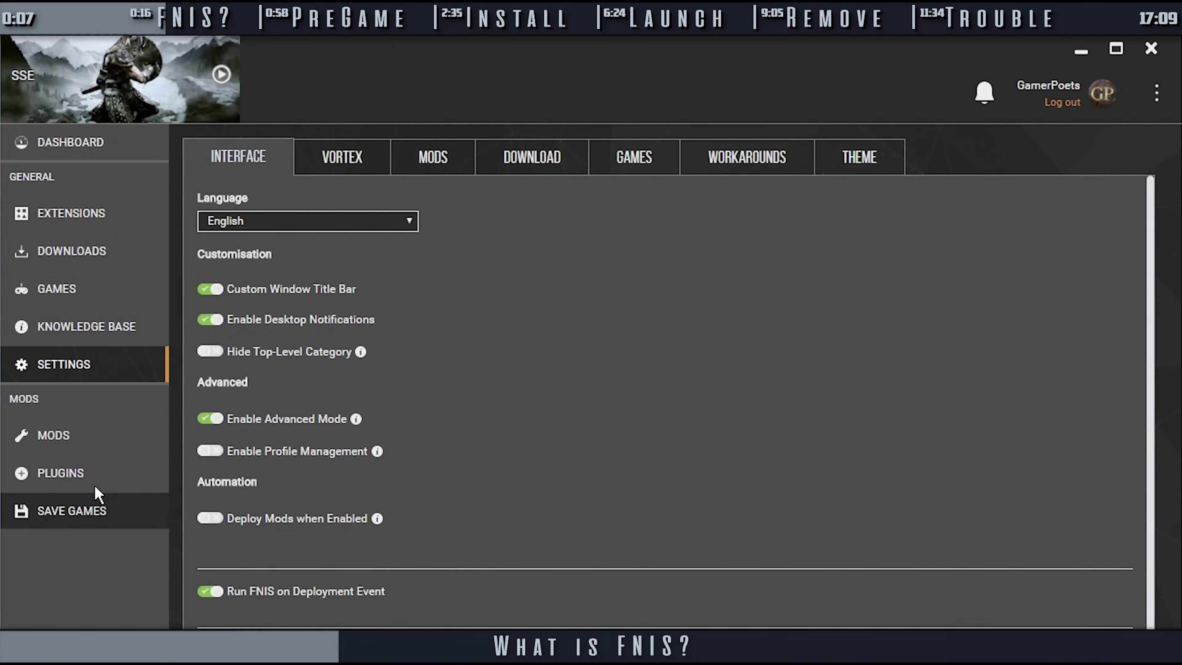
Open Configure FNIS in Vortex, then select FNIS Behavior SE, FNIS Spells and FNIS Creature Pack in MO2
{"action": "left_click", "coordinate": [81, 448]}
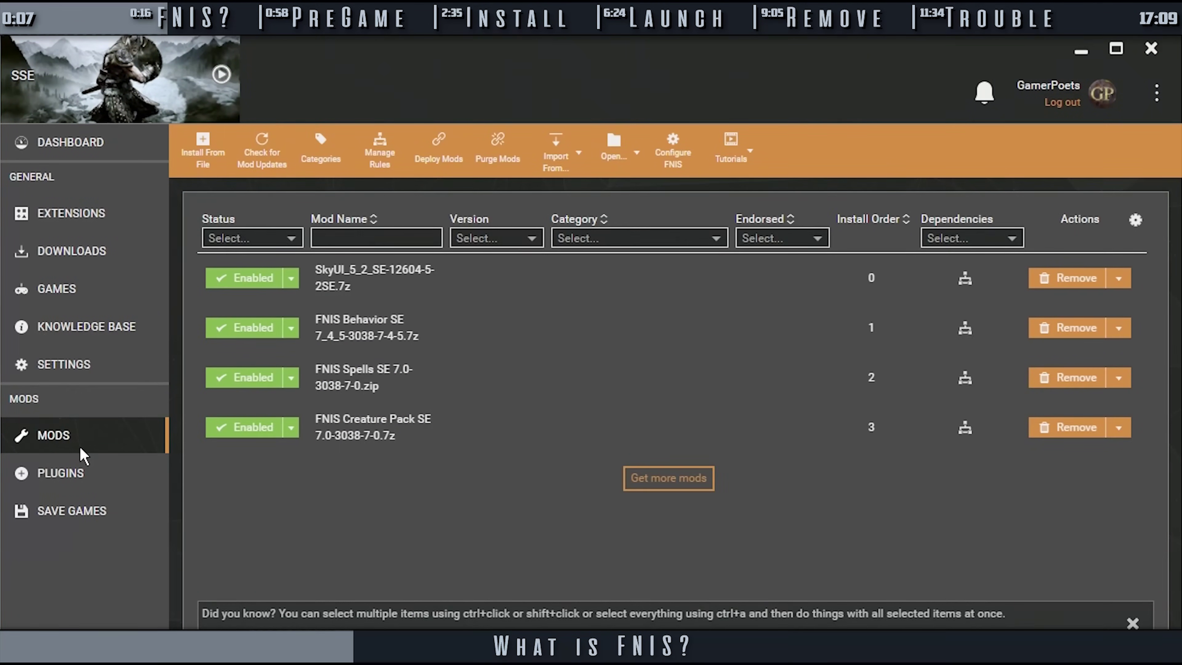
{"action": "left_click", "coordinate": [675, 161]}
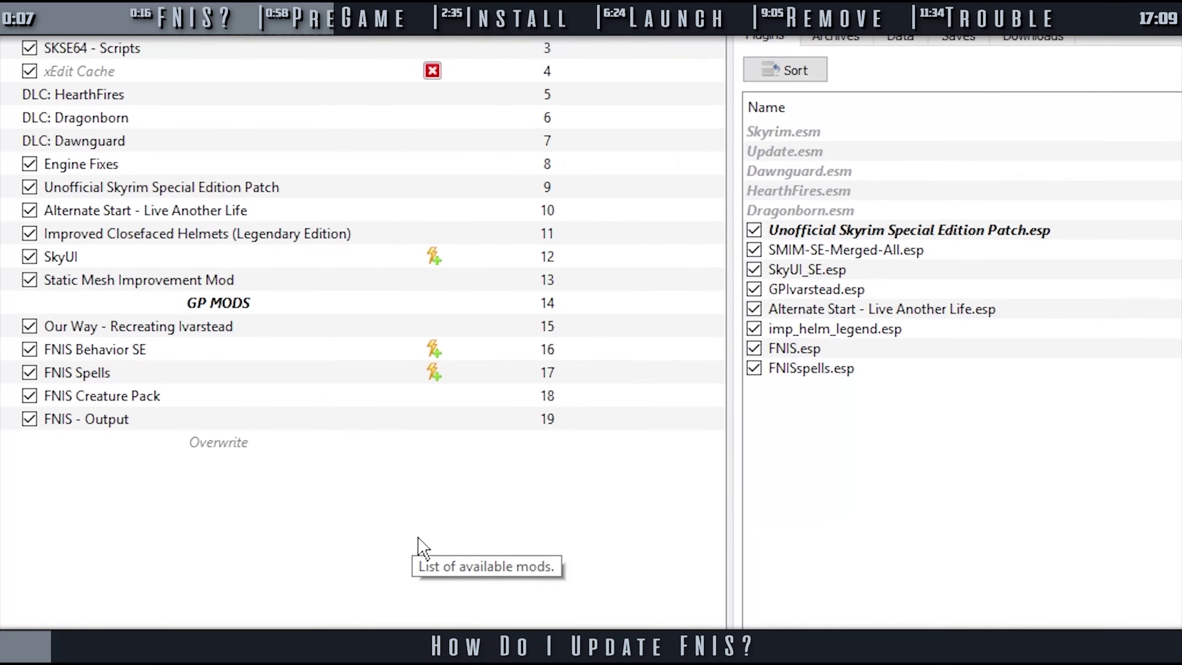
{"action": "left_click", "coordinate": [214, 349]}
{"action": "left_click", "coordinate": [218, 396], "text": "shift"}
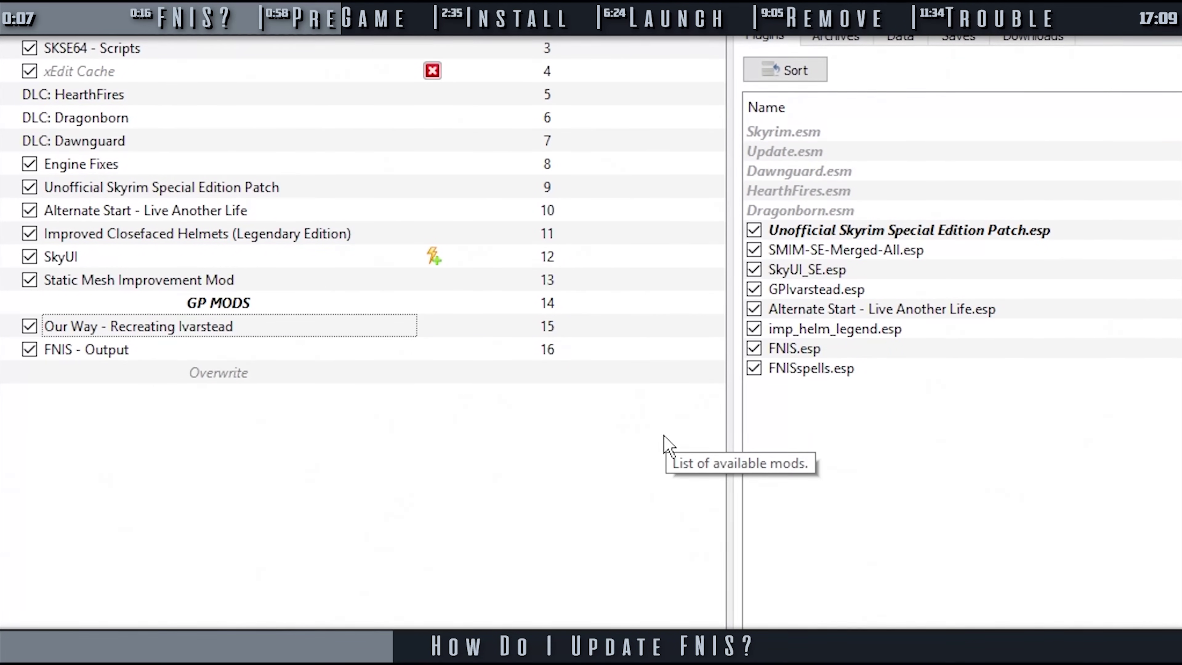
Remove the FNIS - Output mod in MO2 and the FNIS Data mod in Vortex
{"action": "right_click", "coordinate": [191, 349]}
{"action": "left_click", "coordinate": [298, 582]}
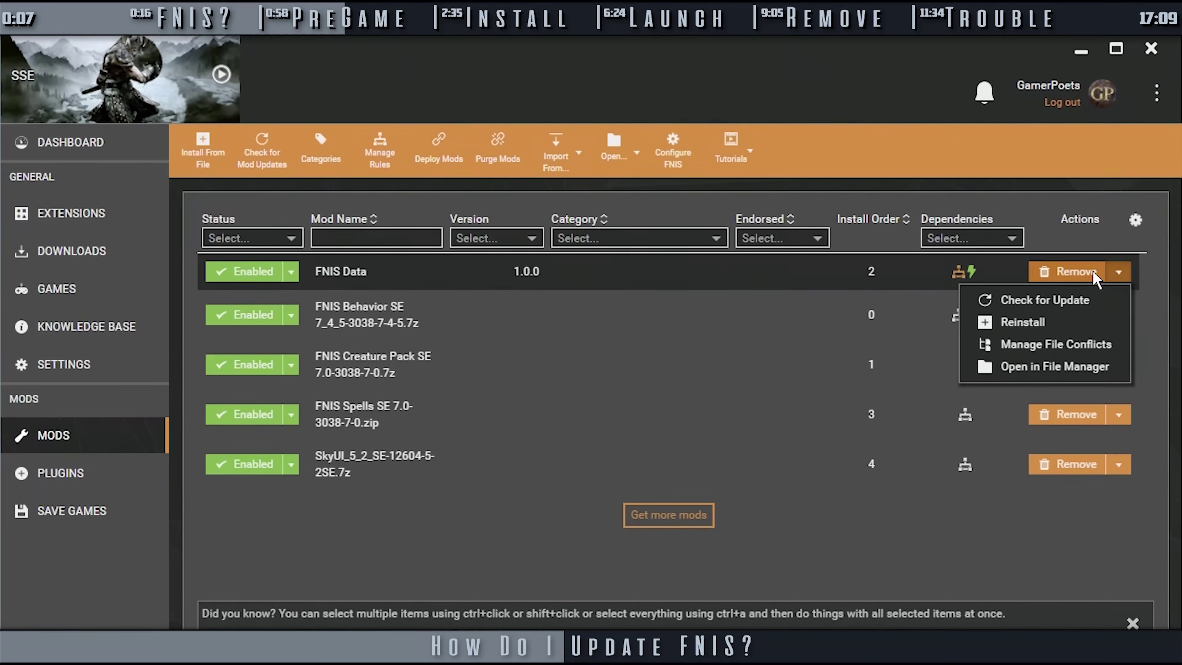
{"action": "left_click", "coordinate": [1092, 270]}
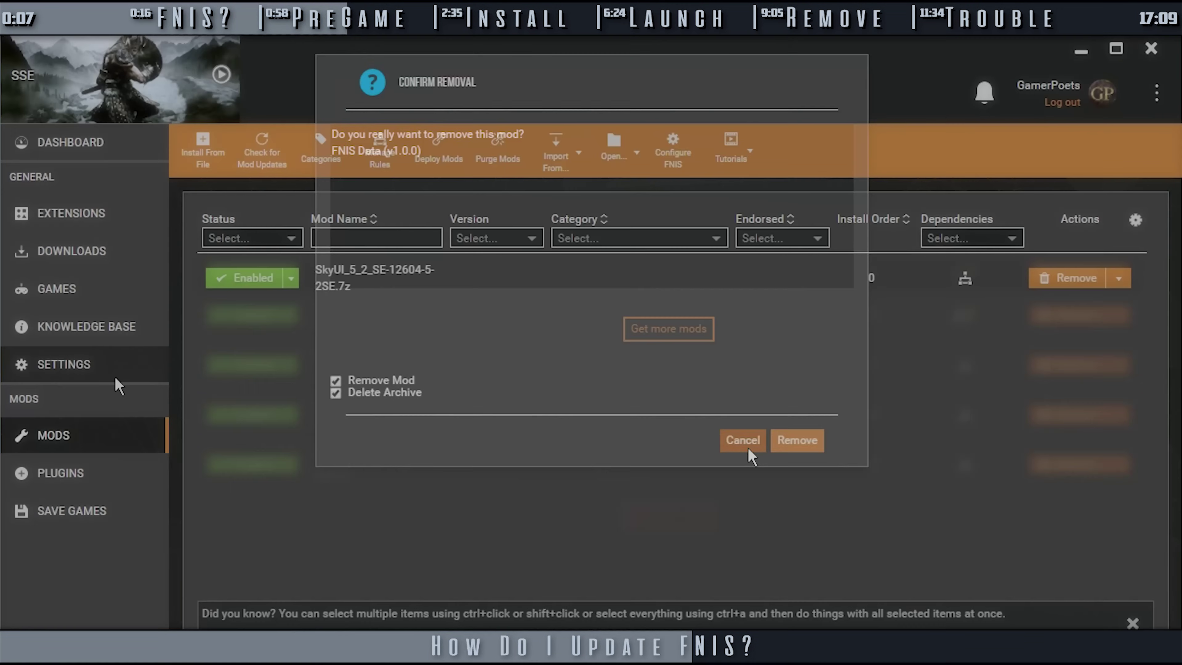
Turn off Run FNIS on Deployment Event in Vortex's settings
{"action": "left_click", "coordinate": [89, 369]}
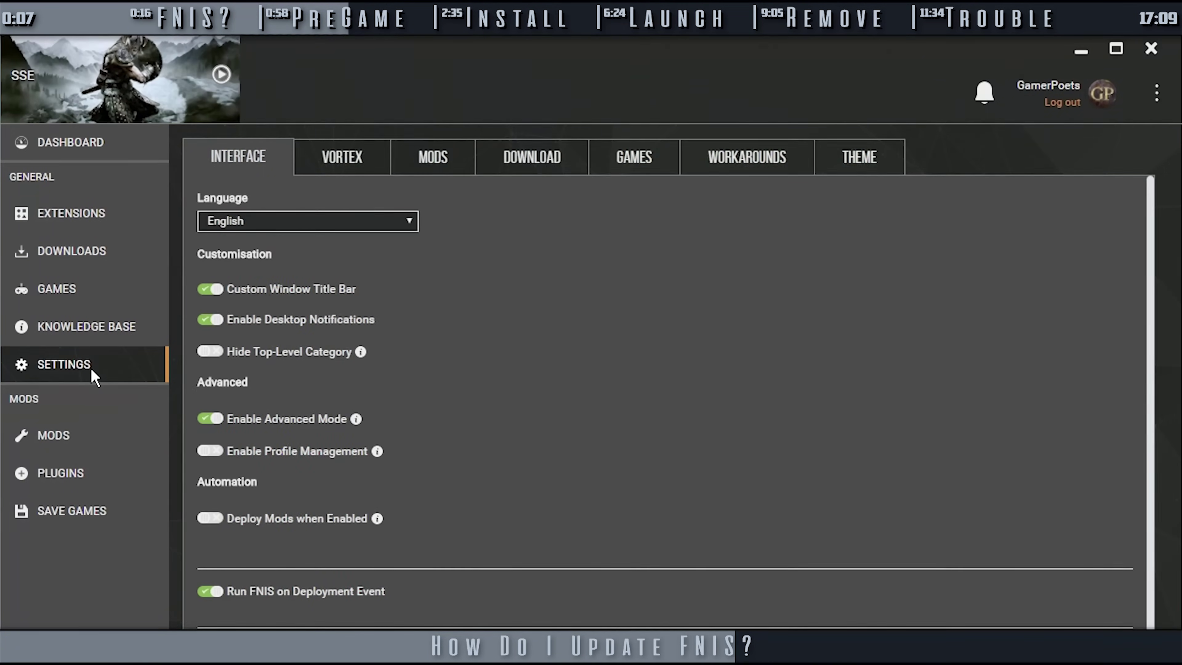
{"action": "left_click", "coordinate": [205, 591]}
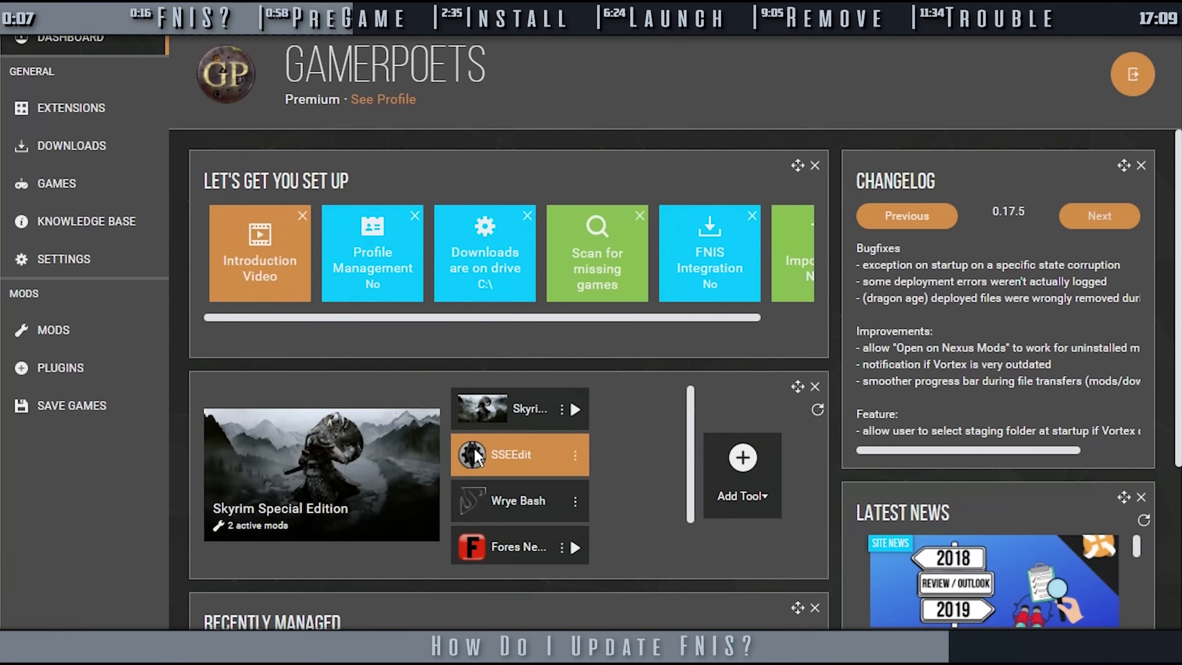
{"action": "left_click", "coordinate": [562, 547]}
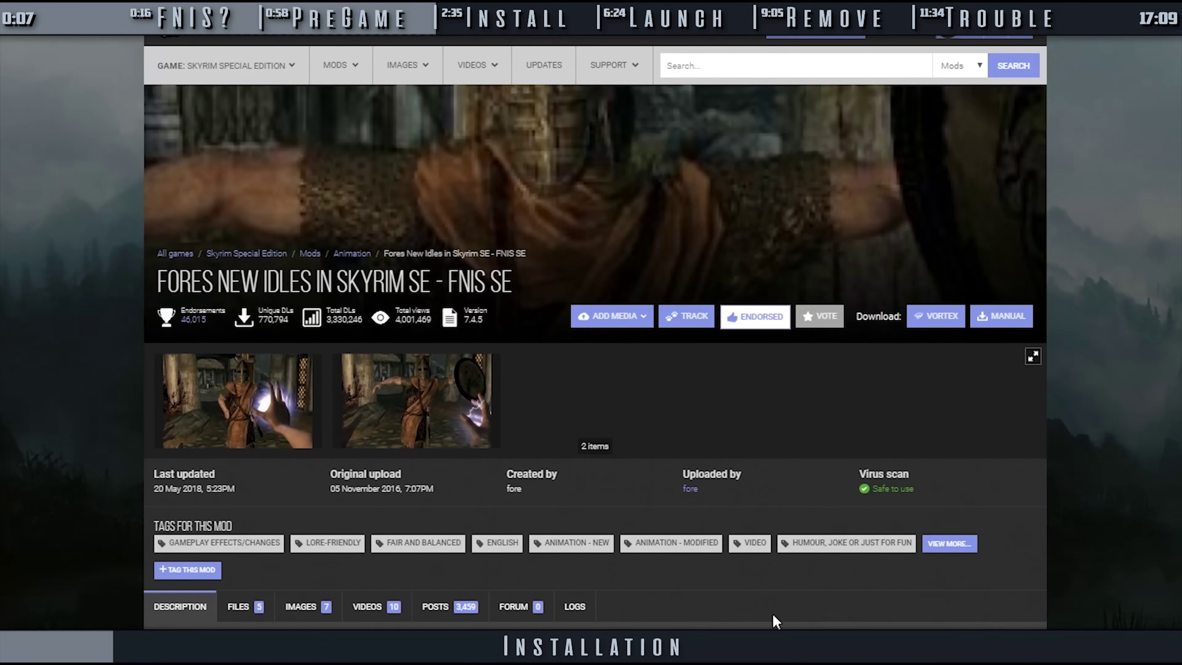
Show the FNIS SE mod's Files tab and scroll to the Creature Pack and Spells optional files
{"action": "left_click", "coordinate": [246, 607]}
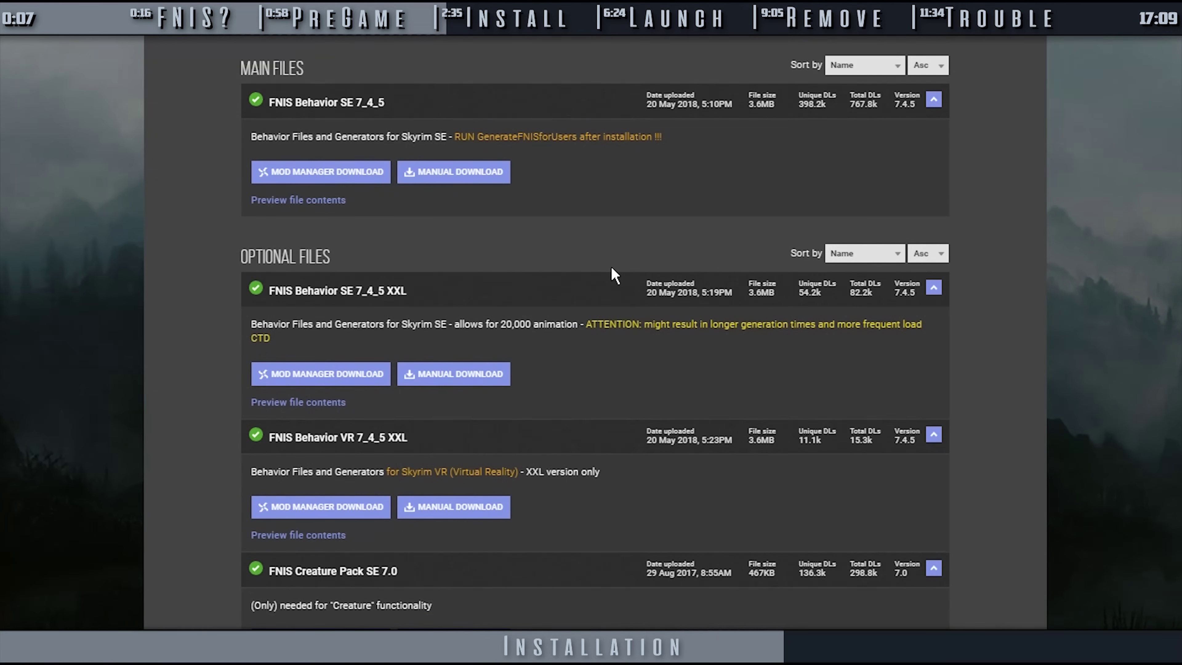
{"action": "scroll", "coordinate": [615, 274], "scroll_direction": "down", "scroll_amount": 5}
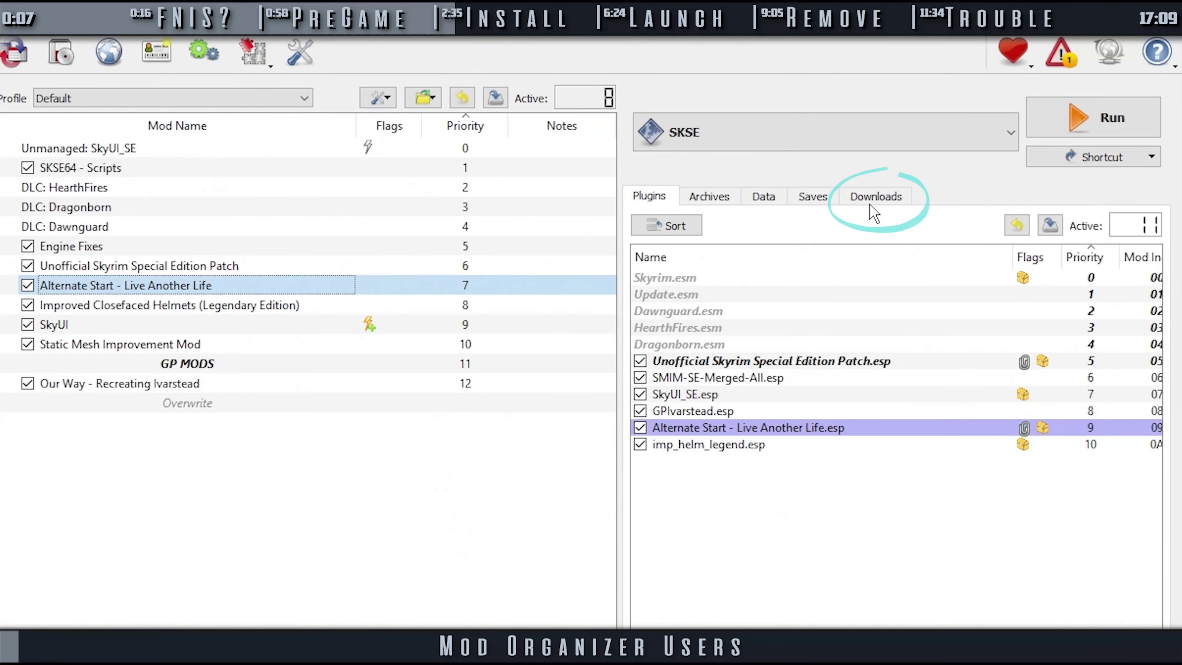
Drag the three FNIS archives from Explorer into MO2's Downloads list
{"action": "left_click", "coordinate": [871, 204]}
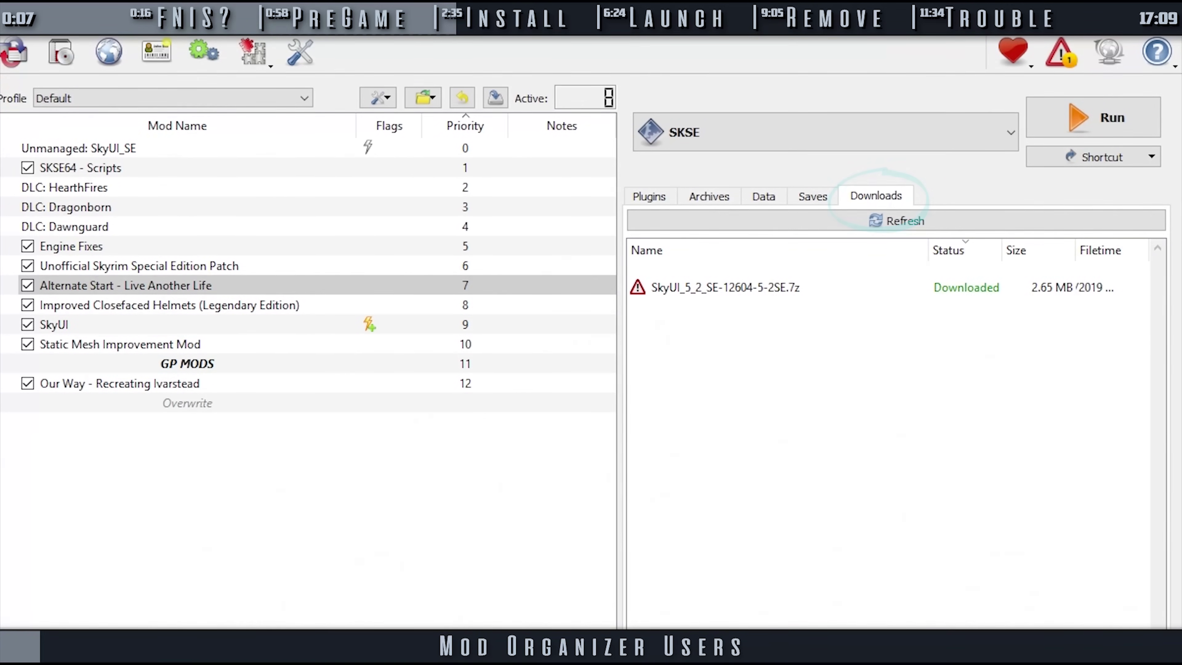
{"action": "left_click_drag", "start_coordinate": [1114, 629], "coordinate": [1115, 588]}
{"action": "left_click_drag", "start_coordinate": [954, 596], "coordinate": [871, 386]}
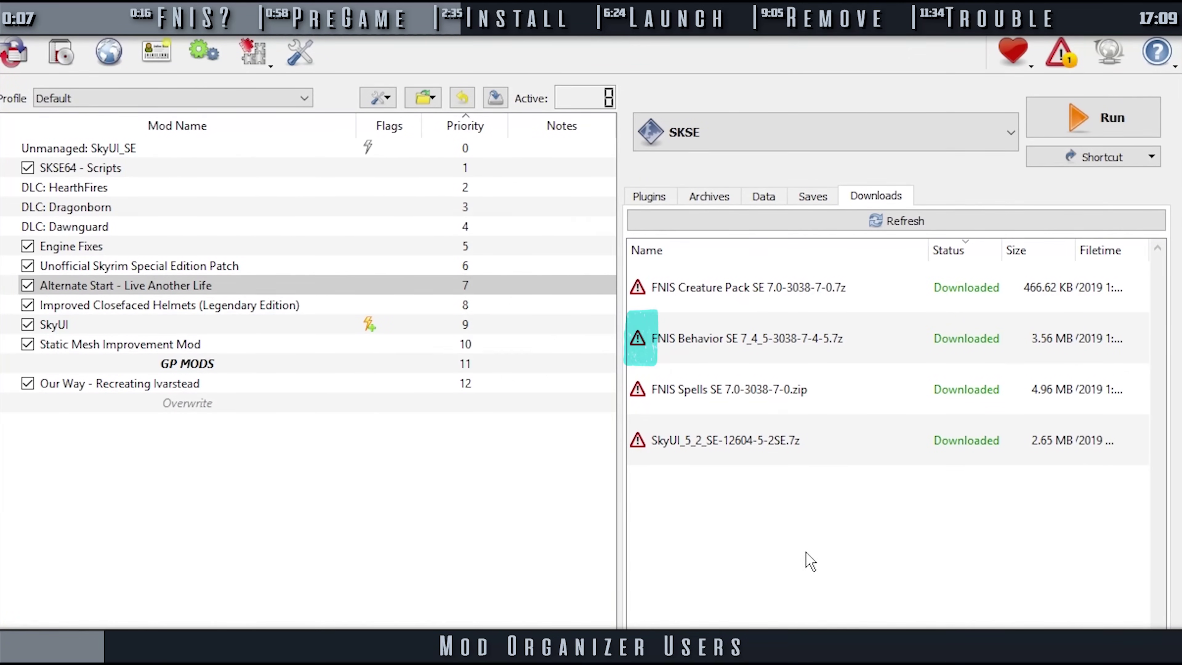
Start installing FNIS Behavior SE, setting its inner Data folder as the data directory
{"action": "double_click", "coordinate": [822, 354]}
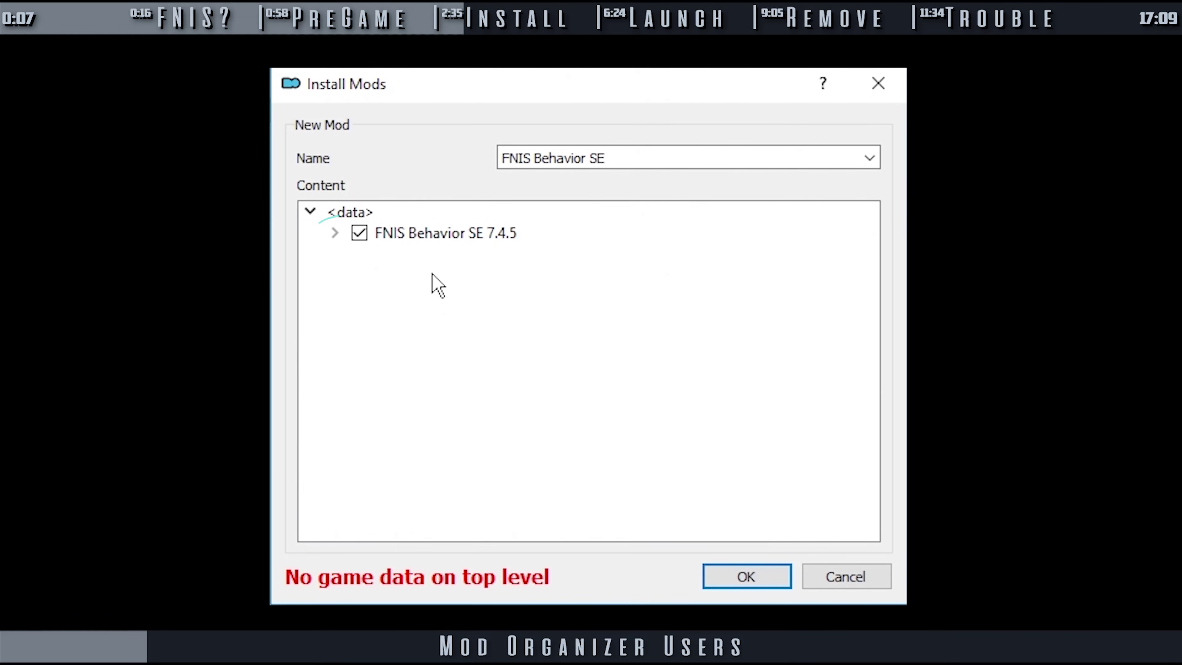
{"action": "left_click", "coordinate": [336, 233]}
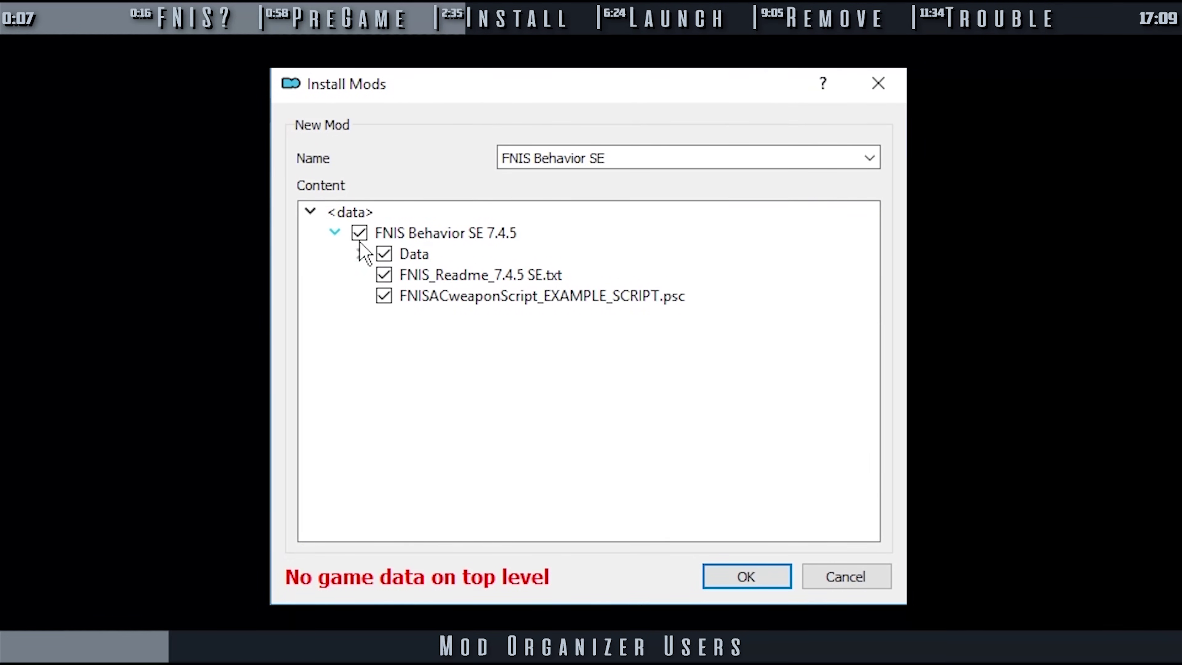
{"action": "left_click", "coordinate": [437, 261]}
{"action": "right_click", "coordinate": [437, 255]}
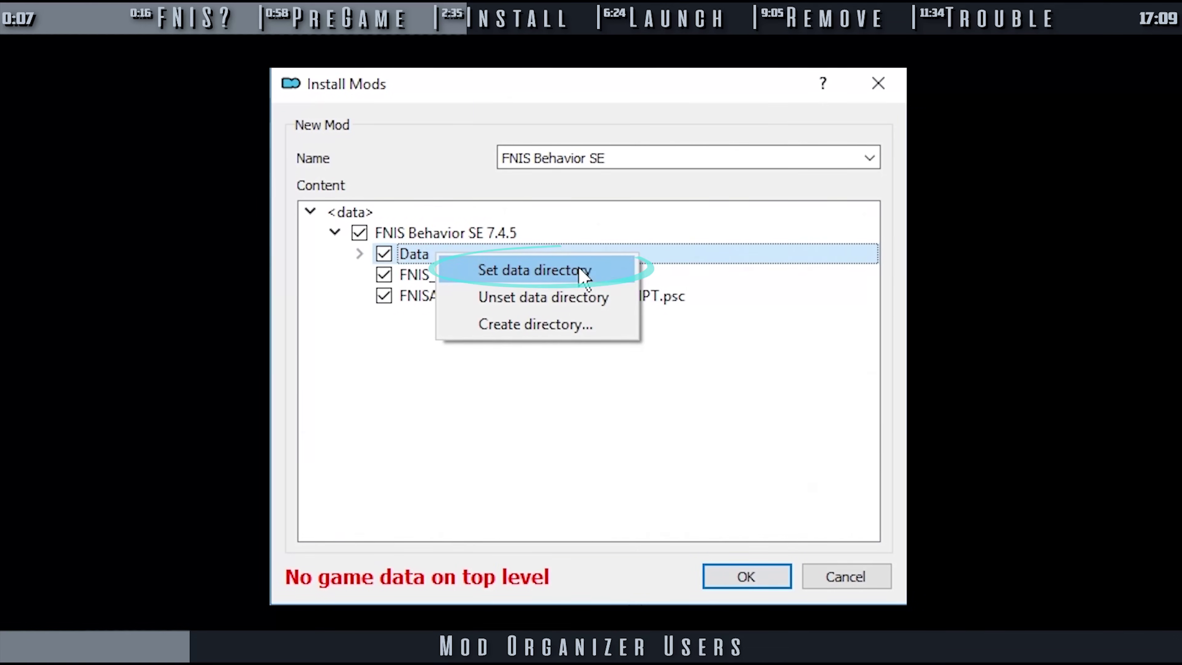
{"action": "left_click", "coordinate": [615, 275]}
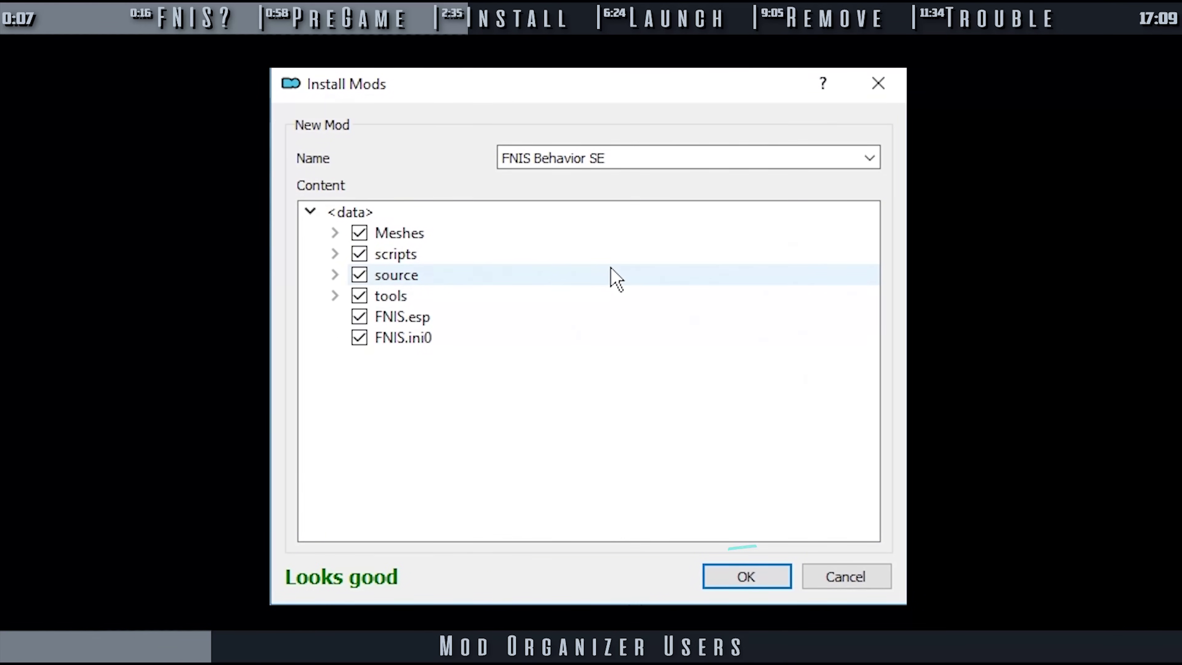
Finish installing FNIS Behavior SE, then install the Spells archive named FNIS Spells
{"action": "left_click", "coordinate": [773, 582]}
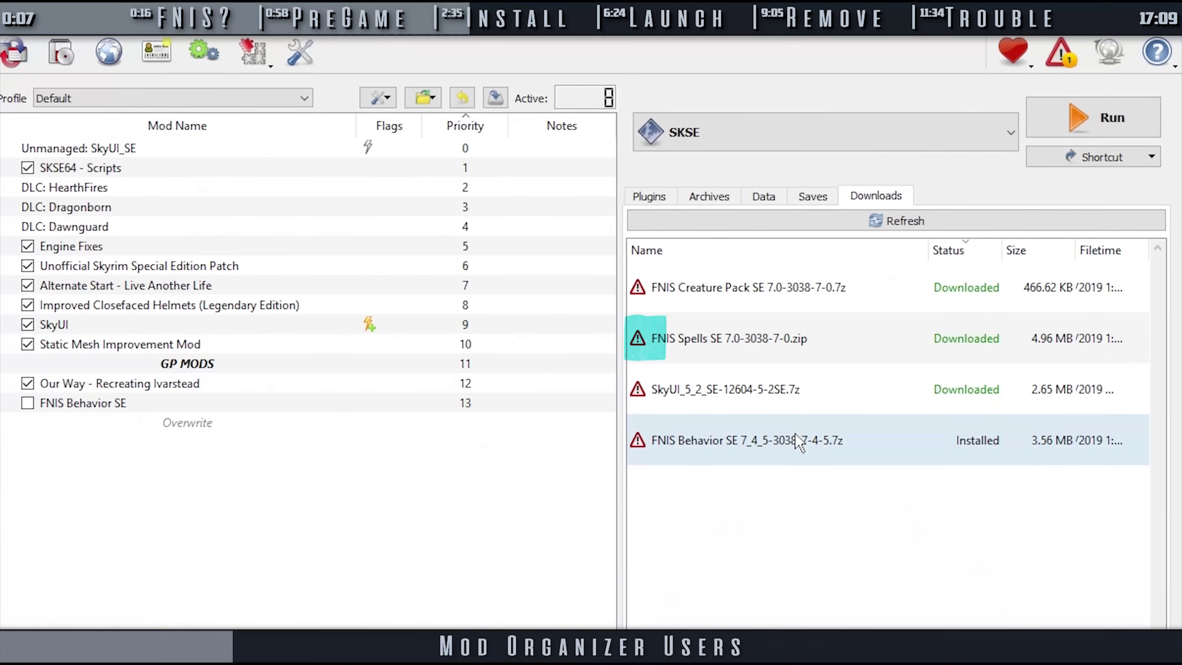
{"action": "double_click", "coordinate": [807, 343]}
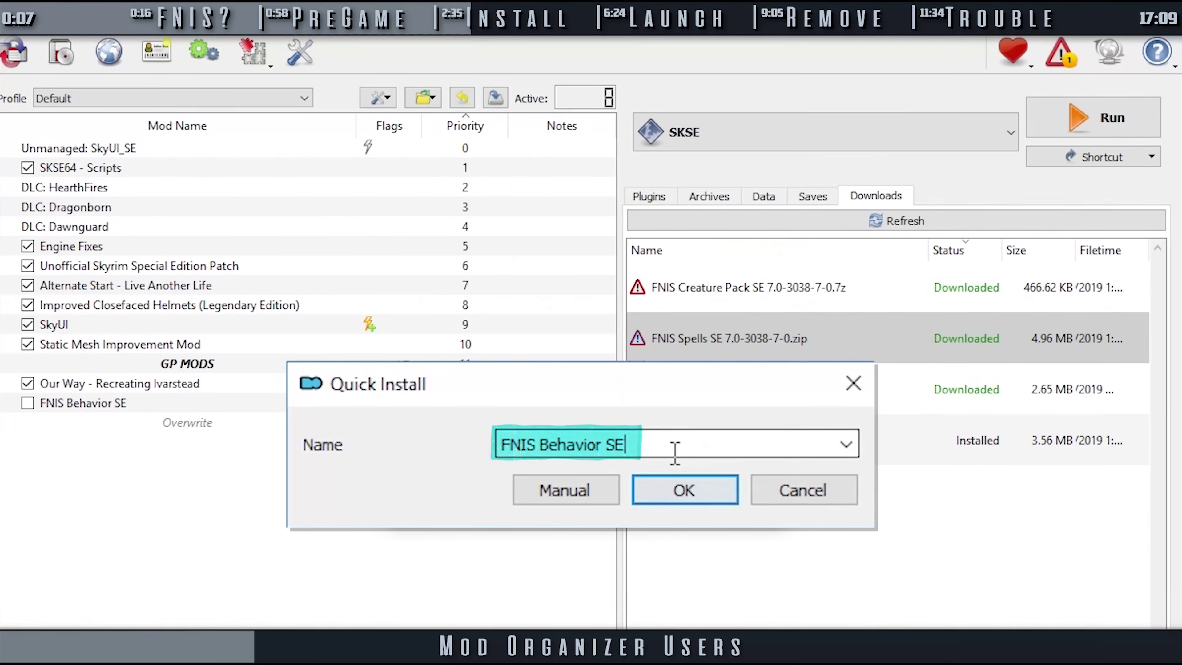
{"action": "left_click_drag", "start_coordinate": [668, 445], "coordinate": [540, 444]}
{"action": "type", "text": "Spells"}
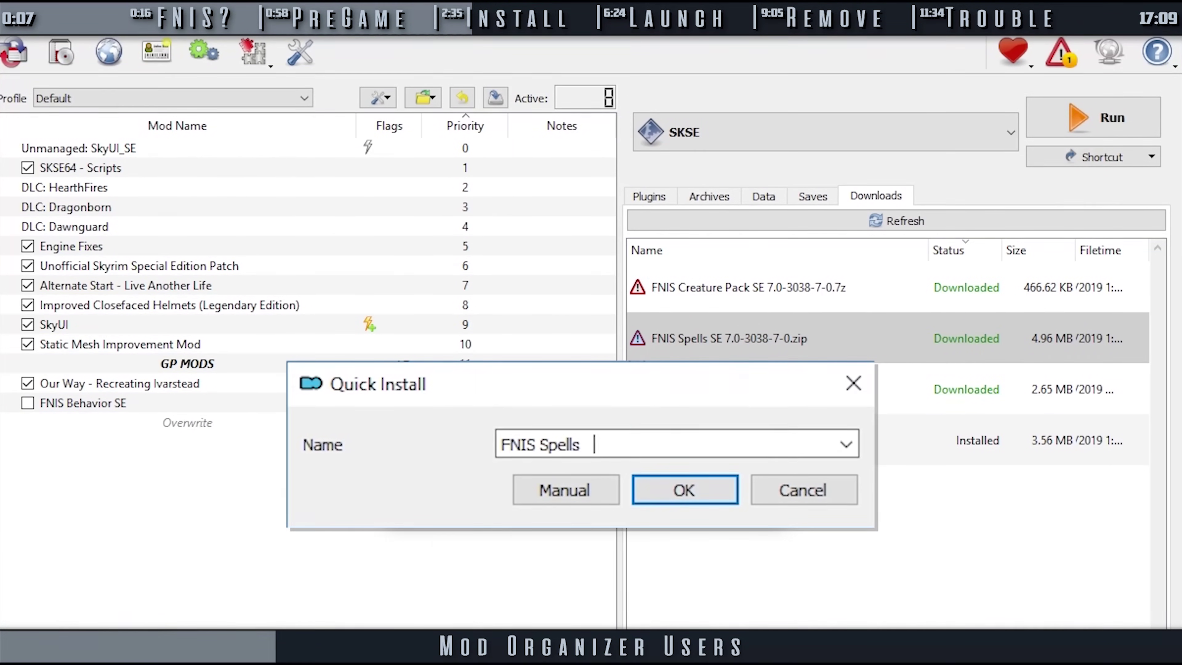
{"action": "left_click", "coordinate": [707, 508]}
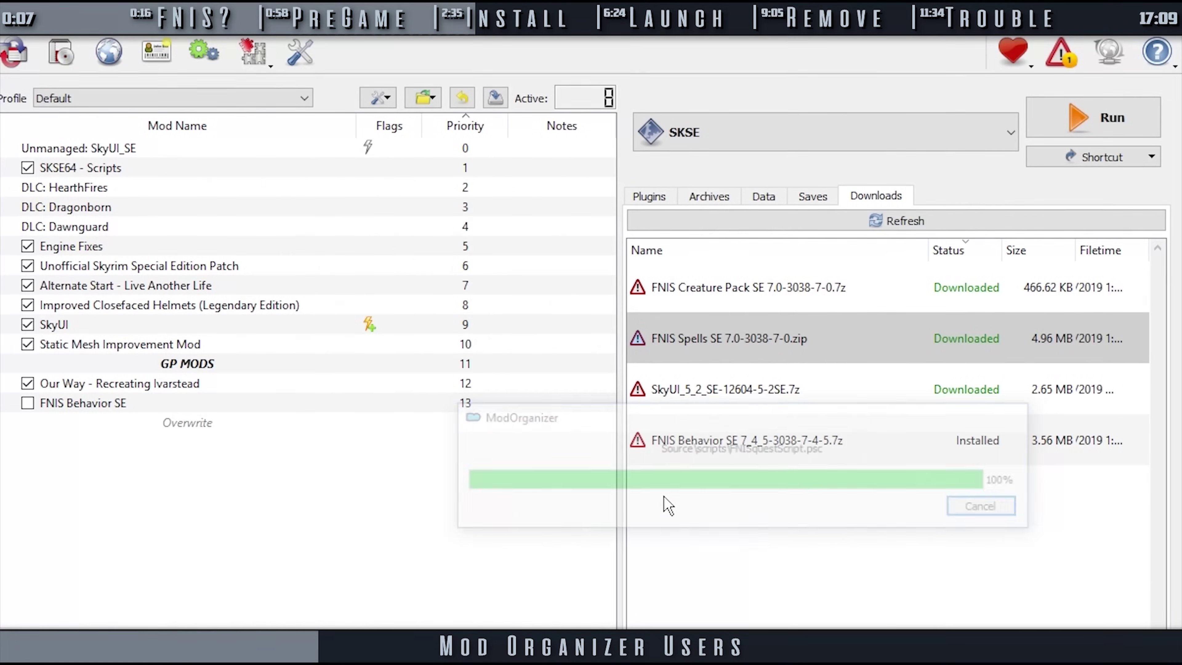
Install the Creature Pack archive under the name FNIS Creature Pack
{"action": "double_click", "coordinate": [745, 288]}
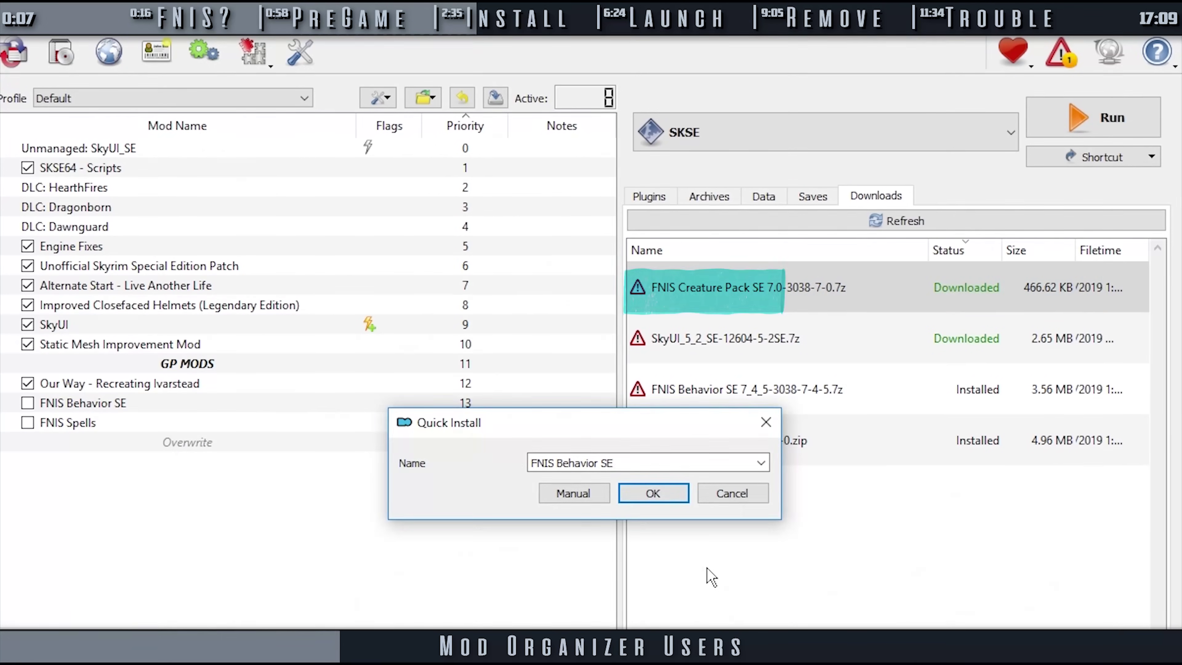
{"action": "left_click_drag", "start_coordinate": [652, 463], "coordinate": [543, 466]}
{"action": "type", "text": "IS Creature Pack"}
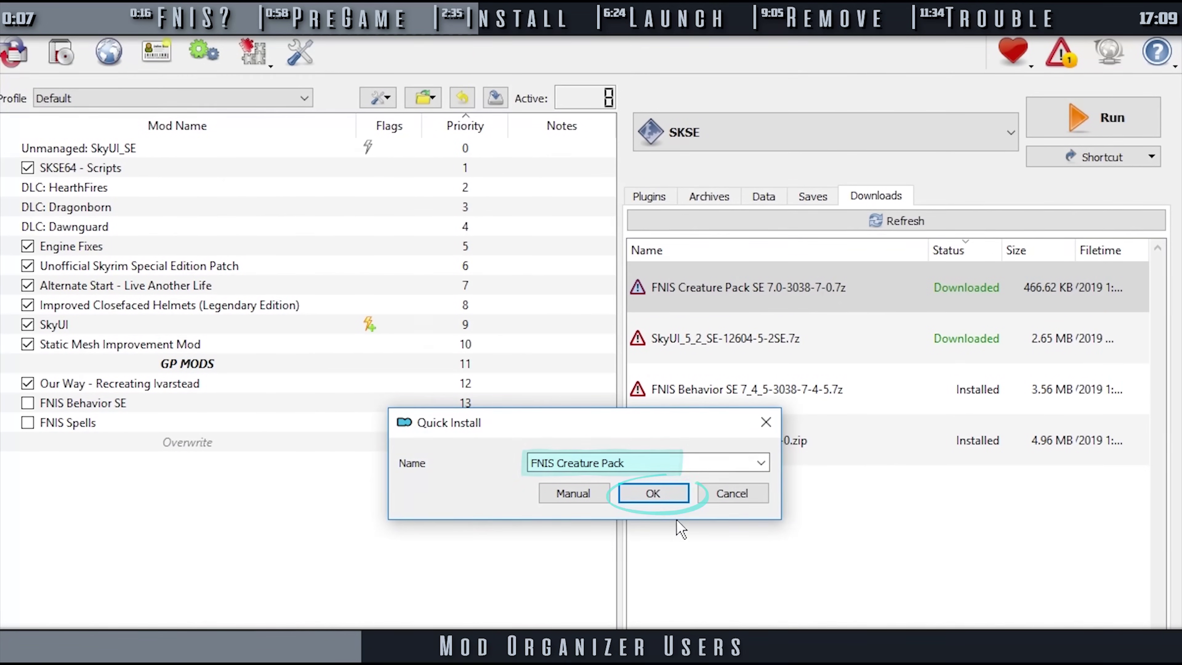
{"action": "left_click", "coordinate": [653, 493]}
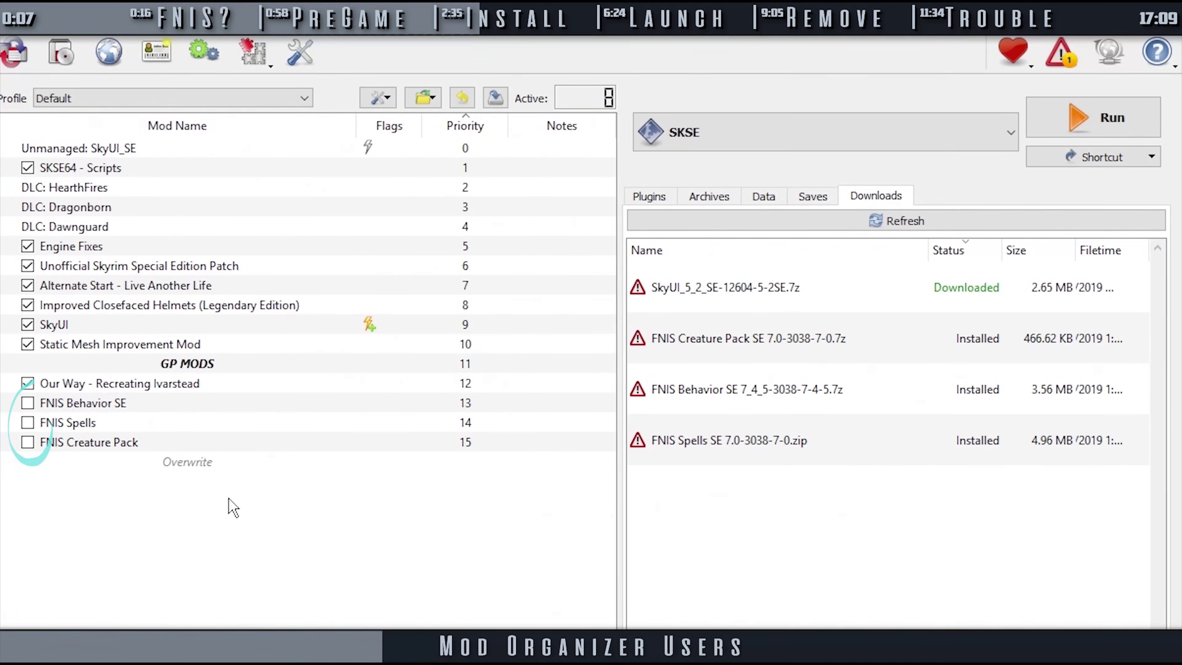
Enable FNIS Behavior SE, FNIS Spells and FNIS Creature Pack in the mod list
{"action": "left_click", "coordinate": [28, 408]}
{"action": "left_click", "coordinate": [28, 404]}
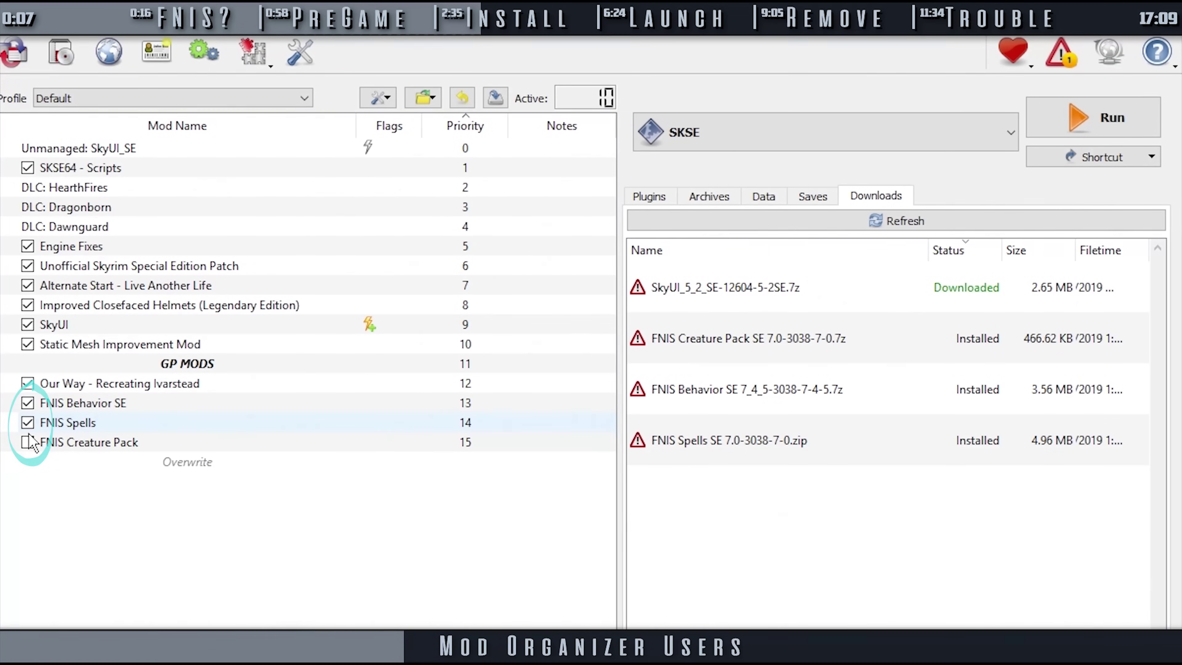
{"action": "left_click", "coordinate": [27, 422]}
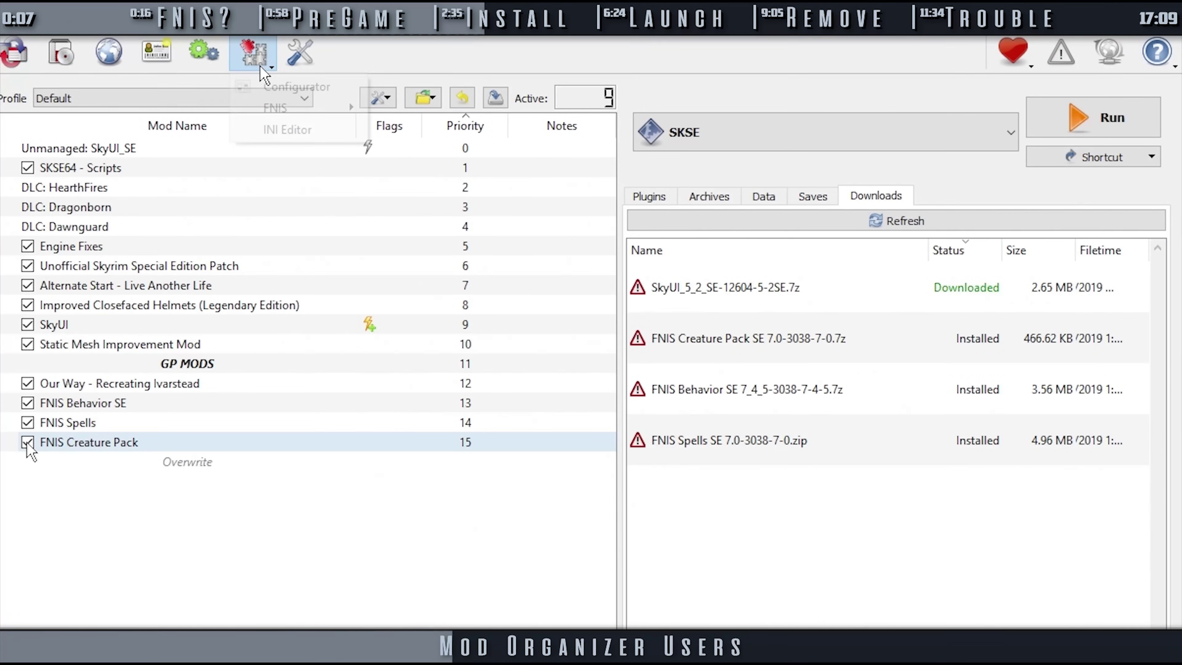
{"action": "left_click", "coordinate": [254, 54]}
{"action": "mouse_move", "coordinate": [286, 112]}
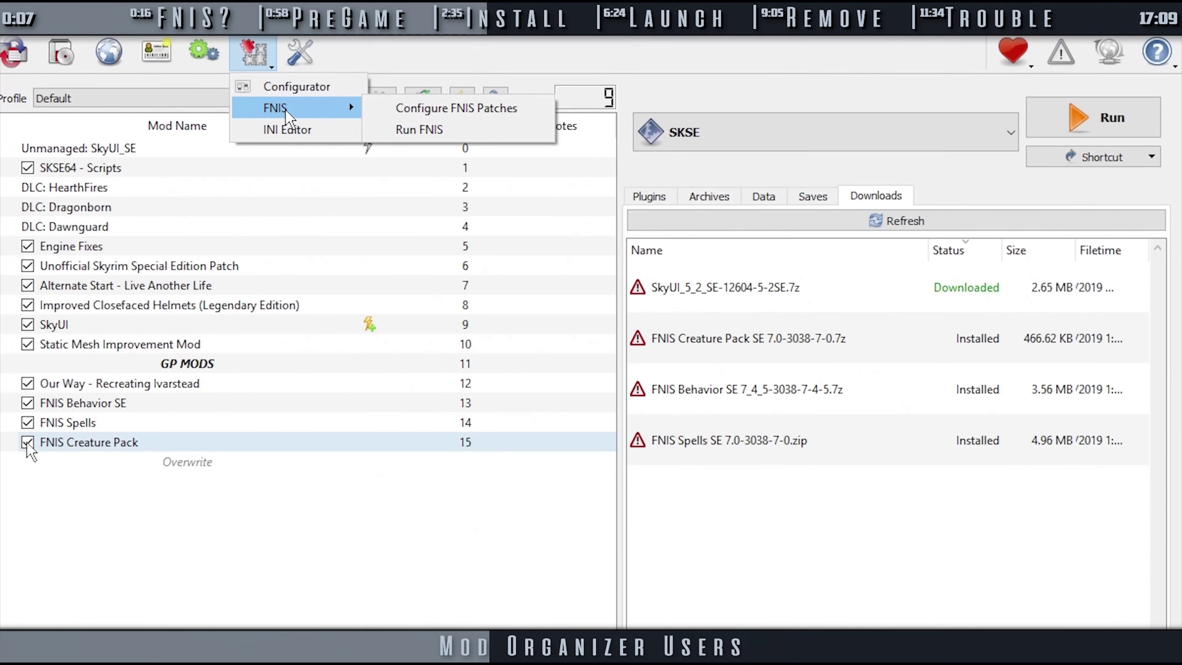
Update FNIS behaviors (94 animations from 3 mods) and run the consistence check
{"action": "left_click", "coordinate": [419, 130]}
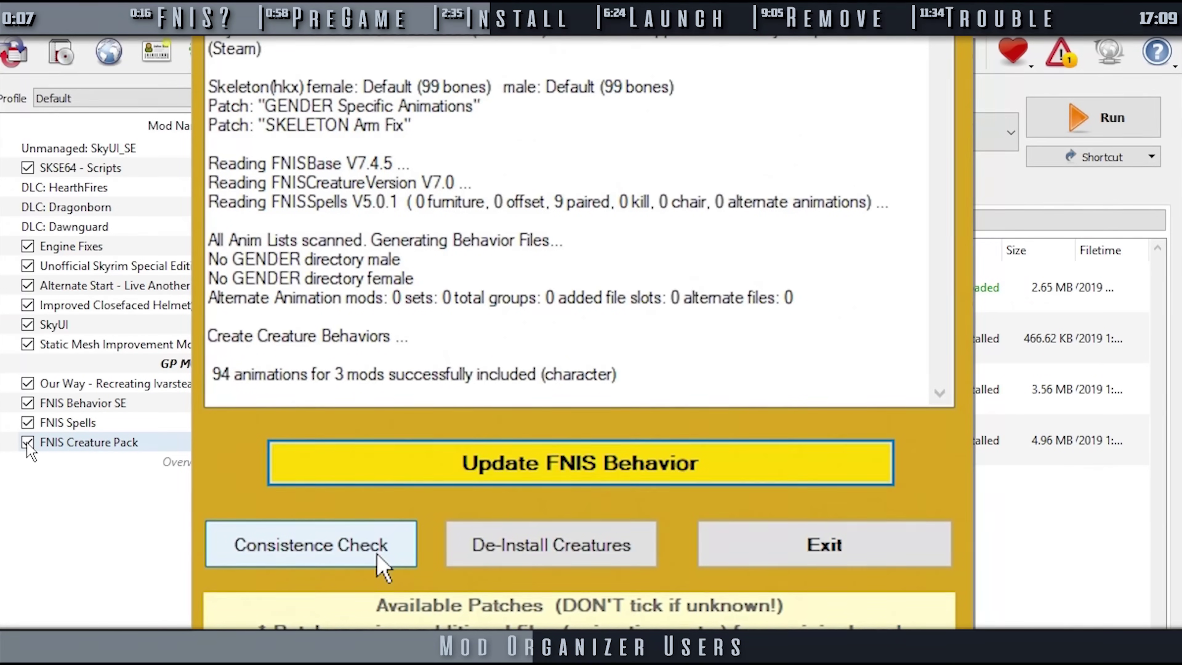
{"action": "left_click", "coordinate": [378, 554]}
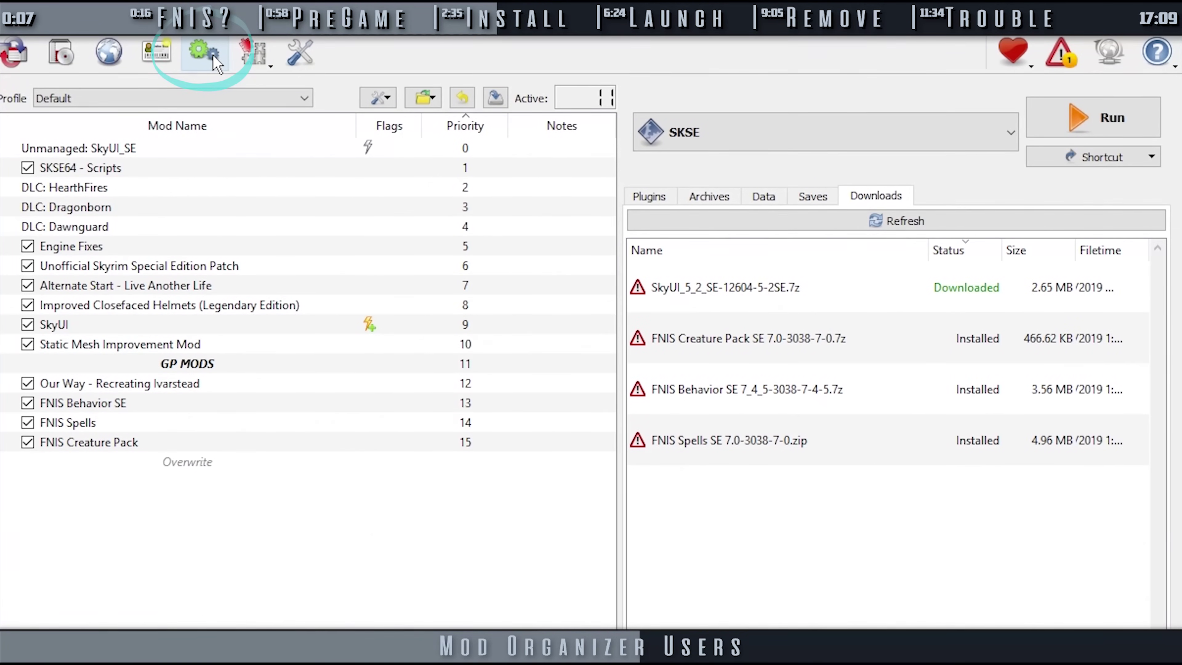
Create a new executable titled FNIS and check the folder paths in MO2 settings
{"action": "left_click", "coordinate": [215, 63]}
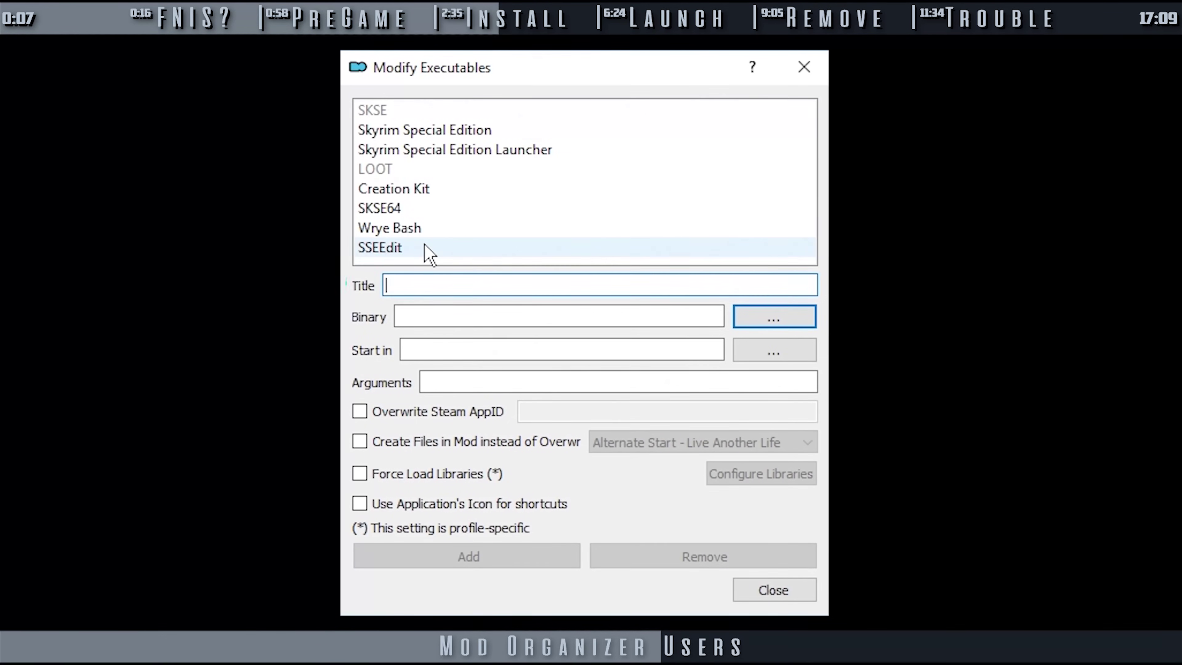
{"action": "type", "text": "FNIS"}
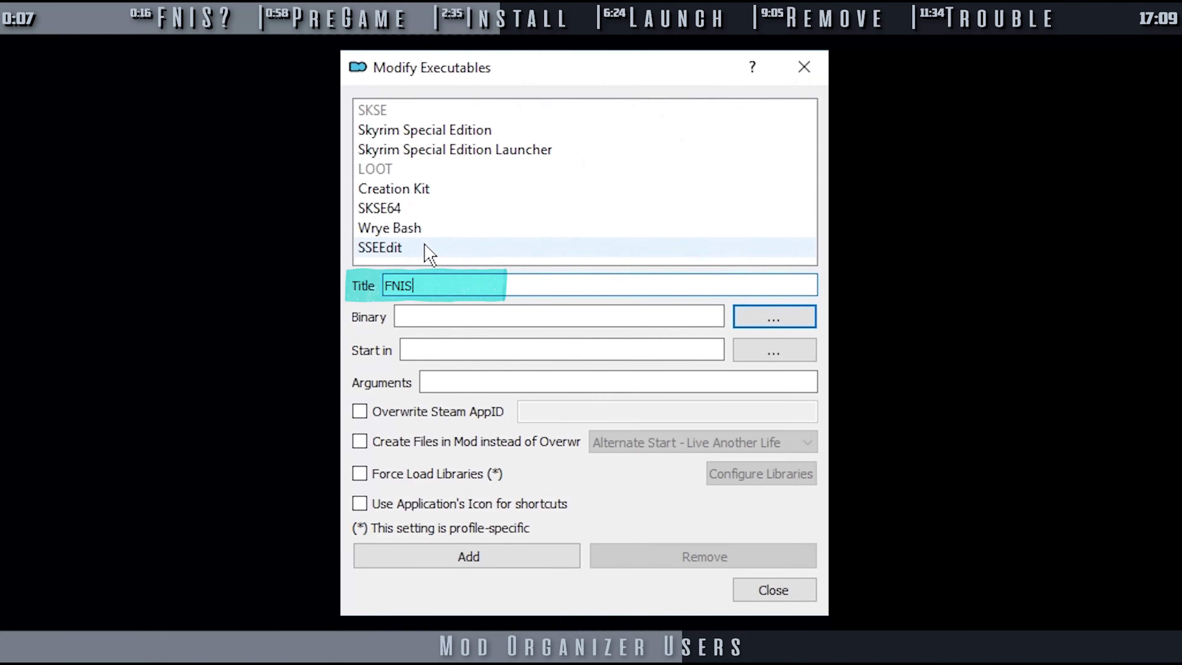
{"action": "left_click", "coordinate": [794, 323]}
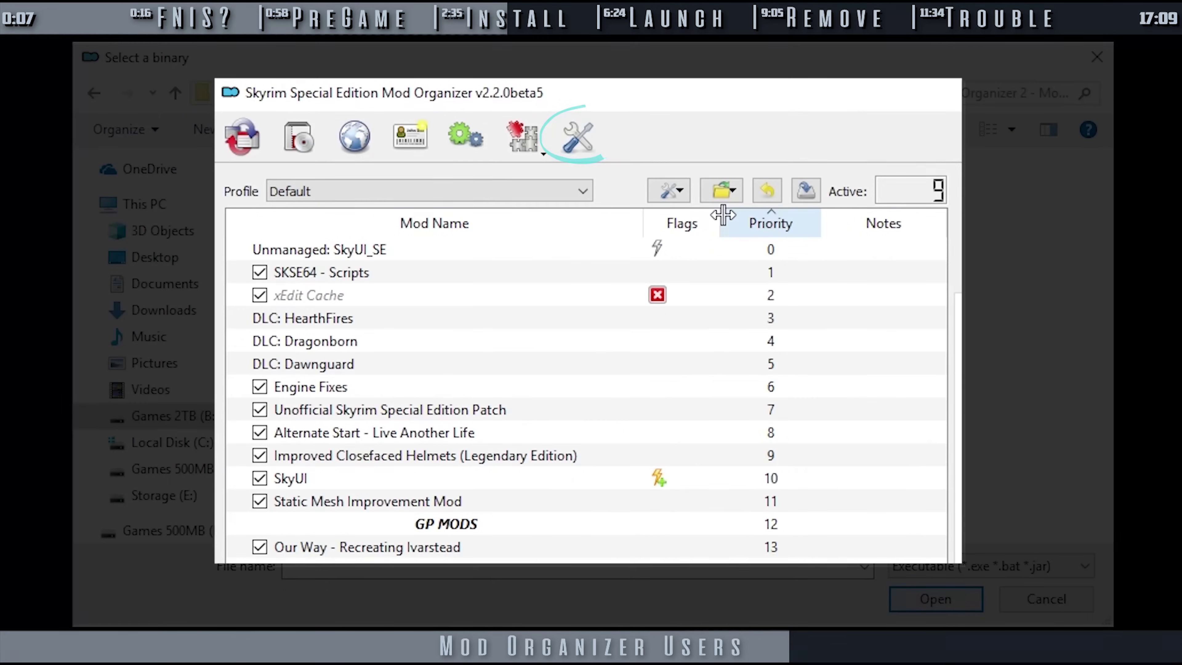
{"action": "left_click", "coordinate": [592, 158]}
{"action": "left_click", "coordinate": [414, 110]}
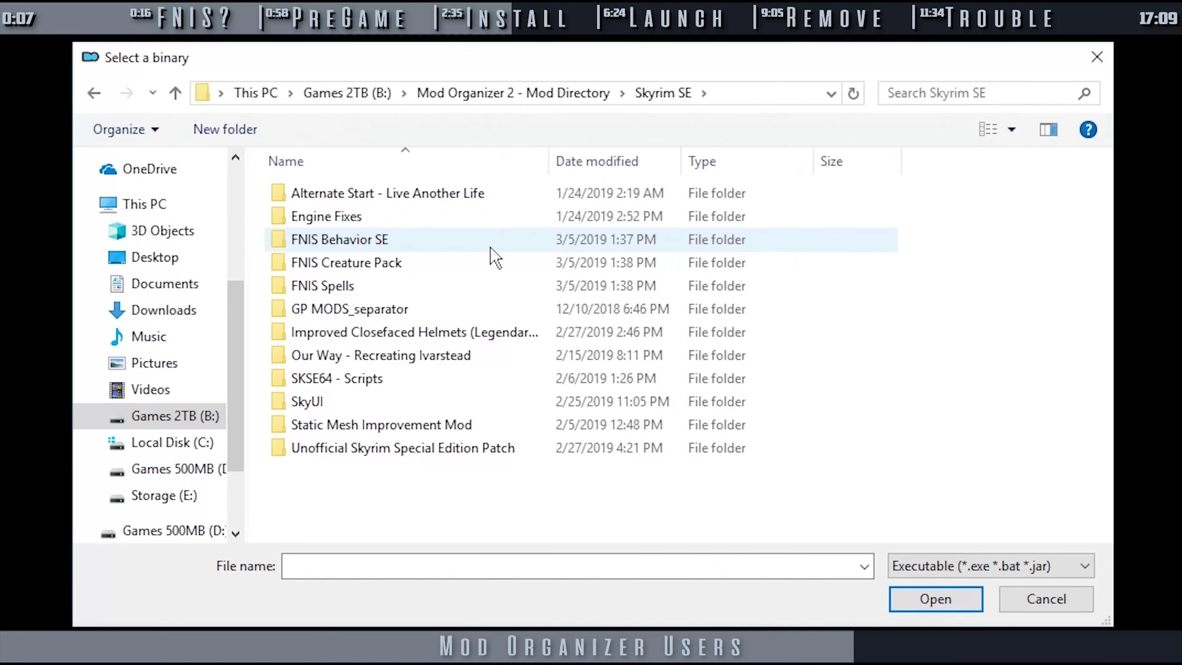
Set its binary to FNIS Behavior SE\tools\GenerateFNIS_for_Users\GenerateFNISforUsers.exe and add it
{"action": "double_click", "coordinate": [454, 242]}
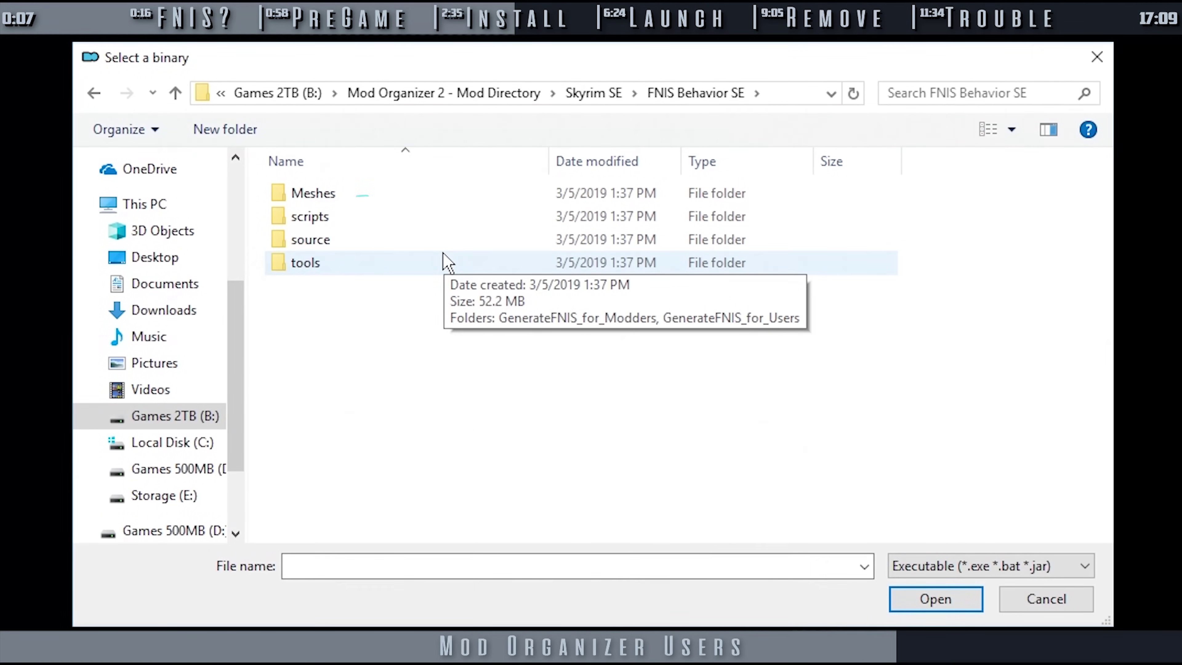
{"action": "double_click", "coordinate": [443, 258]}
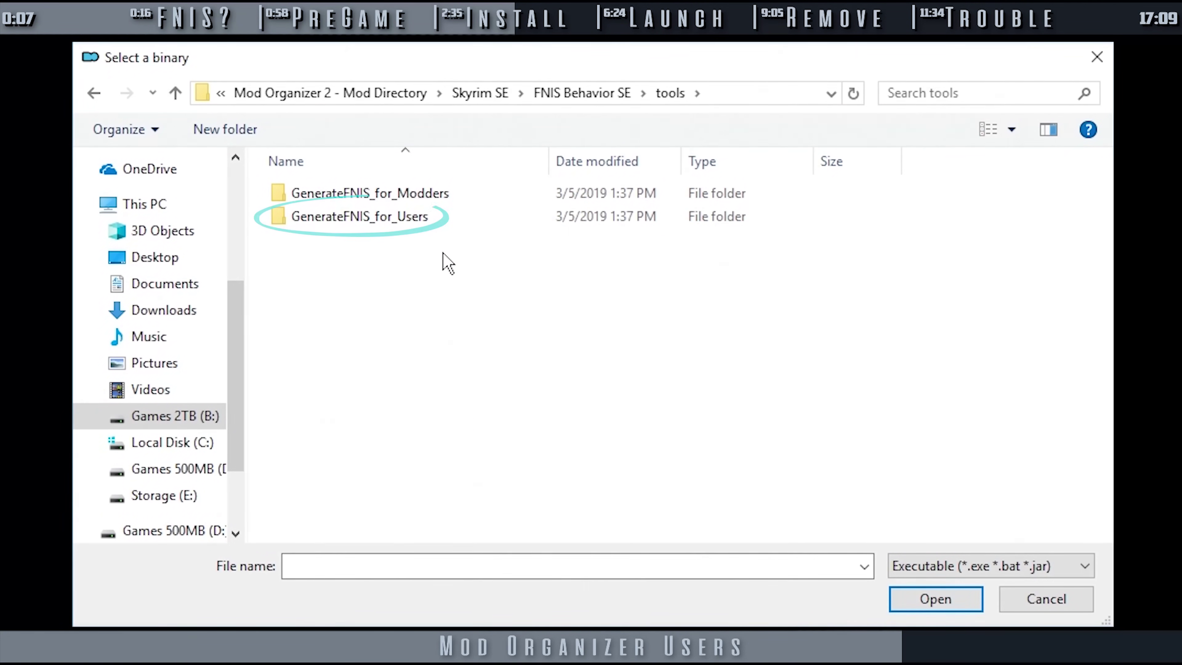
{"action": "double_click", "coordinate": [447, 232]}
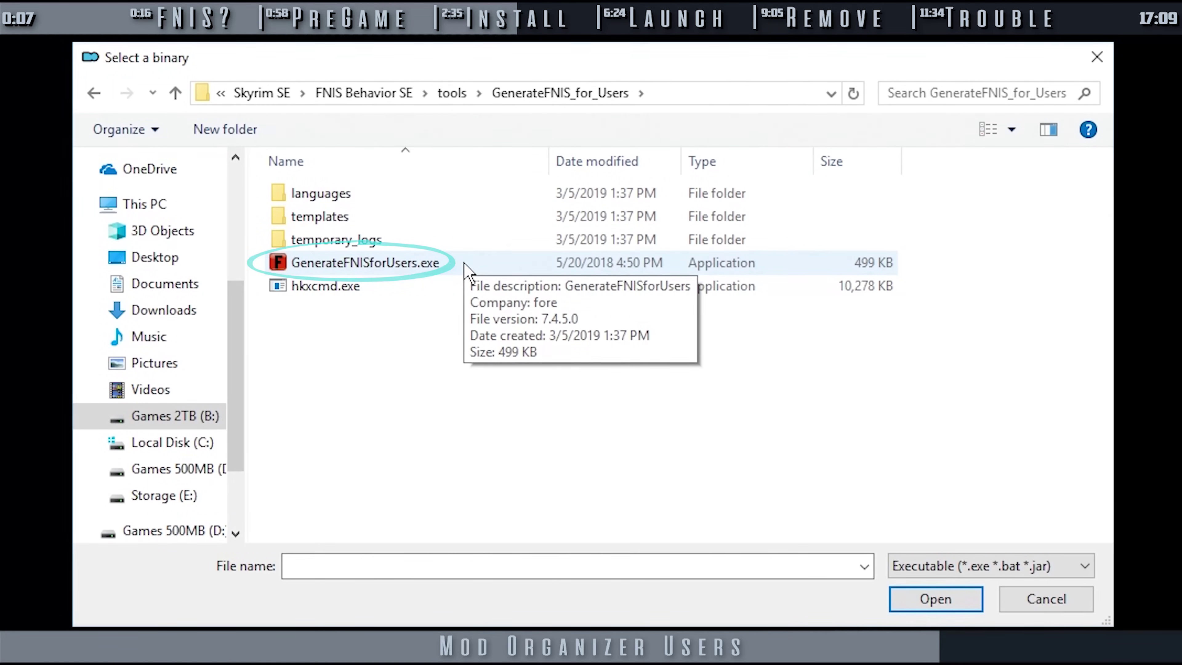
{"action": "double_click", "coordinate": [465, 264]}
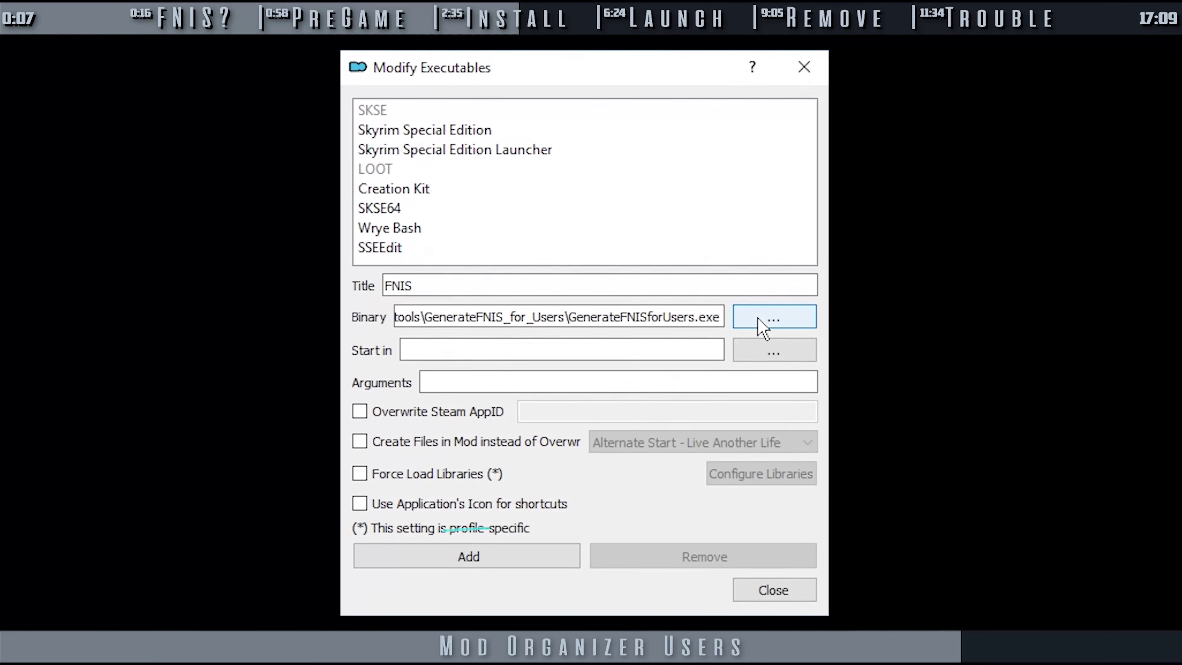
{"action": "left_click", "coordinate": [548, 564]}
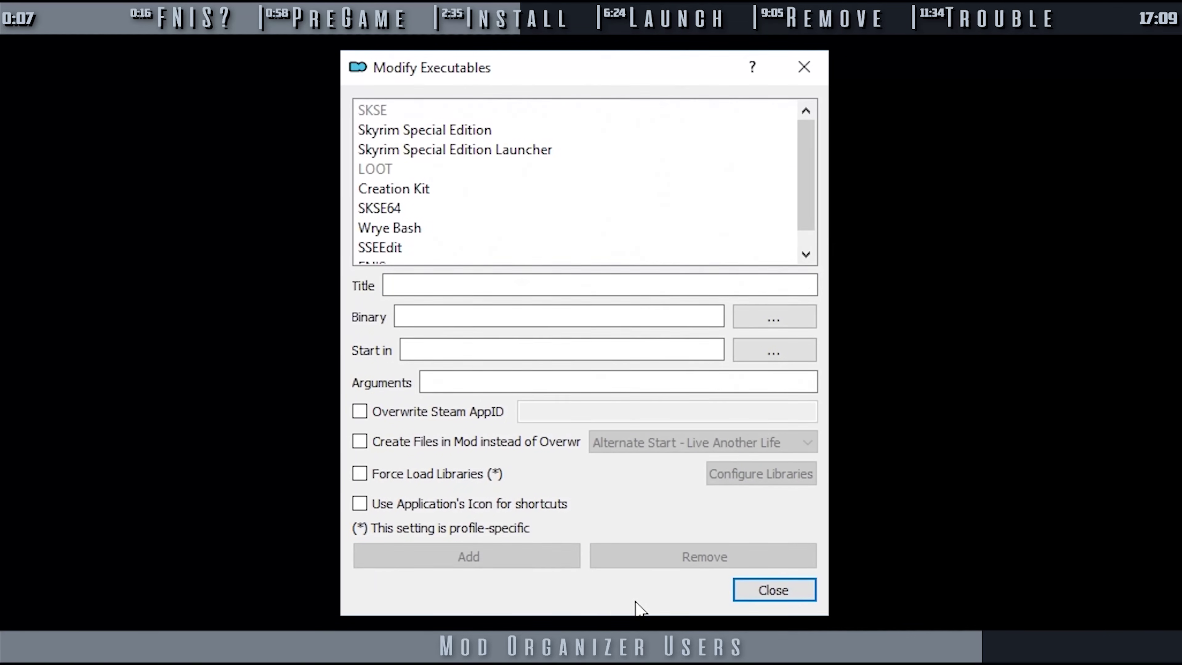
{"action": "left_click", "coordinate": [811, 599]}
{"action": "left_click", "coordinate": [813, 139]}
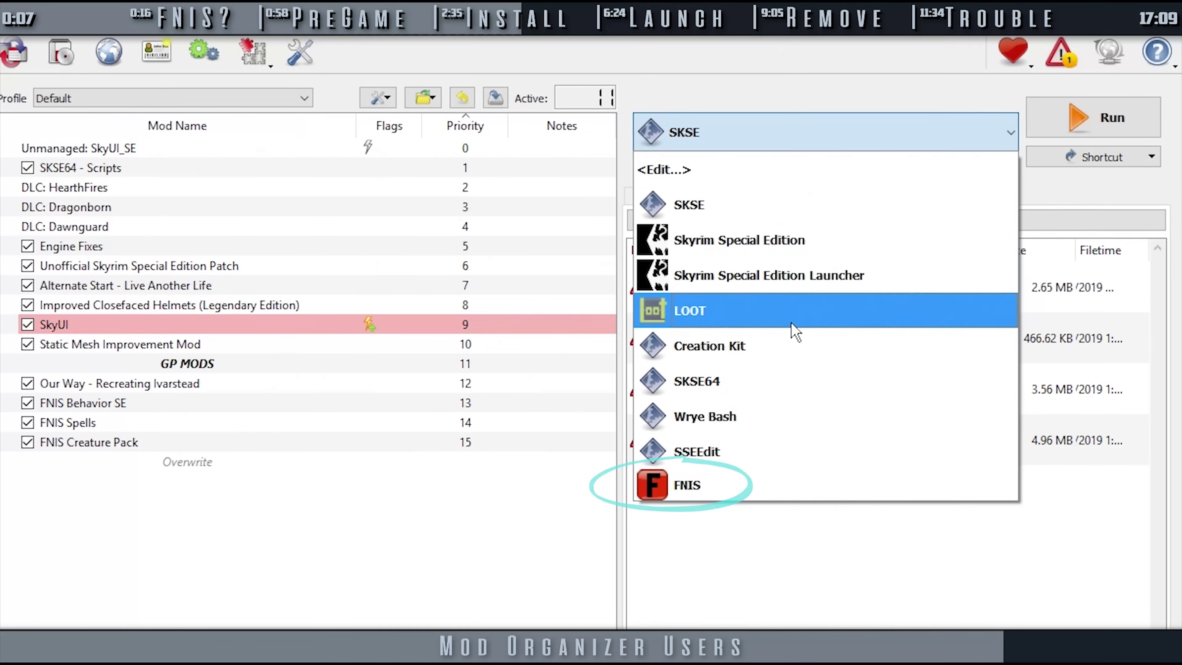
Pick FNIS in the executables dropdown and turn the Overwrite contents into an 'xEdit Cache' mod
{"action": "left_click", "coordinate": [764, 485]}
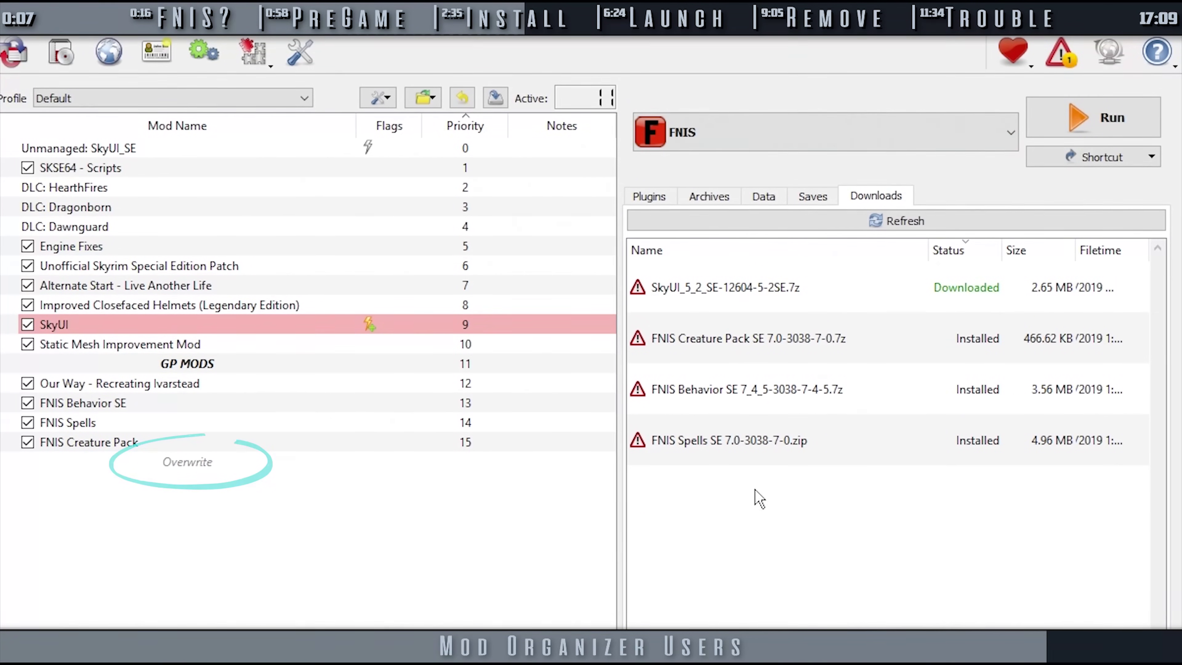
{"action": "double_click", "coordinate": [235, 466]}
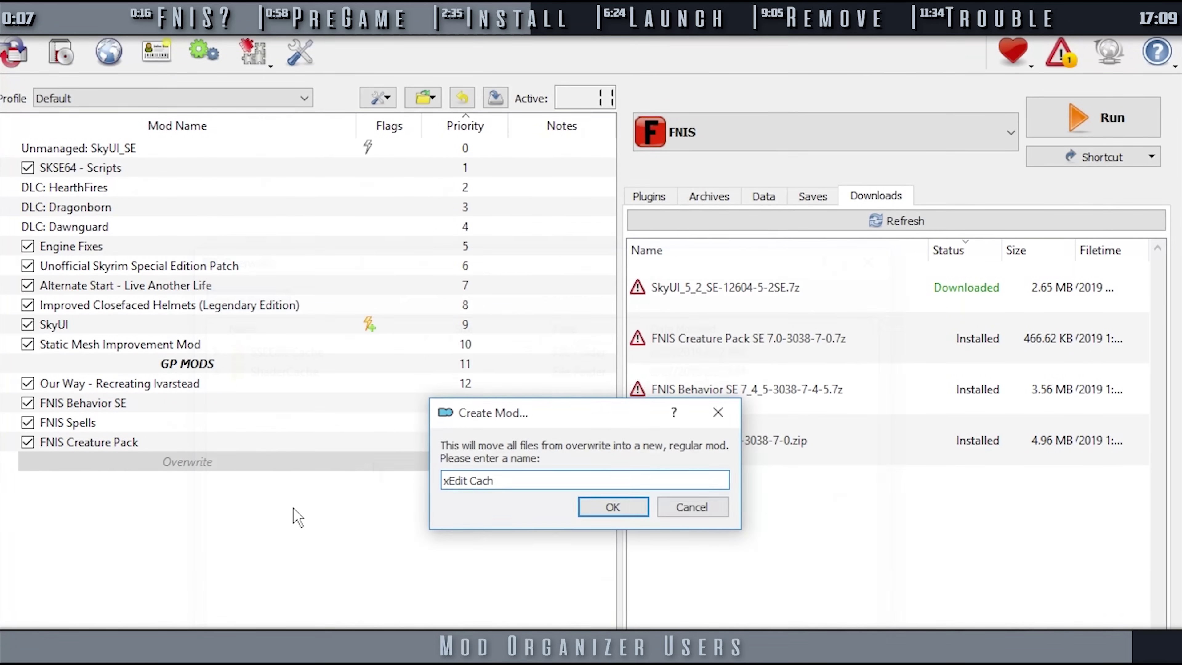
{"action": "type", "text": "e"}
{"action": "left_click", "coordinate": [613, 506]}
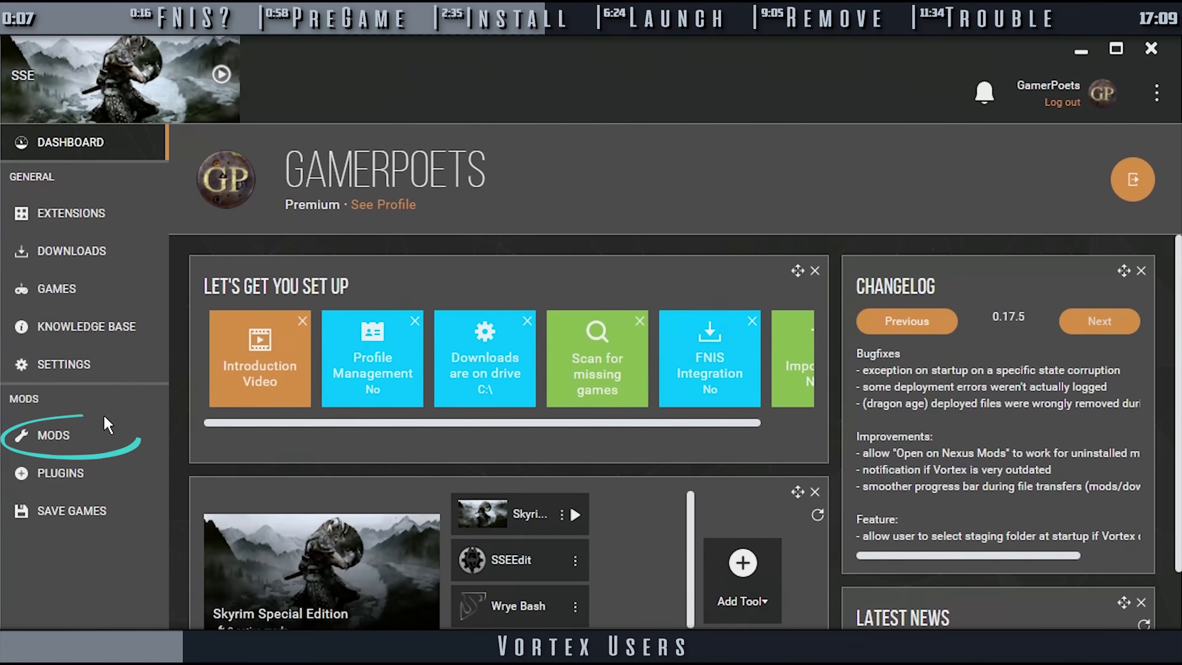
Import the three FNIS archives from the Downloads folder into Vortex's Mods page
{"action": "left_click", "coordinate": [70, 451]}
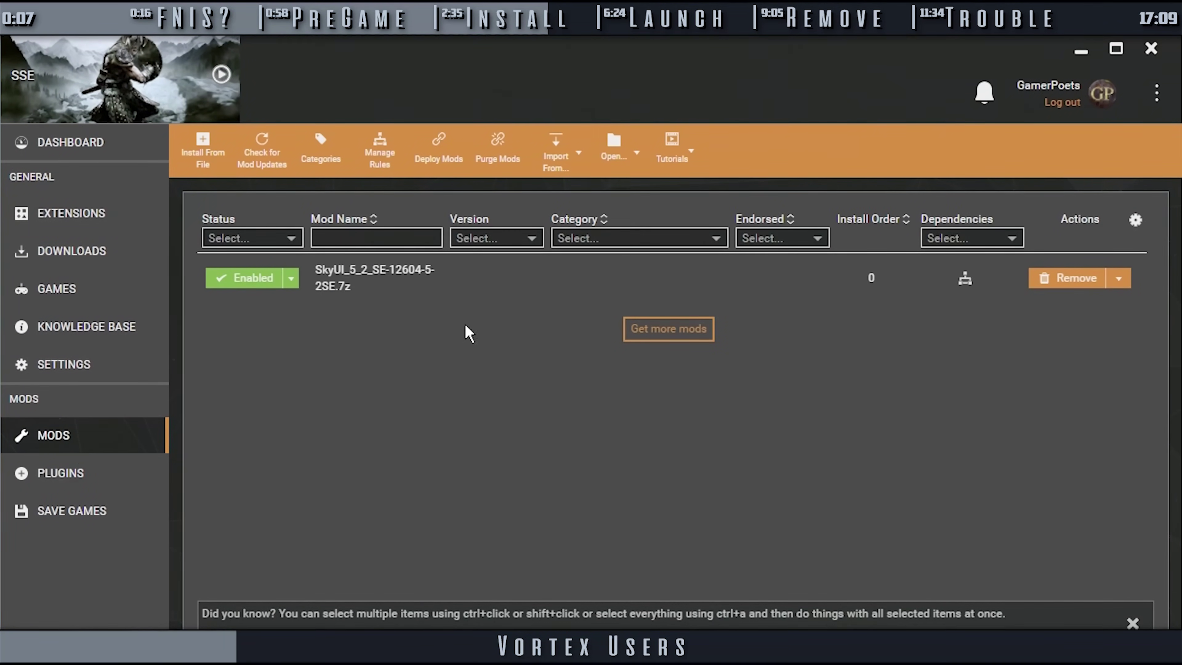
{"action": "key", "text": "alt+Tab"}
{"action": "left_click", "coordinate": [1009, 447]}
{"action": "left_click", "coordinate": [1050, 484], "text": "shift"}
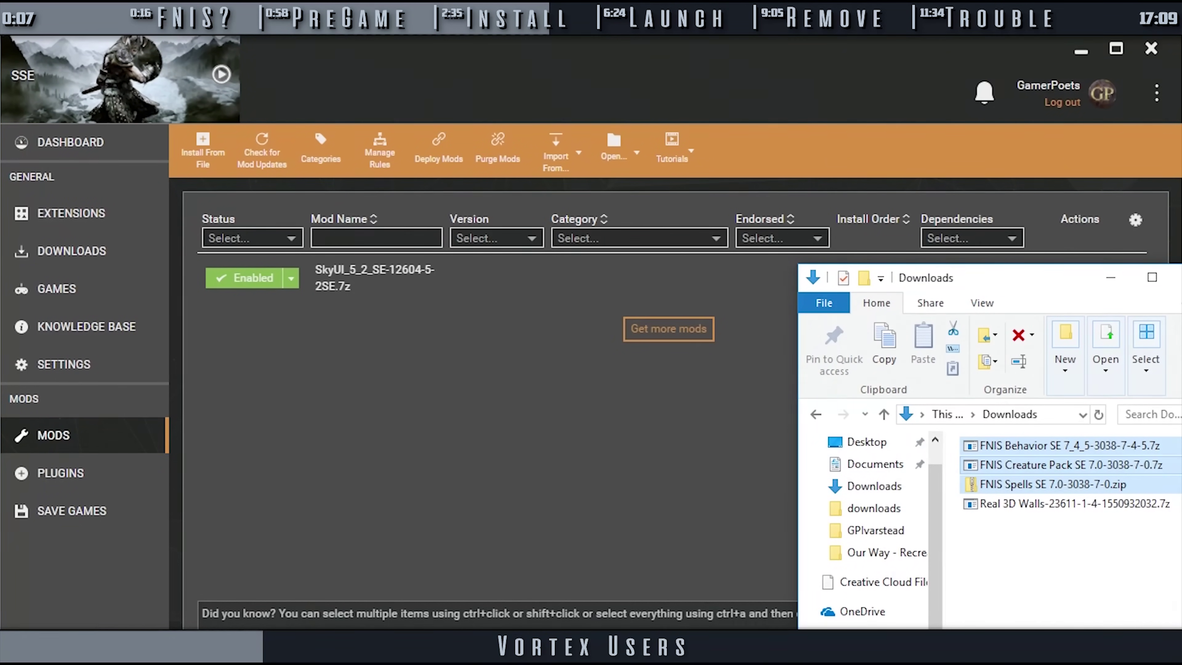
{"action": "left_click_drag", "start_coordinate": [1050, 485], "coordinate": [465, 419]}
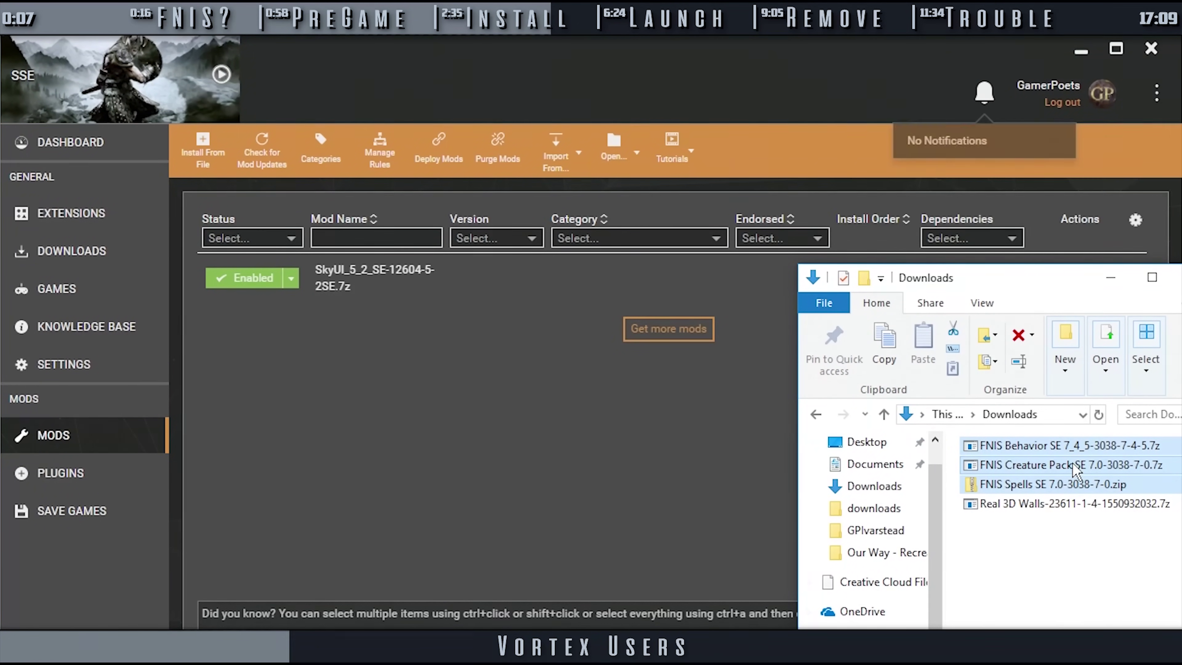
{"action": "left_click_drag", "start_coordinate": [837, 277], "coordinate": [1125, 357]}
{"action": "key", "text": "alt+Tab"}
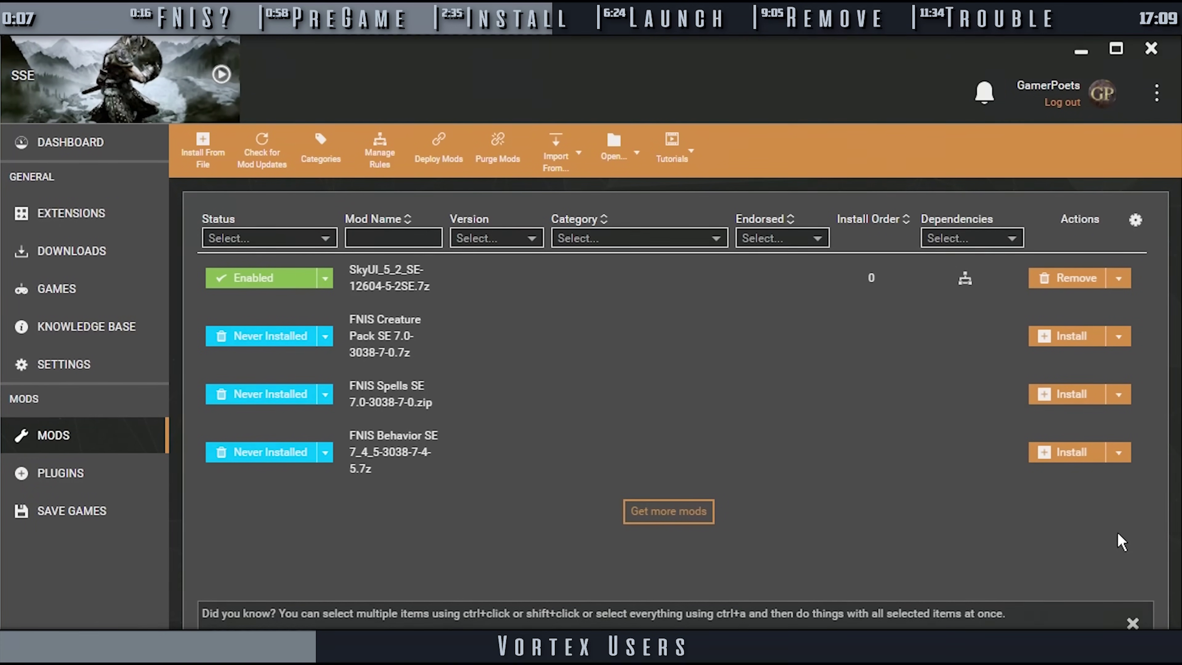
Install and enable FNIS Behavior SE, Spells SE and Creature Pack SE, then deploy
{"action": "left_click", "coordinate": [1075, 453]}
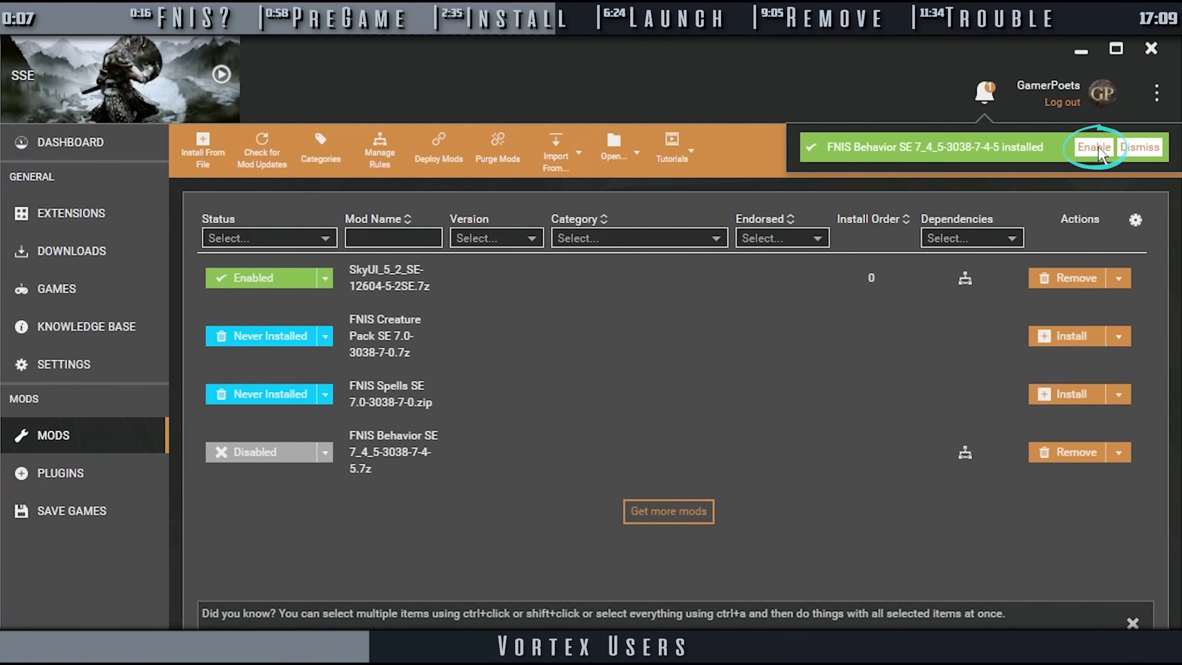
{"action": "left_click", "coordinate": [1094, 147]}
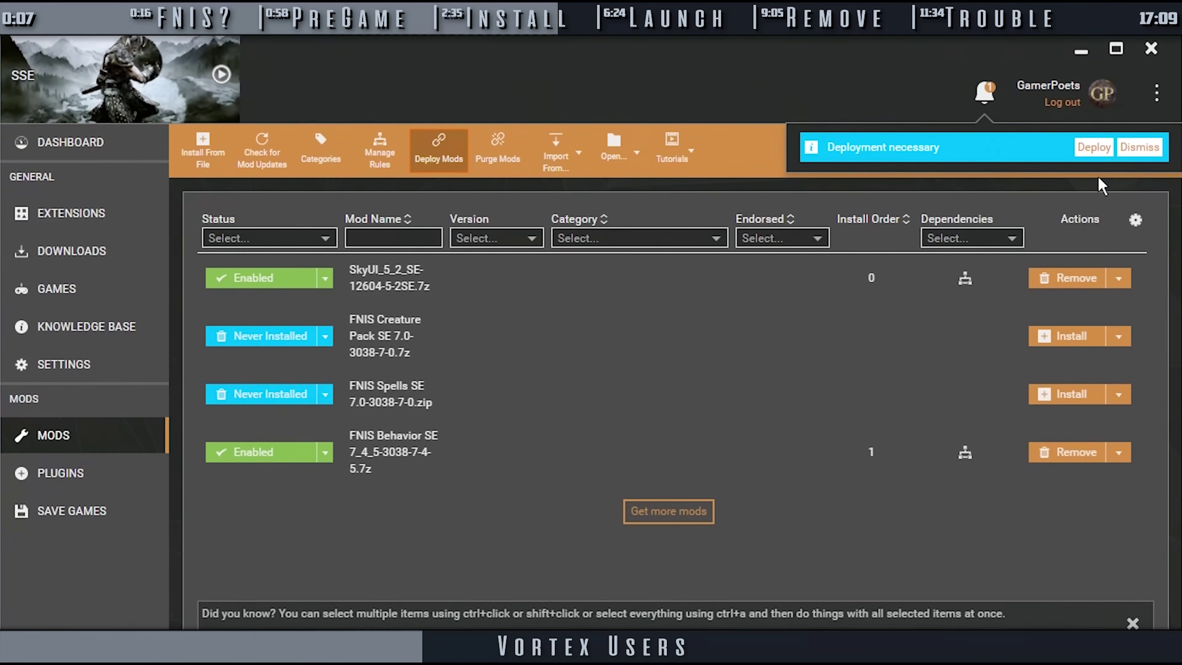
{"action": "left_click", "coordinate": [1067, 395]}
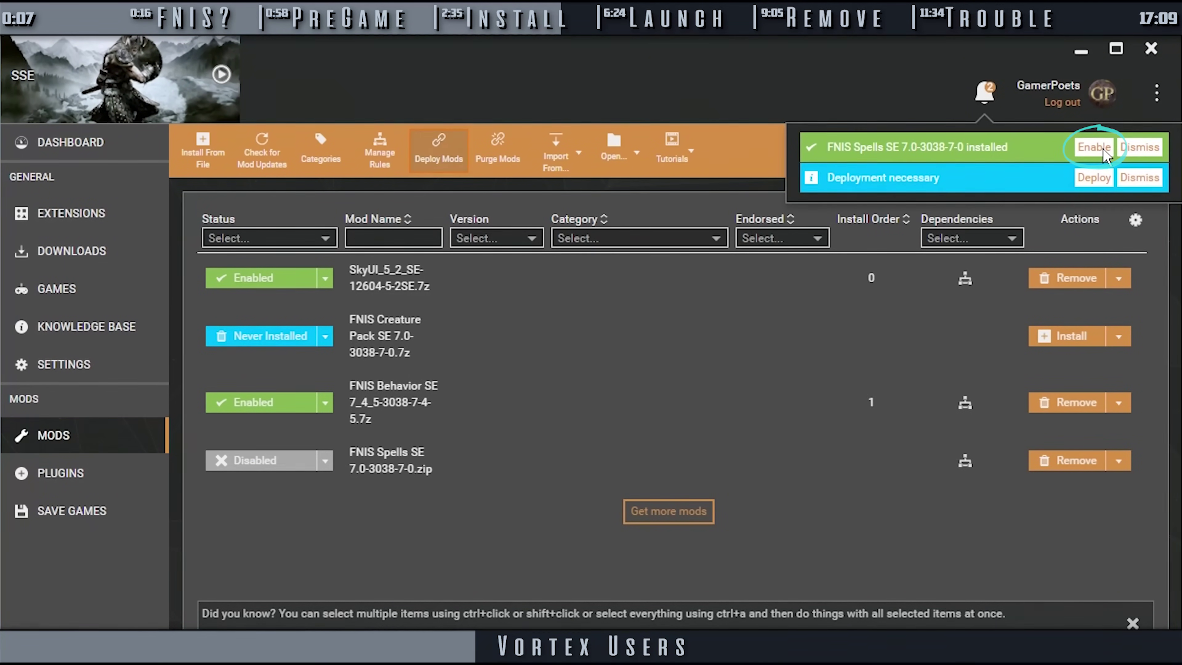
{"action": "left_click", "coordinate": [1093, 148]}
{"action": "left_click", "coordinate": [1067, 336]}
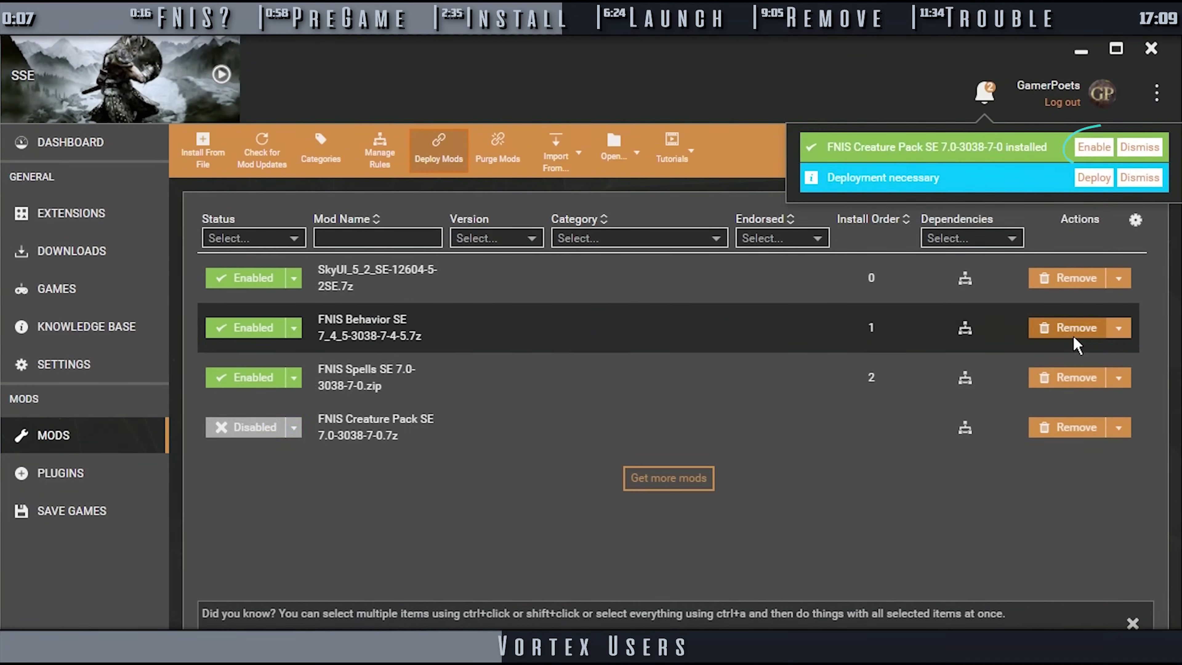
{"action": "left_click", "coordinate": [1095, 148]}
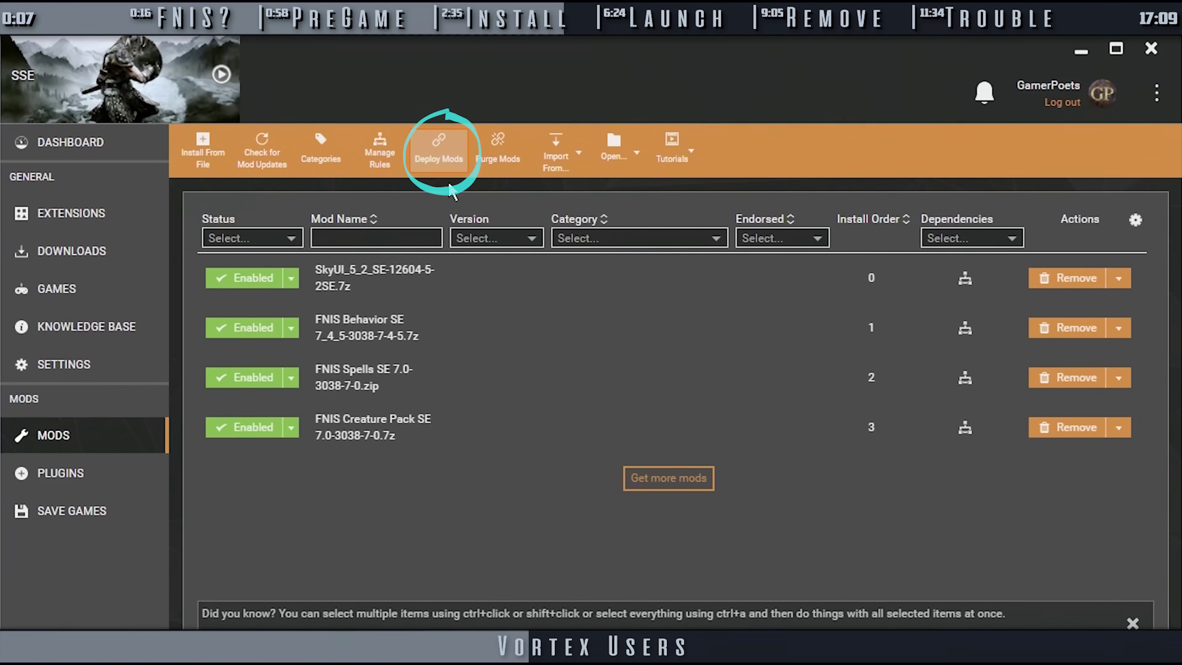
{"action": "left_click", "coordinate": [437, 164]}
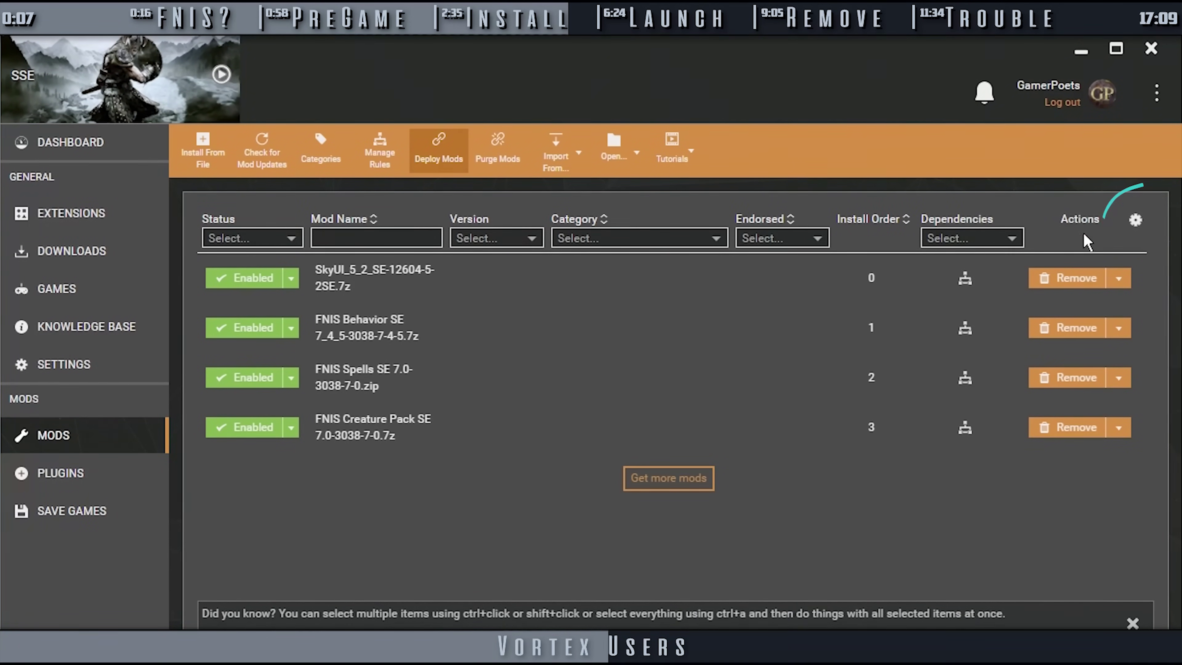
{"action": "left_click", "coordinate": [1135, 223]}
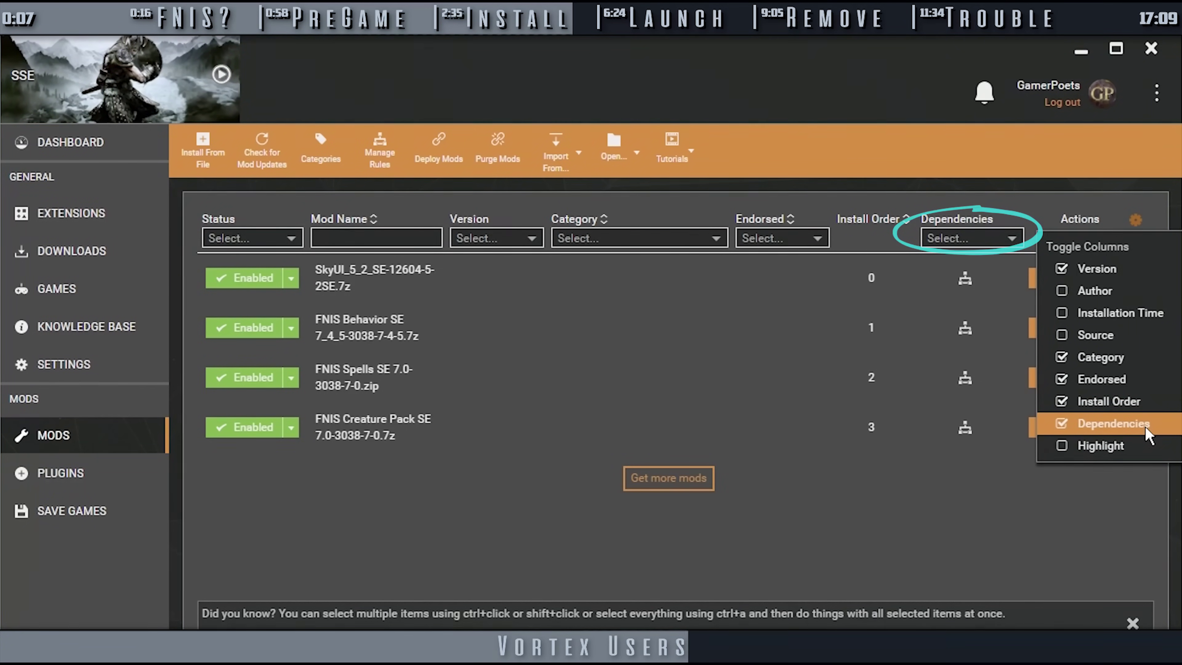
Point the Fores New Idles tool to Data\tools\GenerateFNIS_for_Users\GenerateFNISforUsers.exe and save
{"action": "left_click", "coordinate": [116, 281]}
{"action": "left_click", "coordinate": [110, 152]}
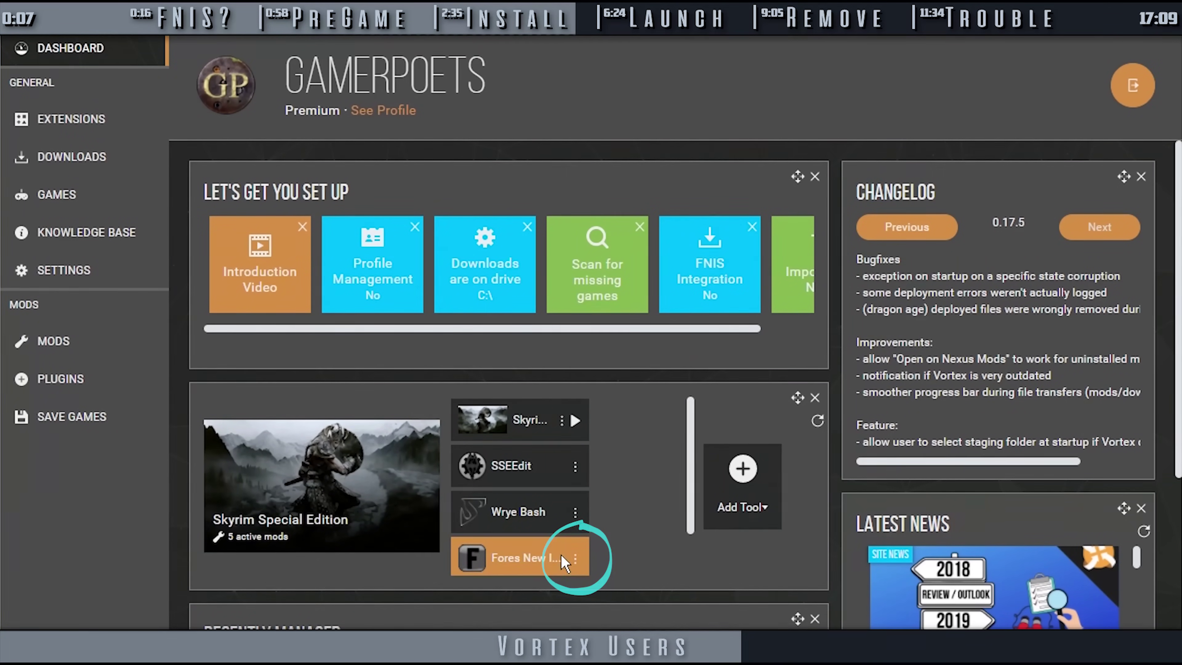
{"action": "left_click", "coordinate": [575, 559]}
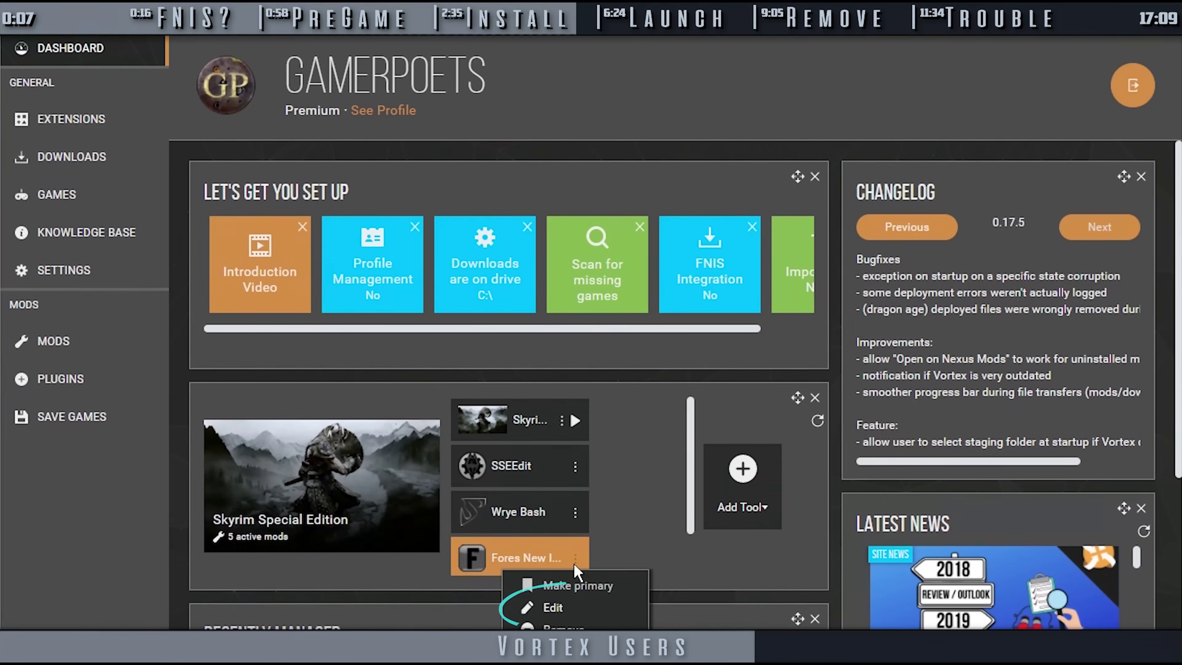
{"action": "left_click", "coordinate": [600, 608]}
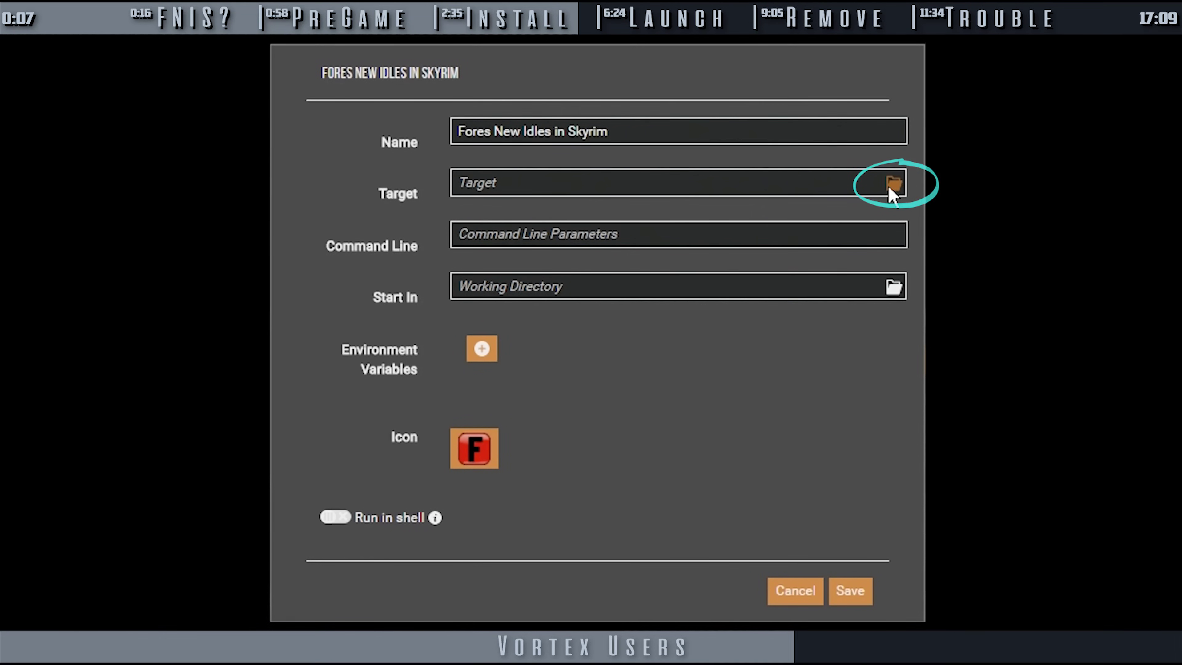
{"action": "left_click", "coordinate": [892, 183]}
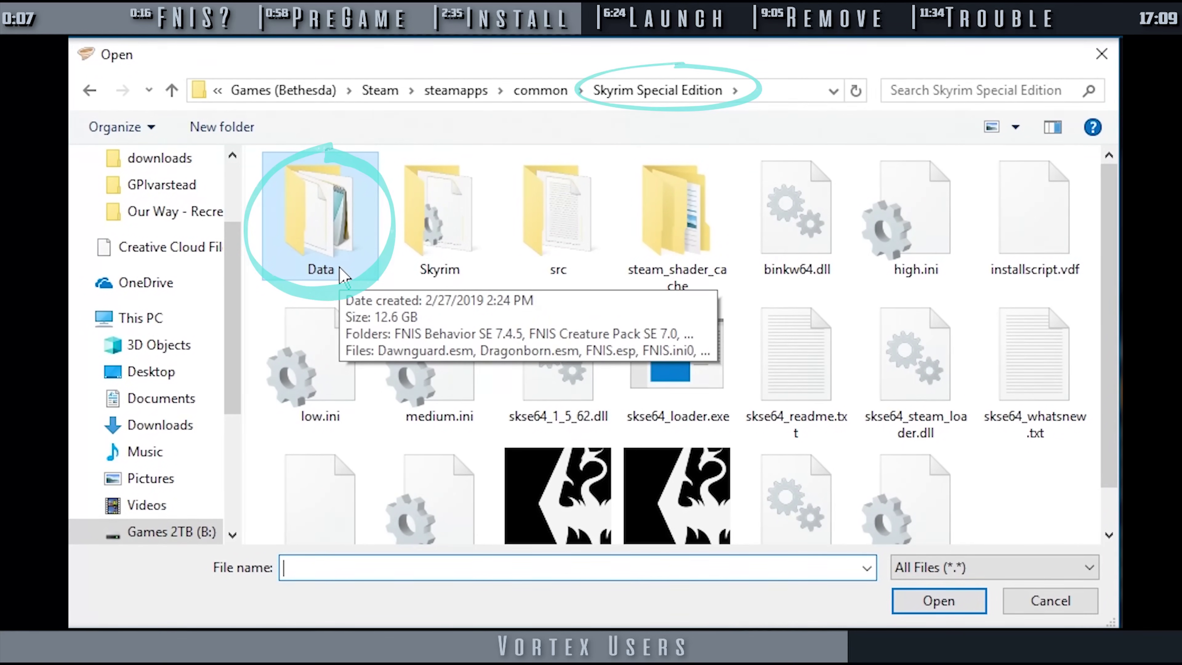
{"action": "double_click", "coordinate": [342, 274]}
{"action": "double_click", "coordinate": [328, 308]}
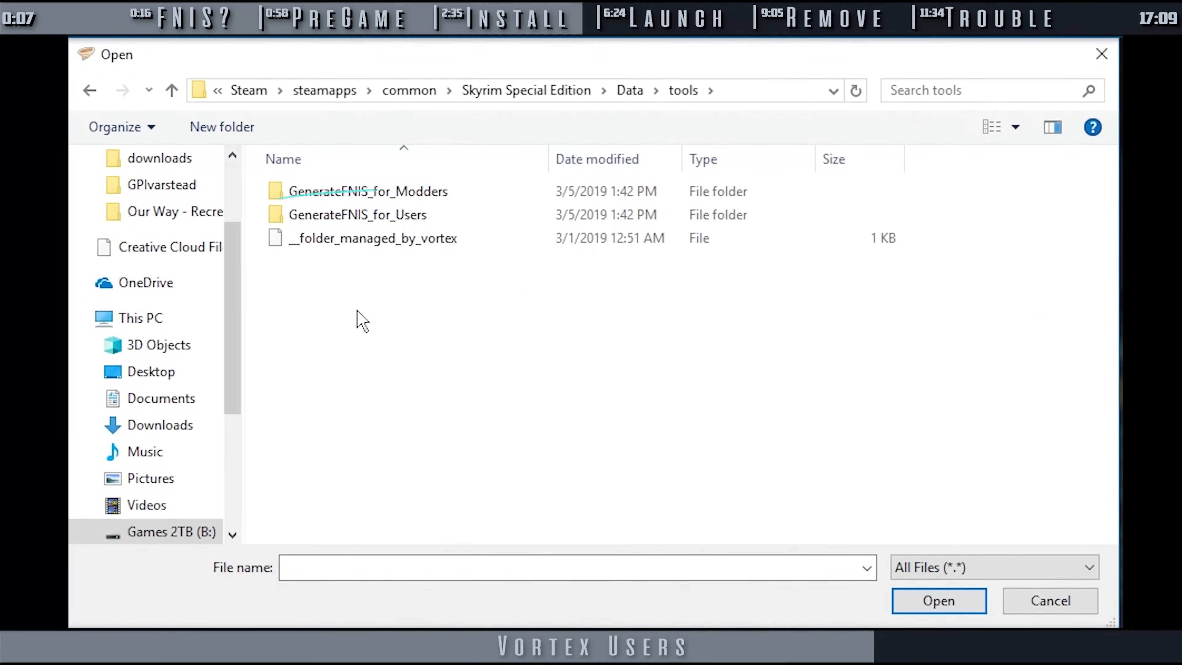
{"action": "double_click", "coordinate": [461, 222]}
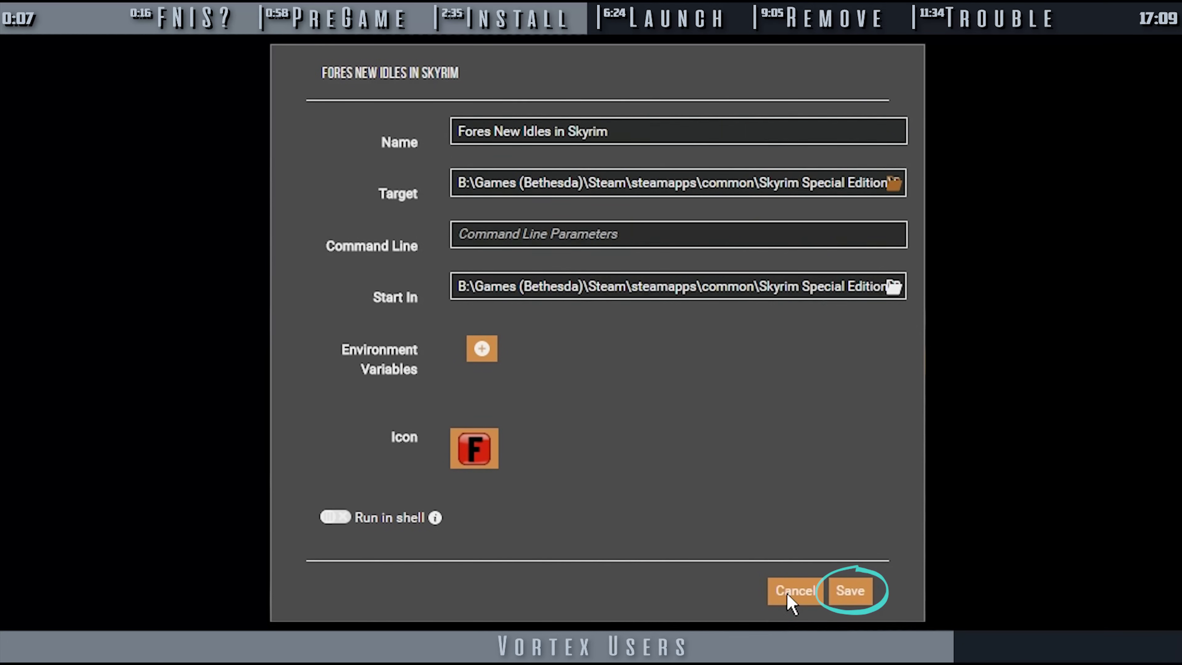
{"action": "left_click", "coordinate": [855, 593]}
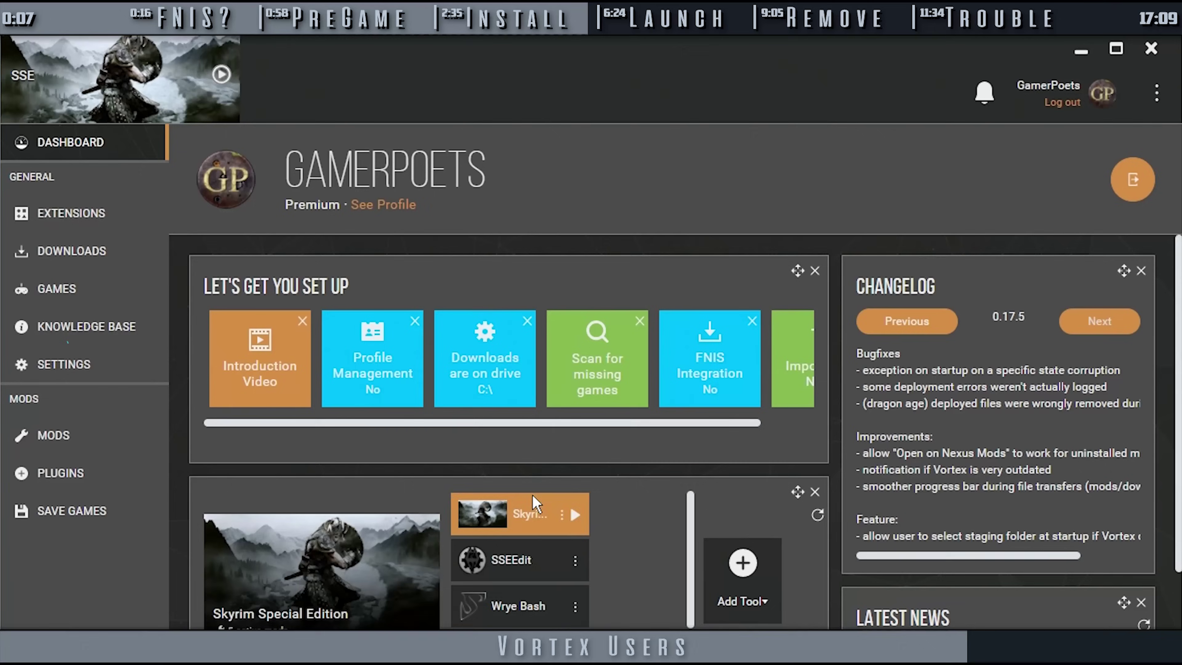
Check Run FNIS on Deployment Event in Vortex settings, then bring up Configure FNIS from Mods
{"action": "left_click", "coordinate": [60, 365]}
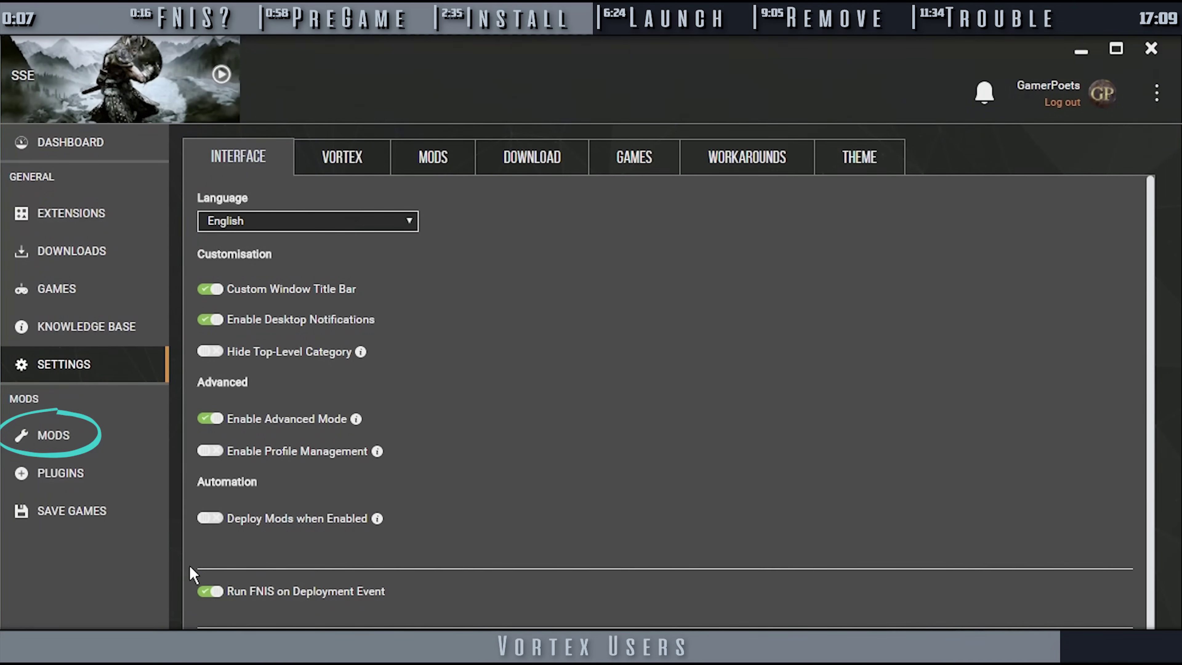
{"action": "left_click", "coordinate": [82, 448]}
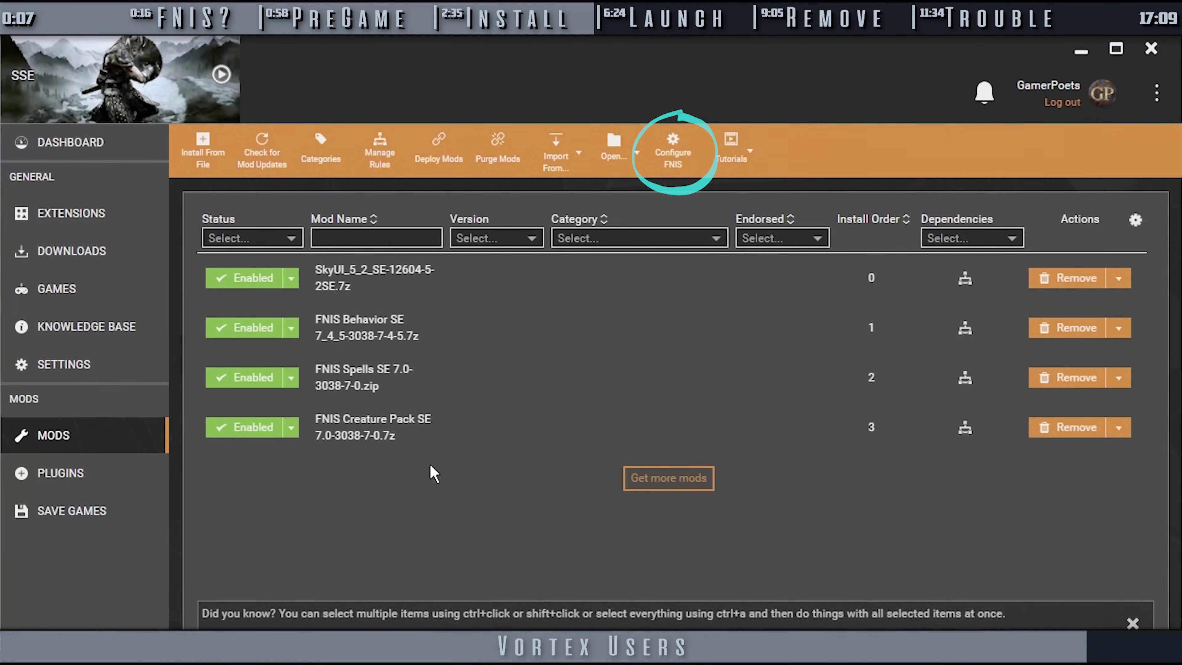
{"action": "left_click", "coordinate": [676, 172]}
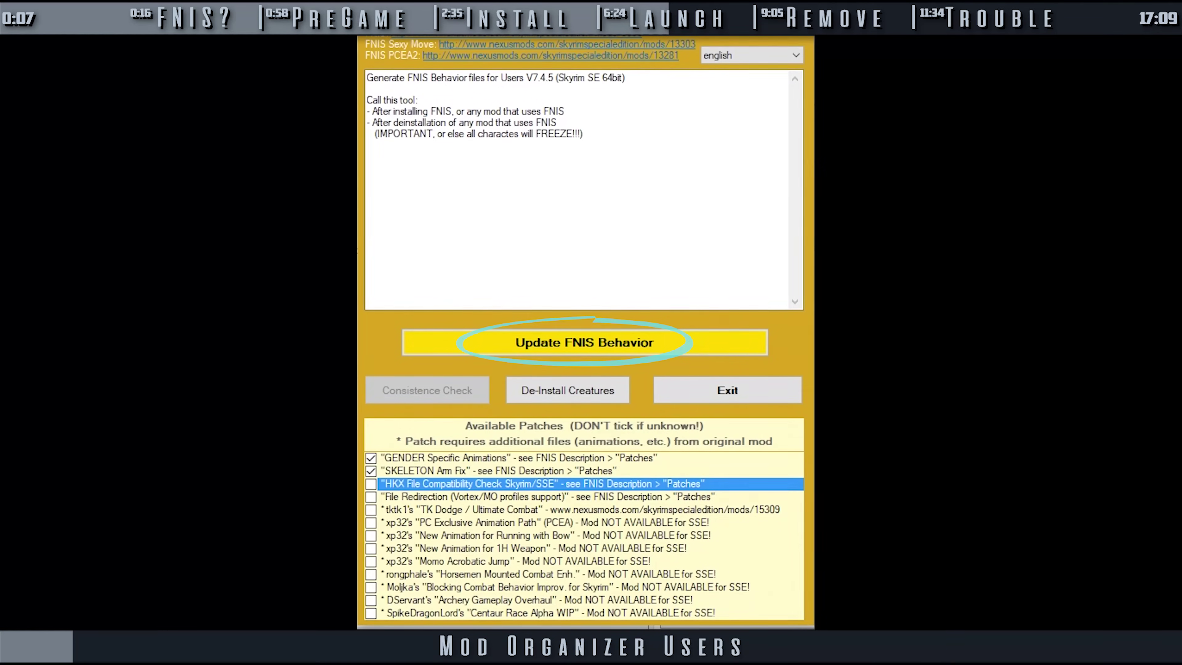
Generate the FNIS behaviors, confirm Consistence Check shows 0 possible issues, and exit GenerateFNISforUsers
{"action": "left_click", "coordinate": [602, 347]}
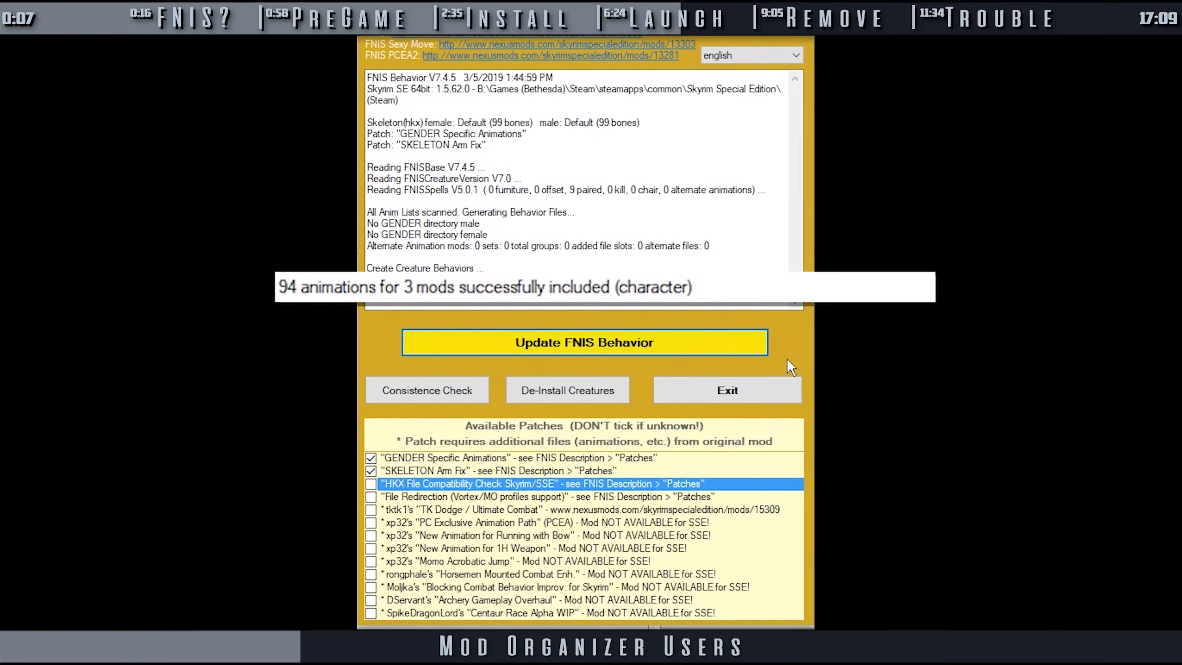
{"action": "left_click", "coordinate": [465, 397]}
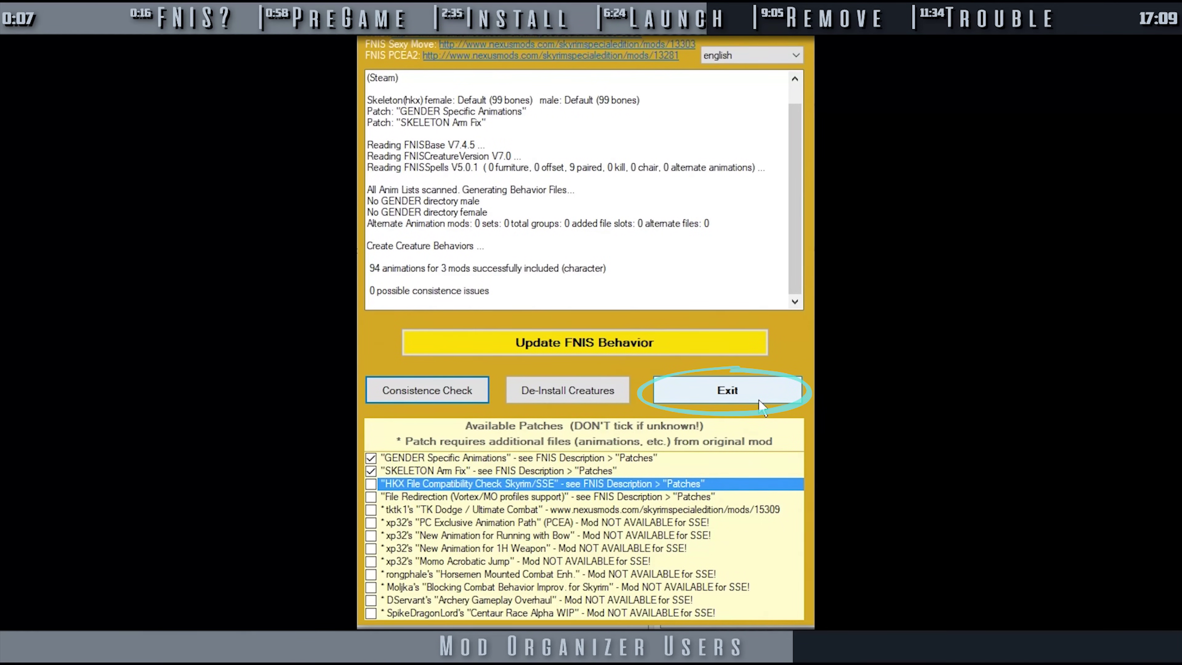
{"action": "left_click", "coordinate": [760, 404]}
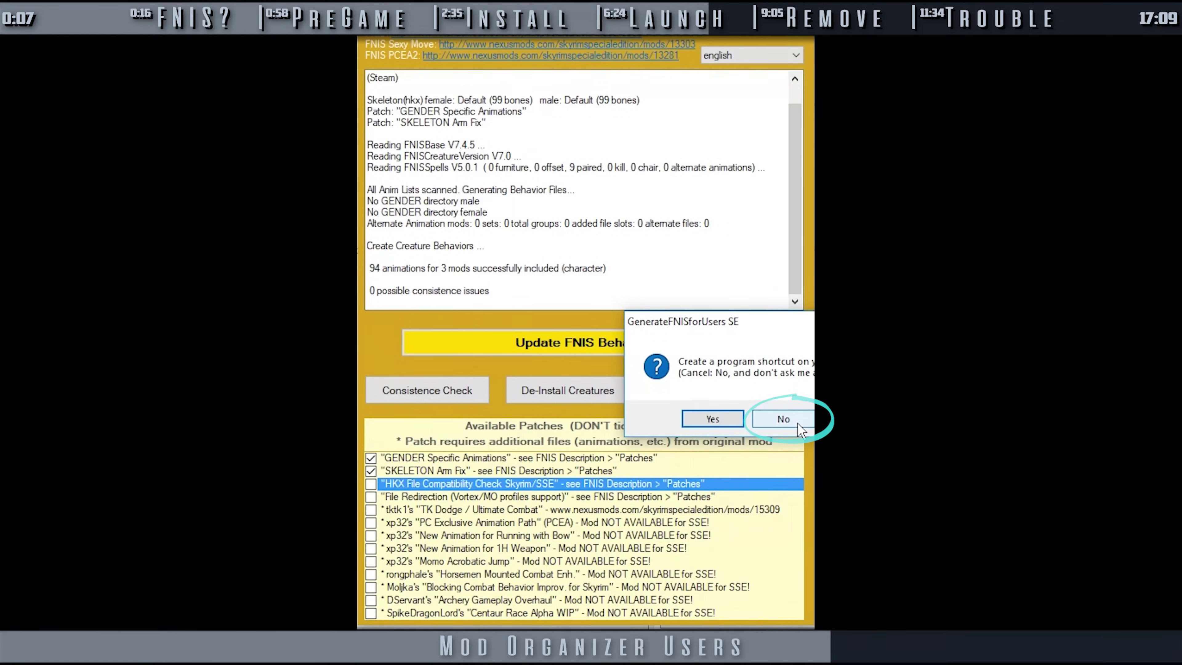
Create a mod named 'FNIS - Output' from the Overwrite contents and enable it
{"action": "right_click", "coordinate": [230, 472]}
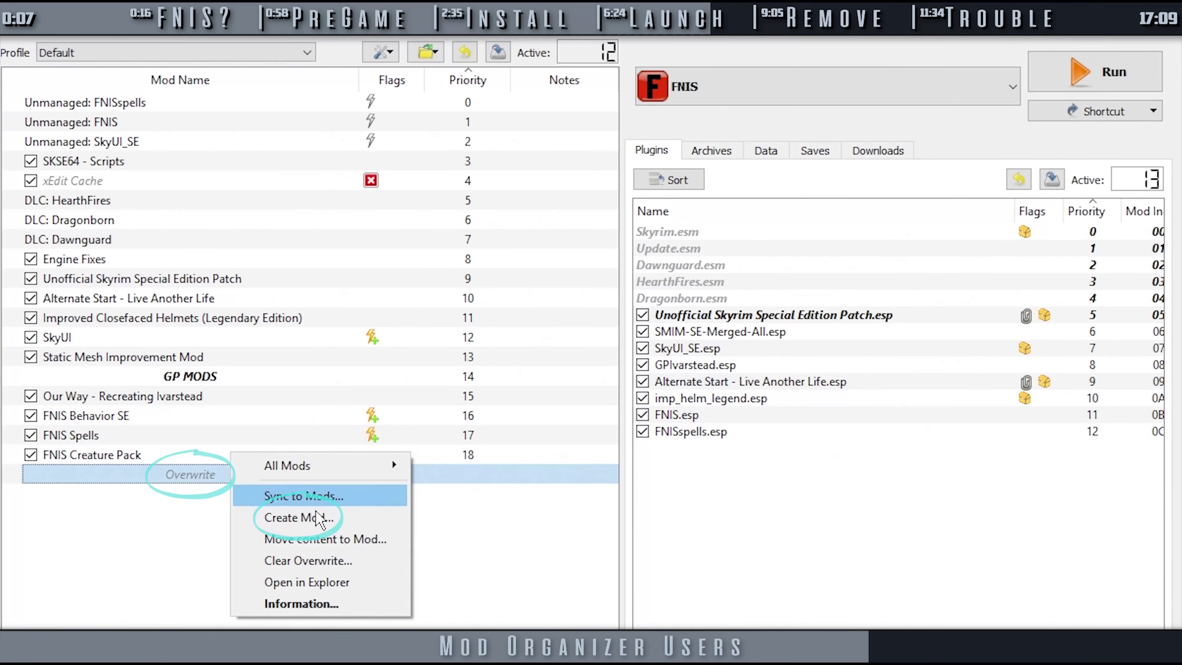
{"action": "left_click", "coordinate": [352, 529]}
{"action": "type", "text": "FNI"}
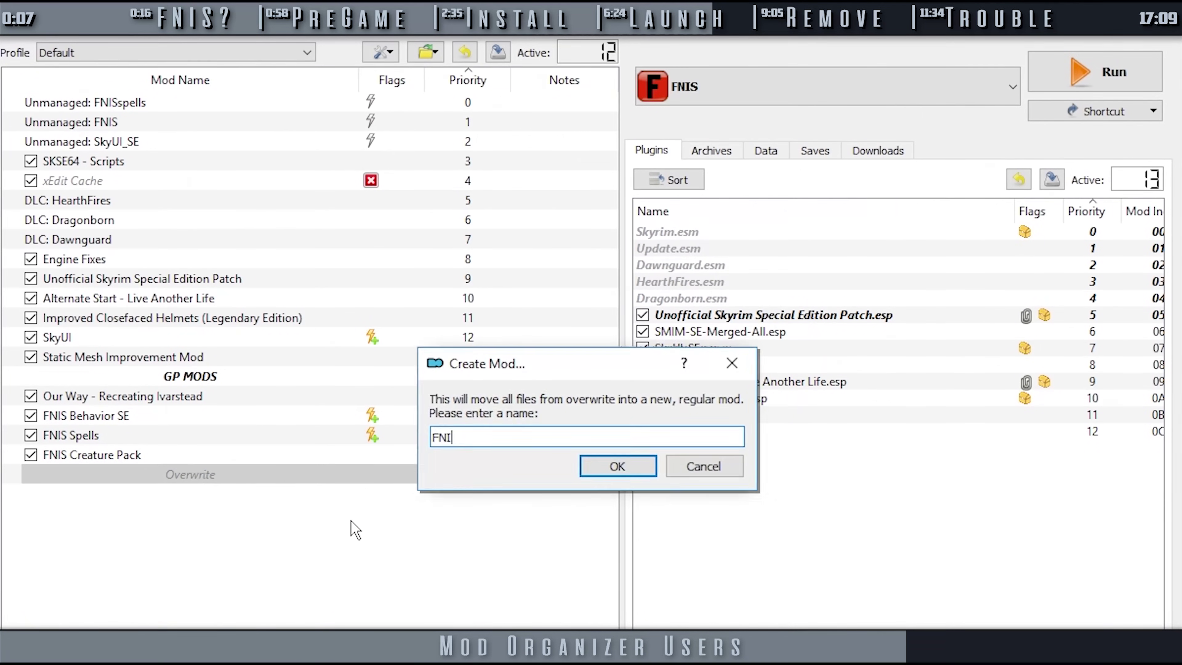
{"action": "type", "text": "S - Output"}
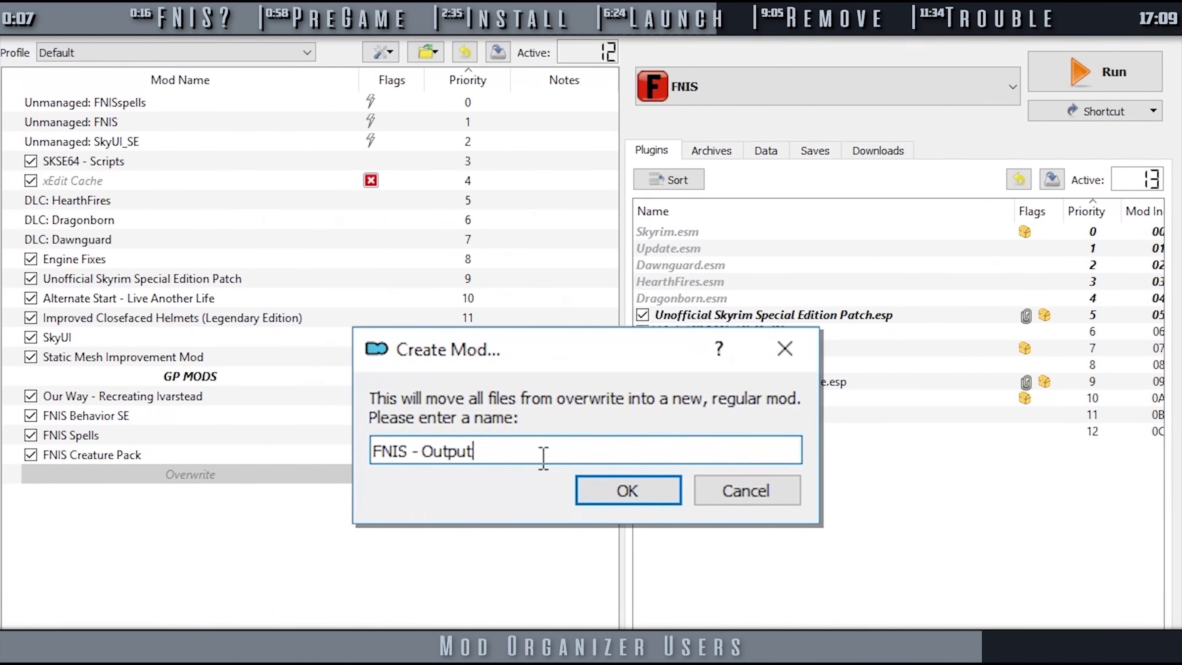
{"action": "left_click", "coordinate": [665, 493]}
{"action": "left_click", "coordinate": [31, 478]}
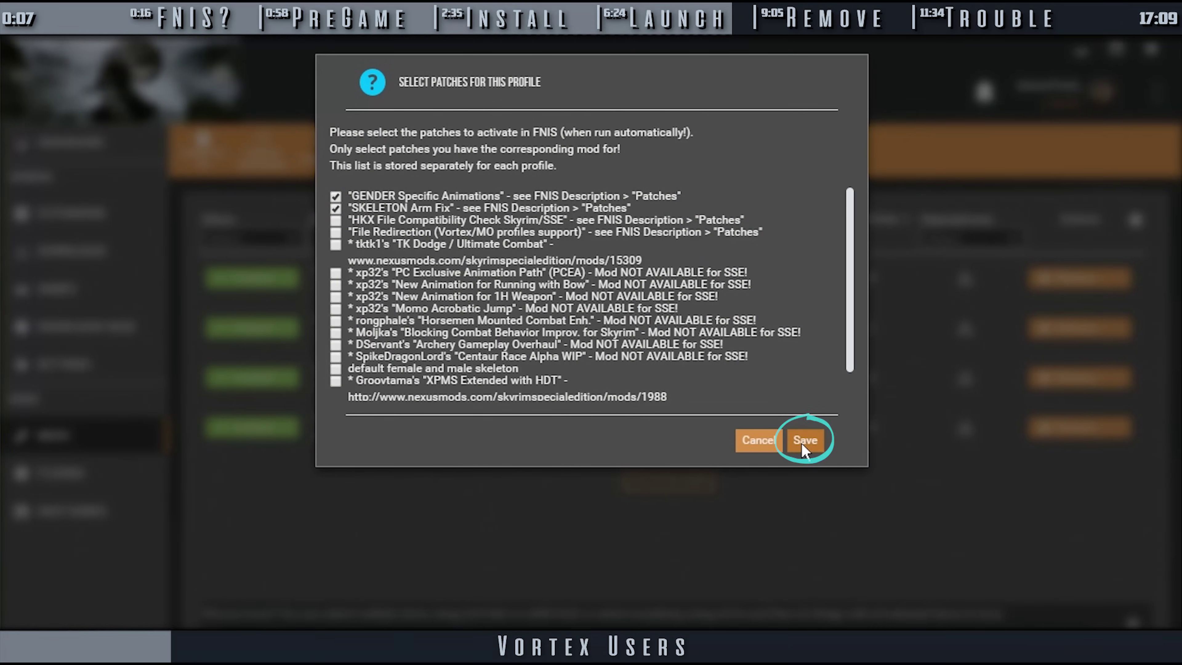
Save the selected FNIS patches and deploy mods in Vortex
{"action": "left_click", "coordinate": [802, 442]}
{"action": "left_click", "coordinate": [446, 160]}
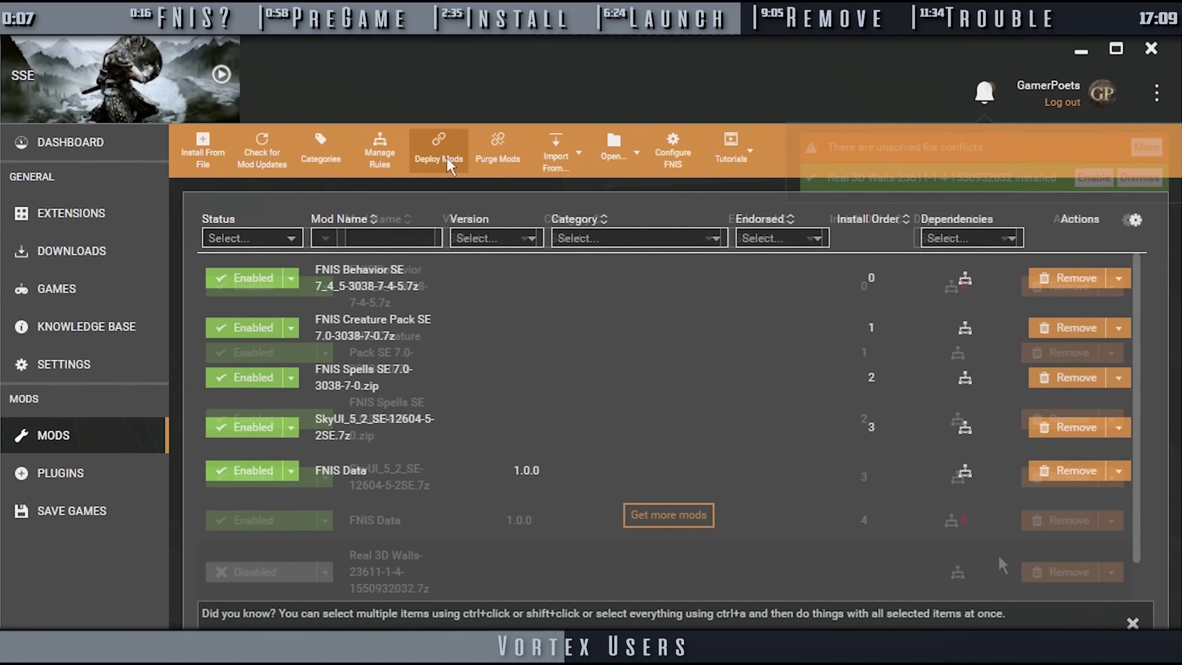
Set FNIS Data to load after FNIS Behavior SE using the suggested conflict rule
{"action": "mouse_move", "coordinate": [963, 522]}
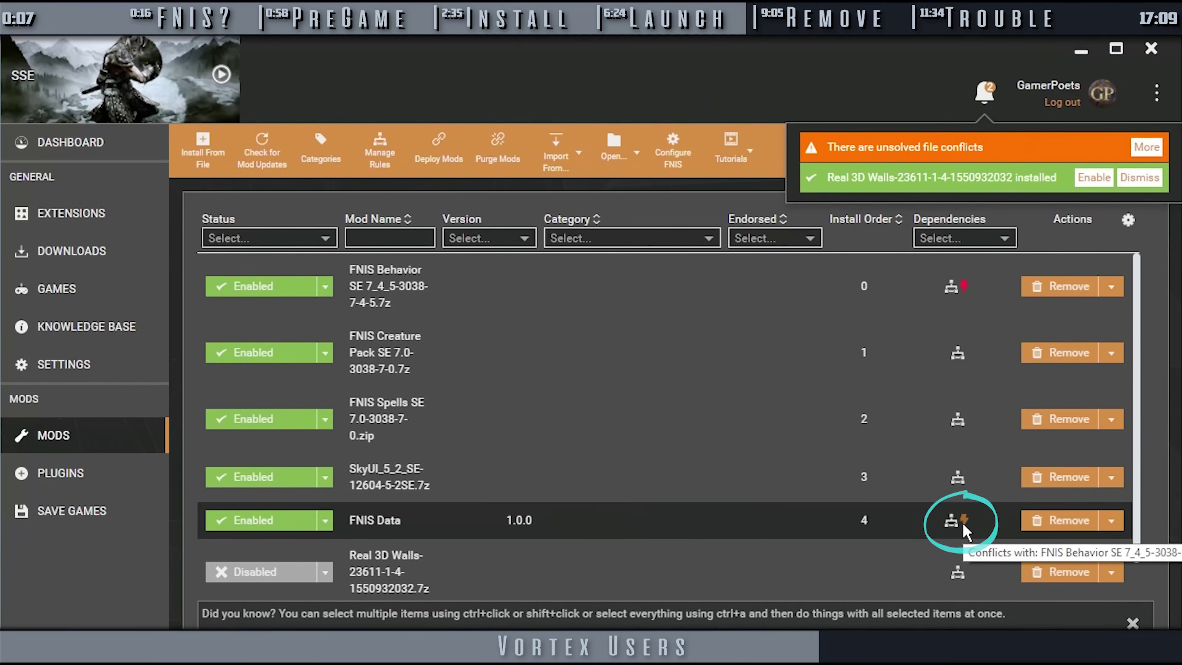
{"action": "left_click", "coordinate": [963, 522]}
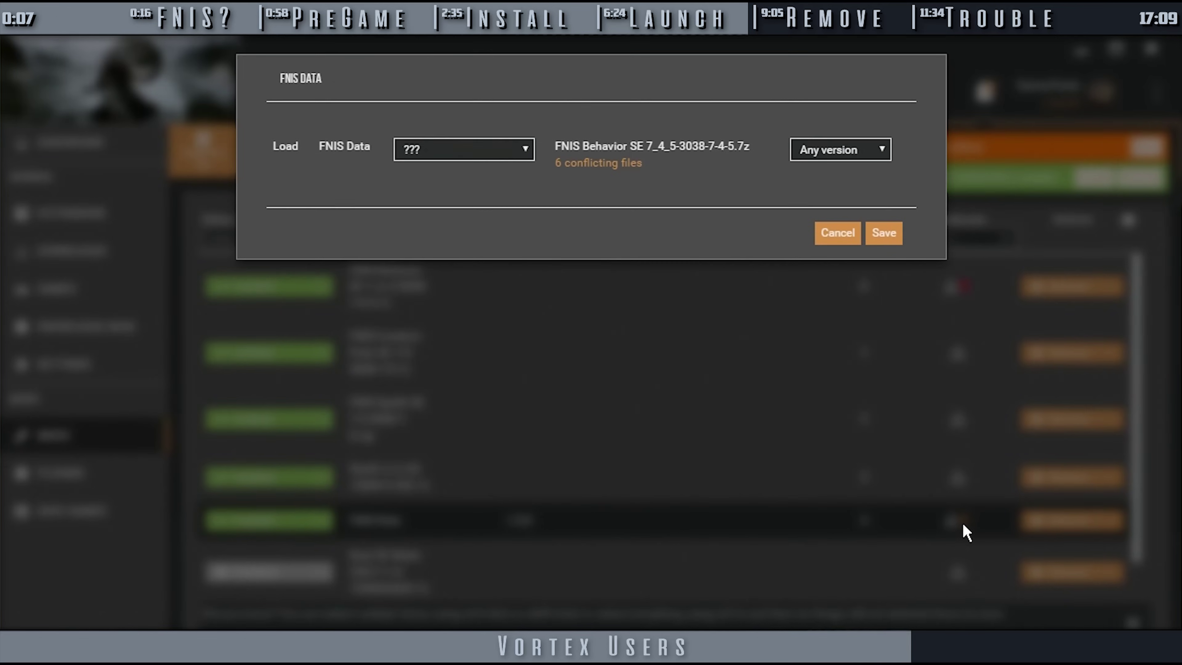
{"action": "left_click", "coordinate": [523, 150]}
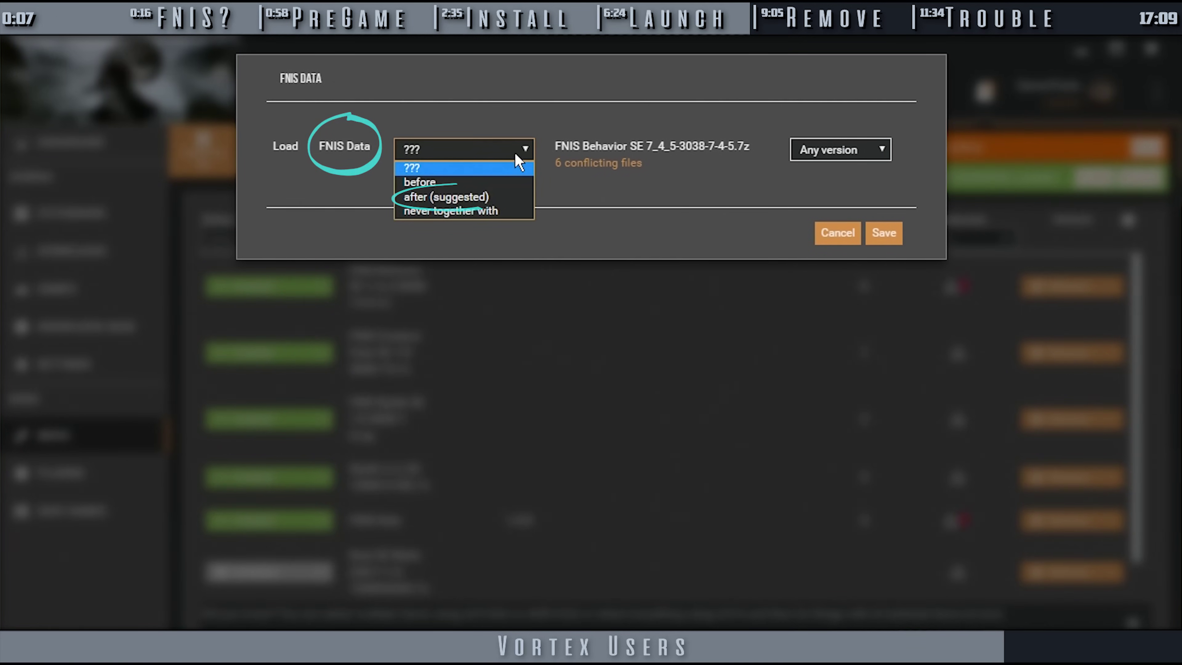
{"action": "left_click", "coordinate": [503, 197]}
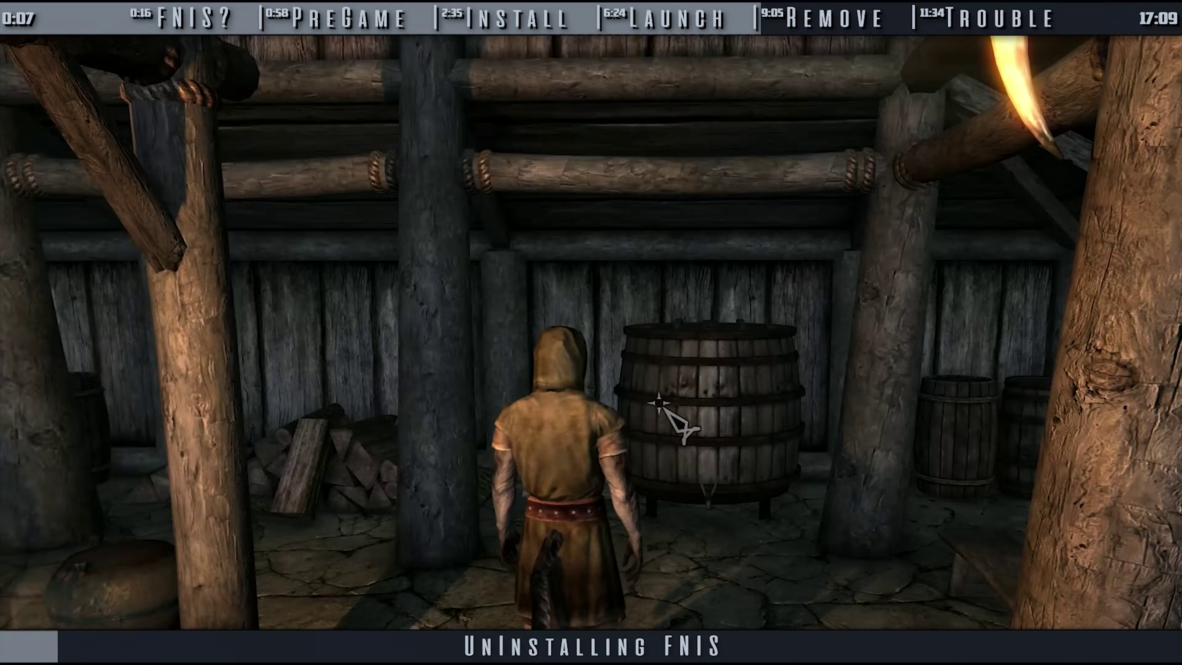
Make a new save of the current Skyrim character via the System menu's [NEW SAVE]
{"action": "key", "text": "Tab"}
{"action": "left_click", "coordinate": [870, 401]}
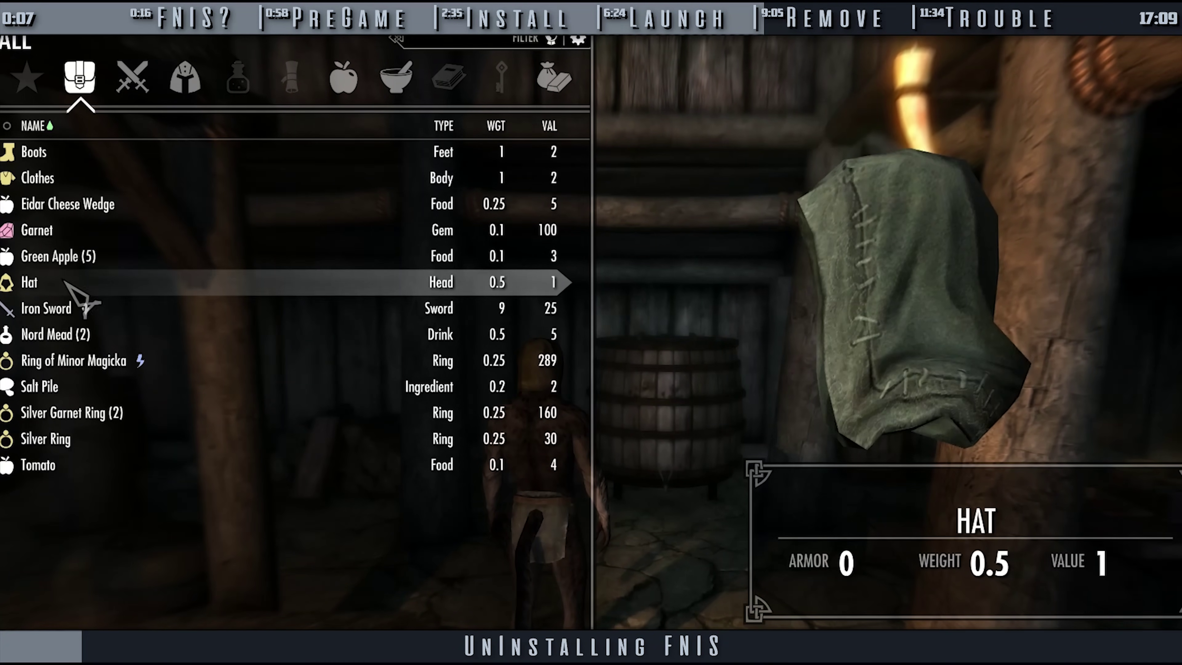
{"action": "key", "text": "Tab"}
{"action": "key", "text": "Escape"}
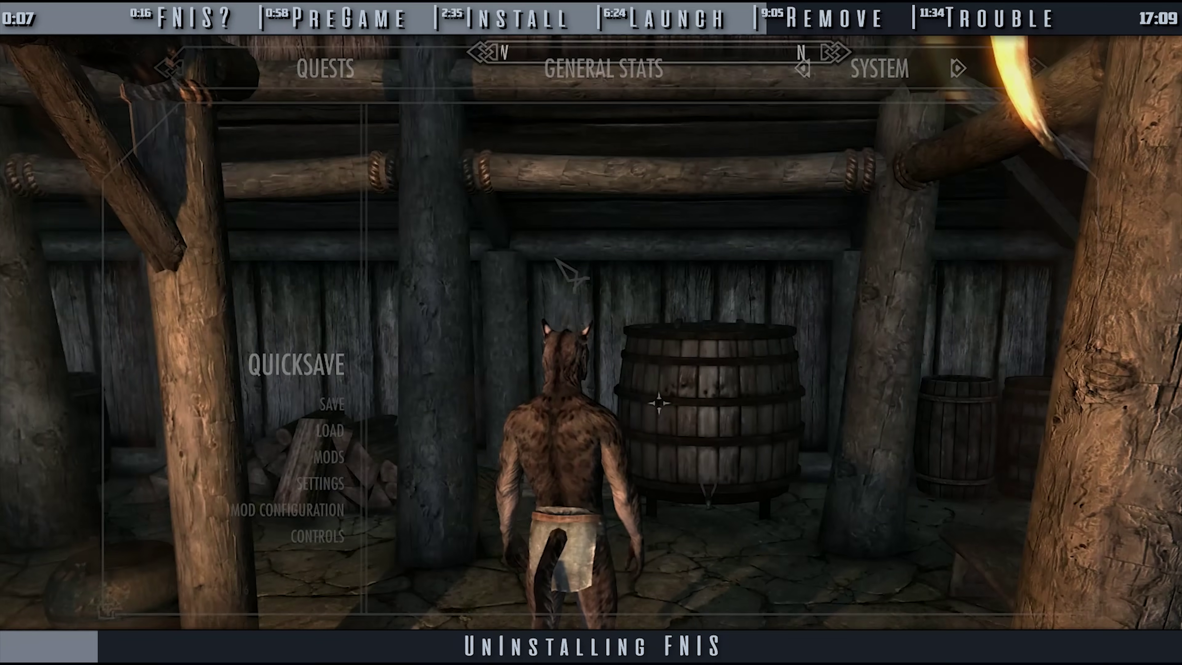
{"action": "left_click", "coordinate": [332, 406]}
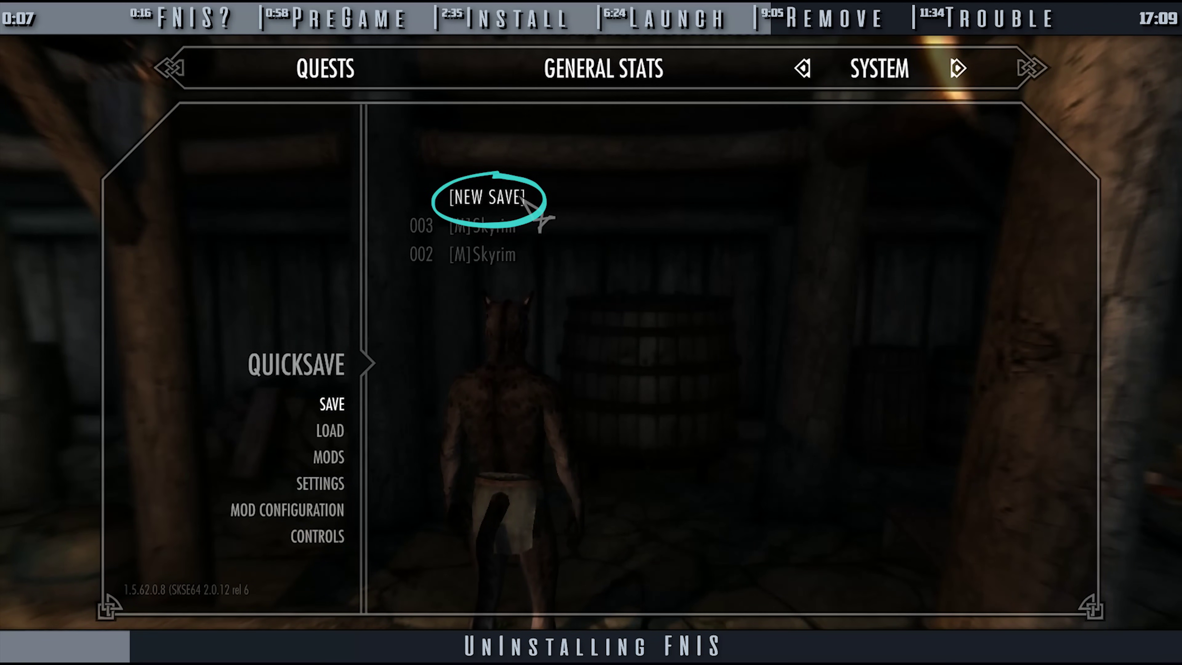
{"action": "left_click", "coordinate": [526, 198]}
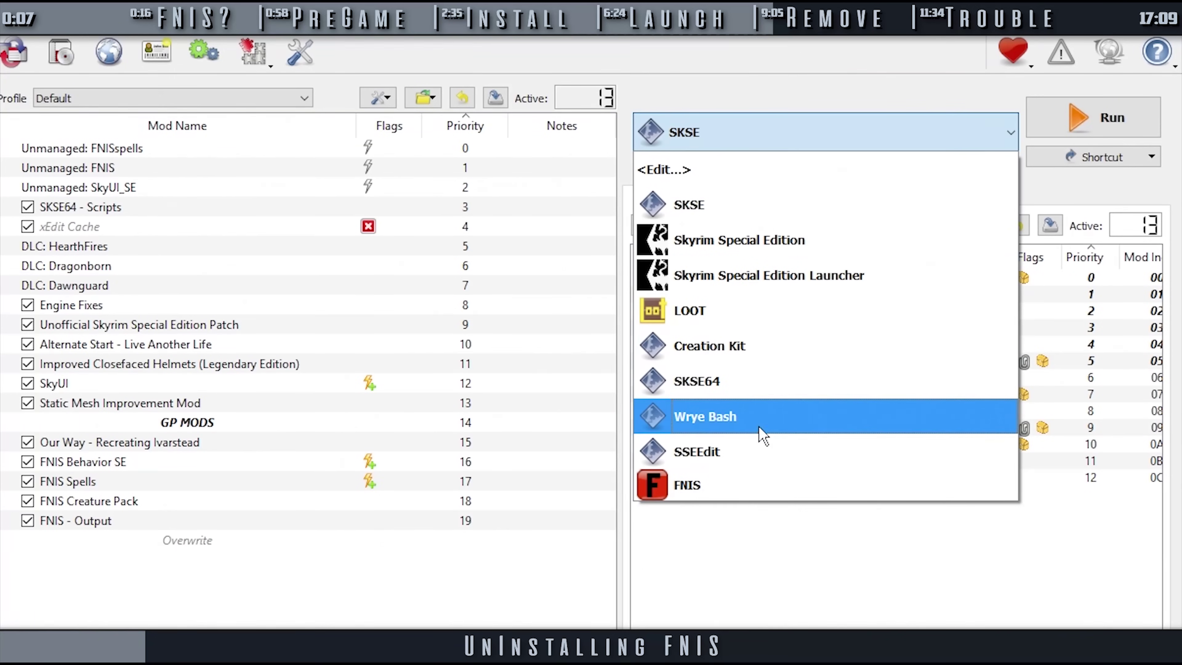
Select FNIS as the Mod Organizer 2 executable and run it
{"action": "left_click", "coordinate": [763, 484]}
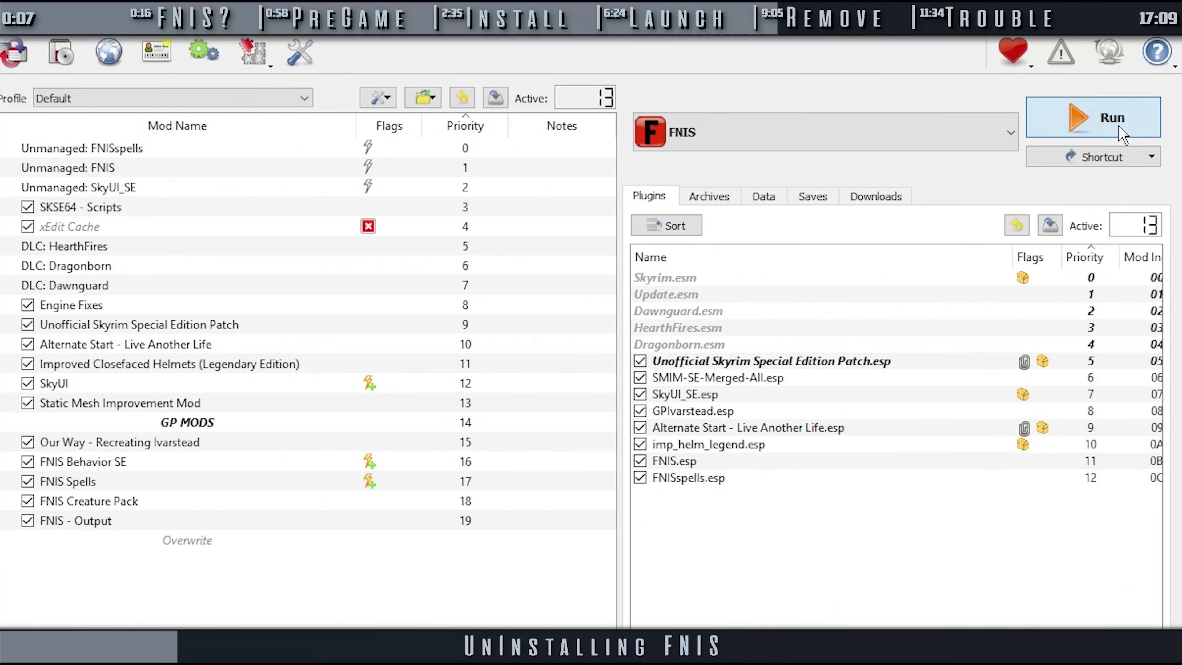
{"action": "left_click", "coordinate": [1124, 136]}
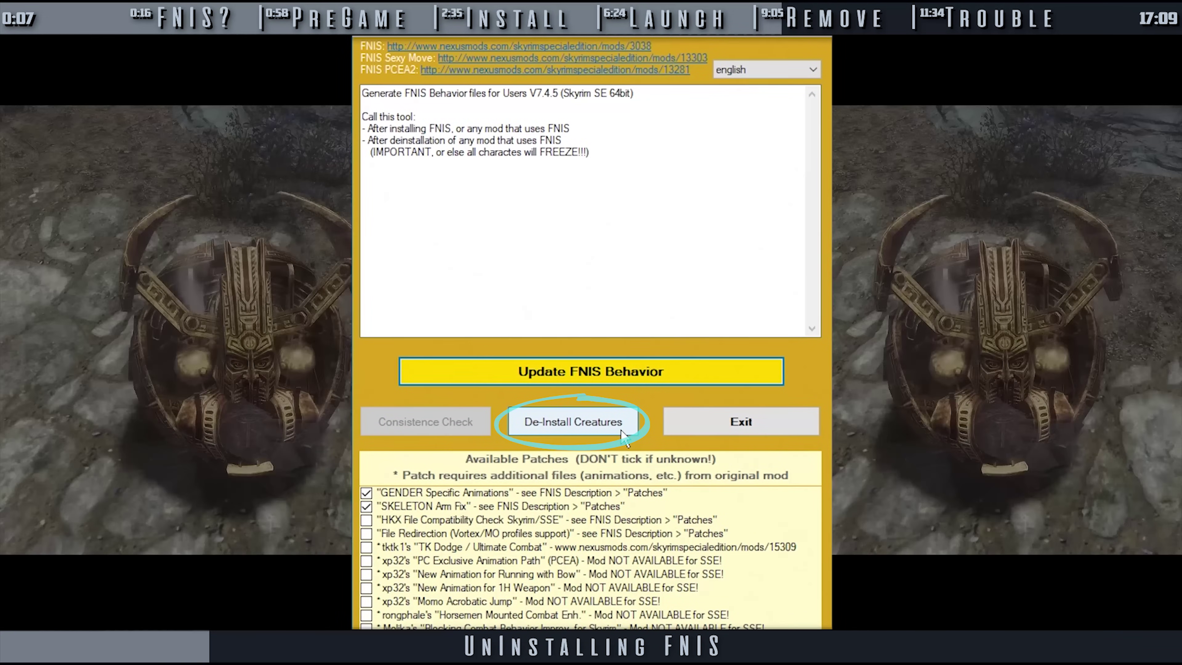
De-install the FNIS Creature Behaviors in GenerateFNISforUsers, confirming with Yes
{"action": "left_click", "coordinate": [623, 435]}
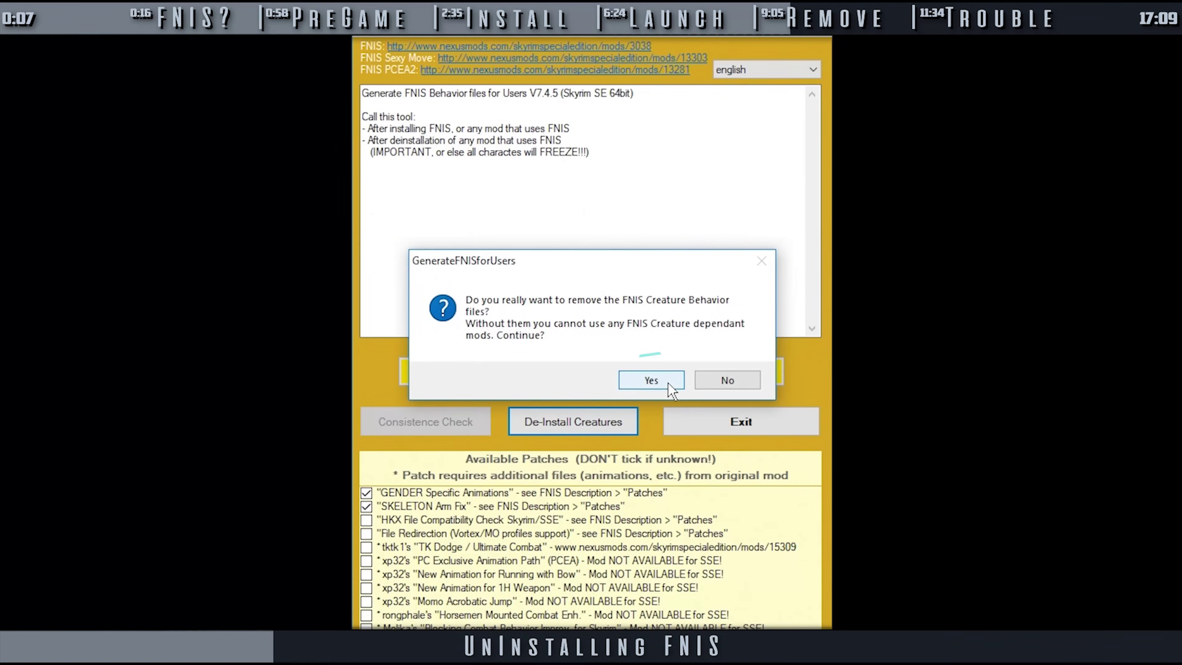
{"action": "left_click", "coordinate": [668, 382]}
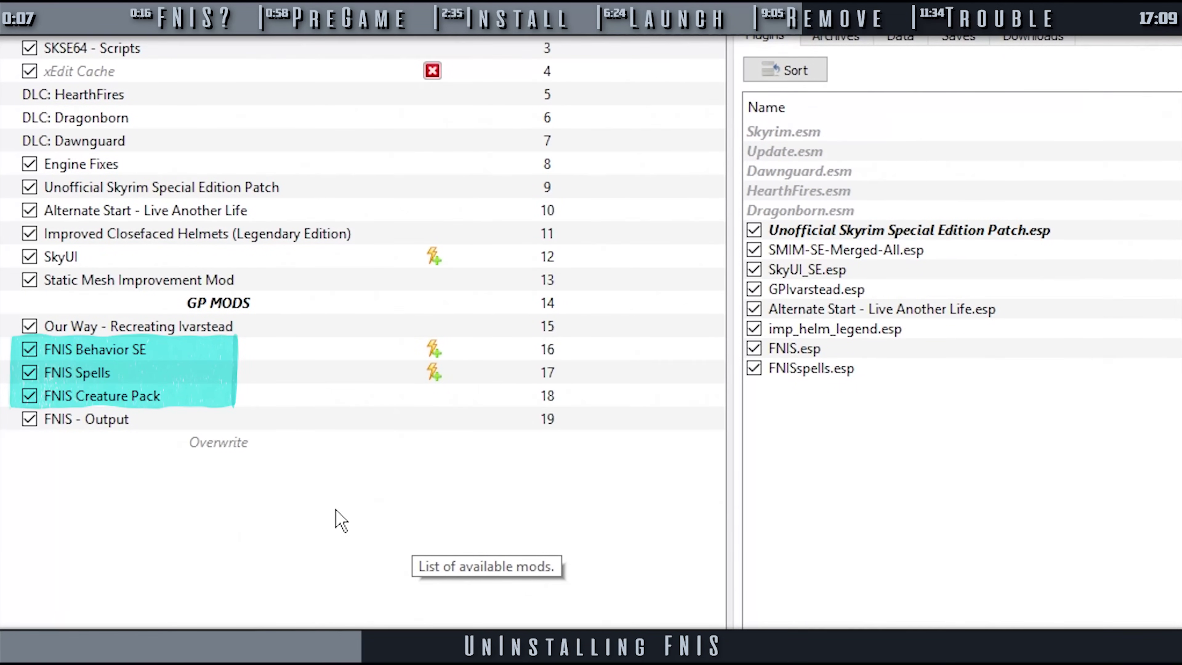
Delete FNIS Behavior SE, FNIS Spells and FNIS Creature Pack, then remove FNIS - Output
{"action": "left_click", "coordinate": [164, 354]}
{"action": "left_click", "coordinate": [217, 391], "text": "shift"}
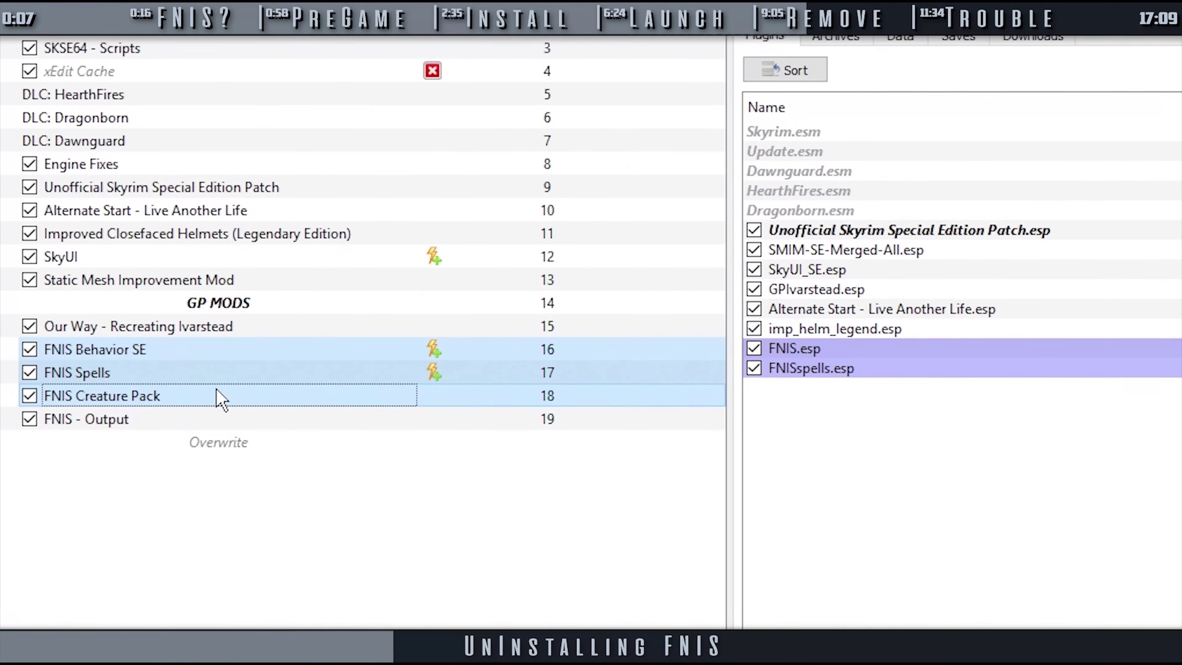
{"action": "key", "text": "Delete"}
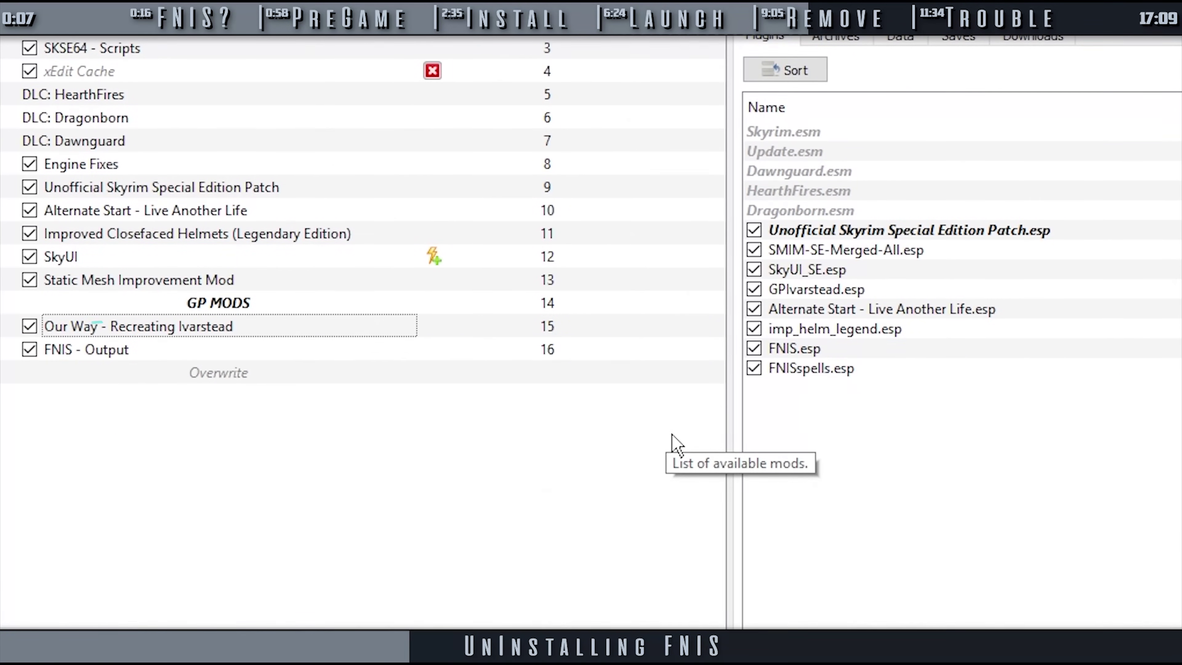
{"action": "right_click", "coordinate": [190, 350]}
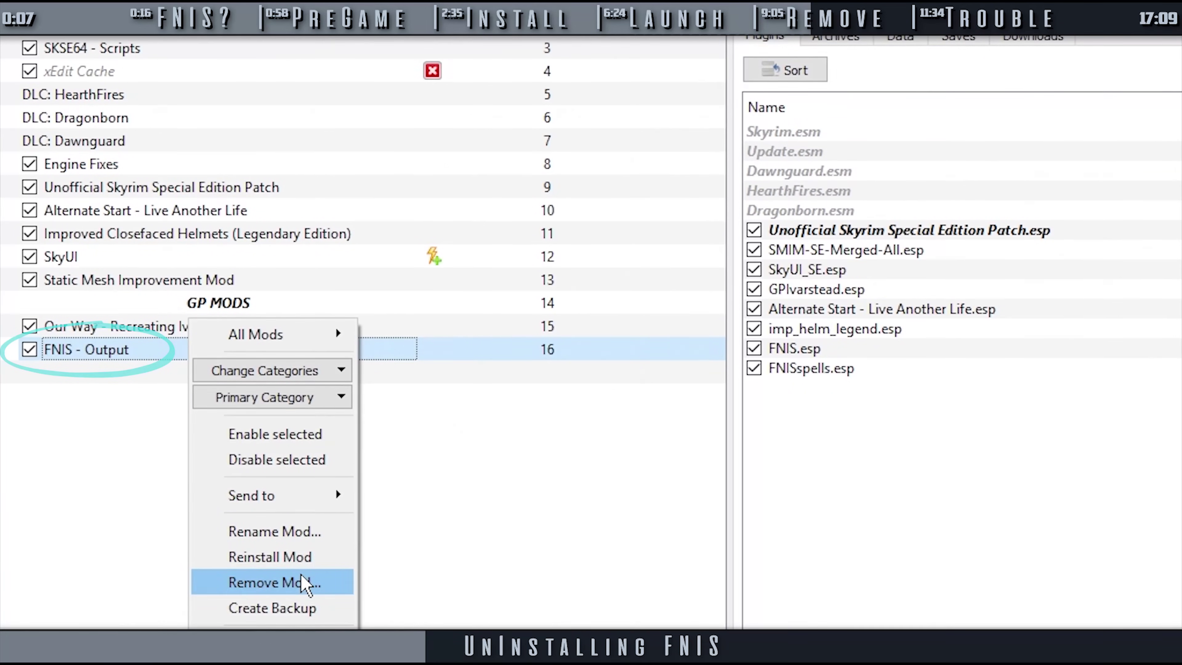
{"action": "left_click", "coordinate": [305, 583]}
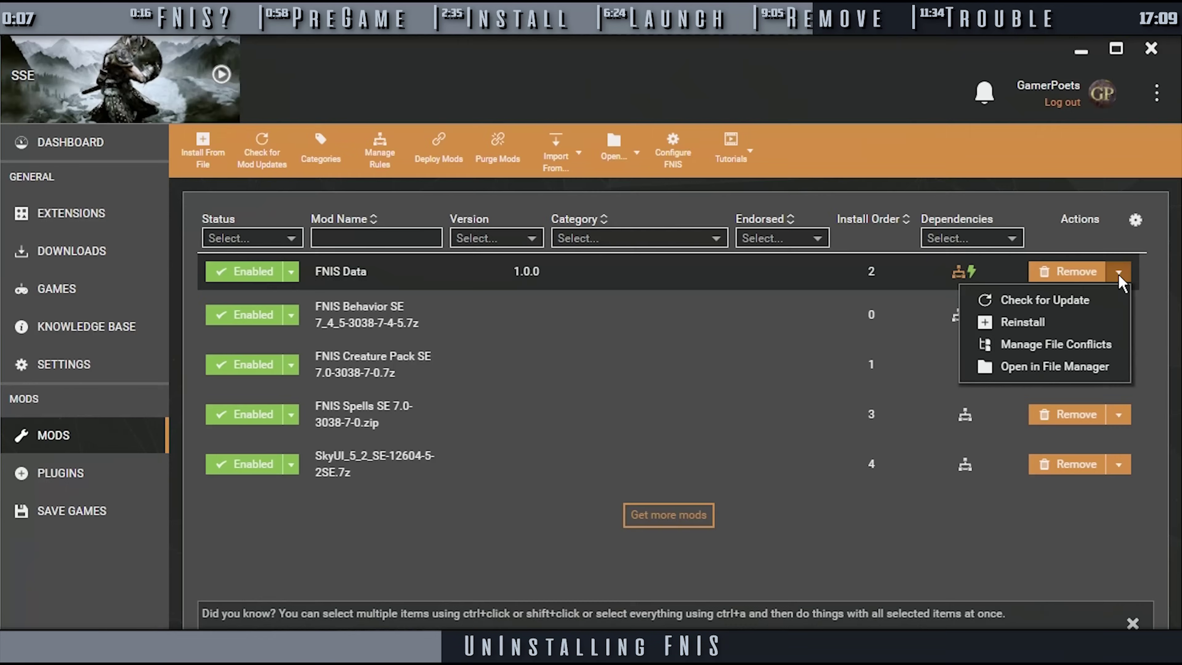
Remove the FNIS Data mod and turn off Run FNIS on Deployment Event
{"action": "left_click", "coordinate": [1092, 271]}
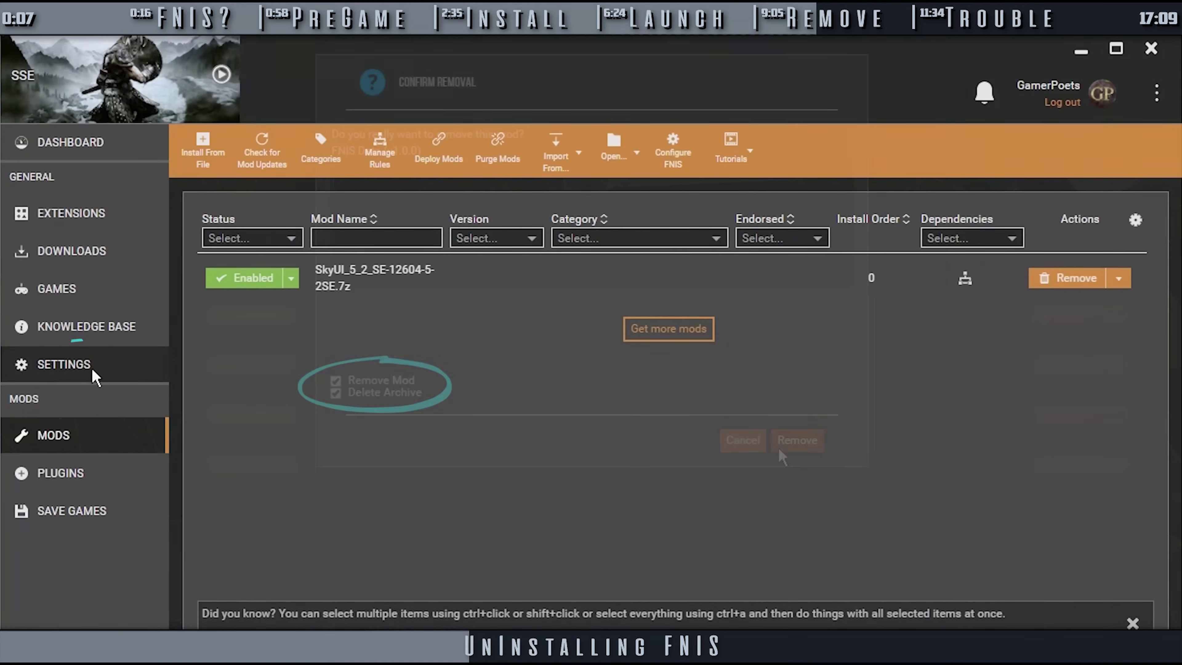
{"action": "left_click", "coordinate": [92, 370]}
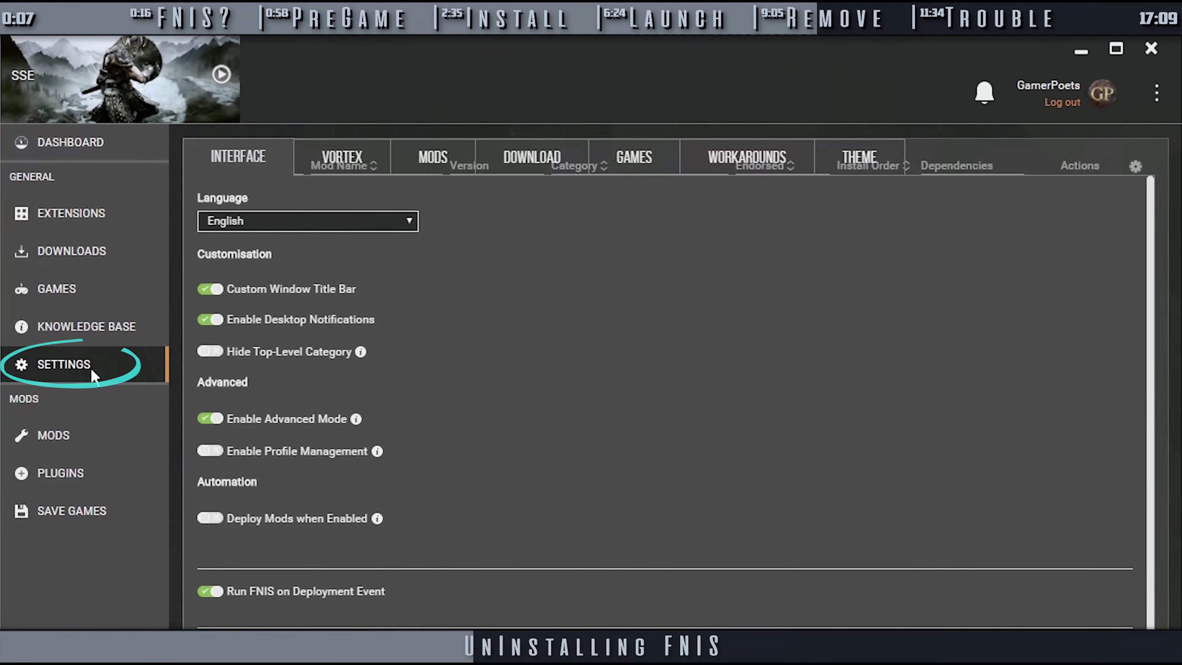
{"action": "left_click", "coordinate": [208, 592]}
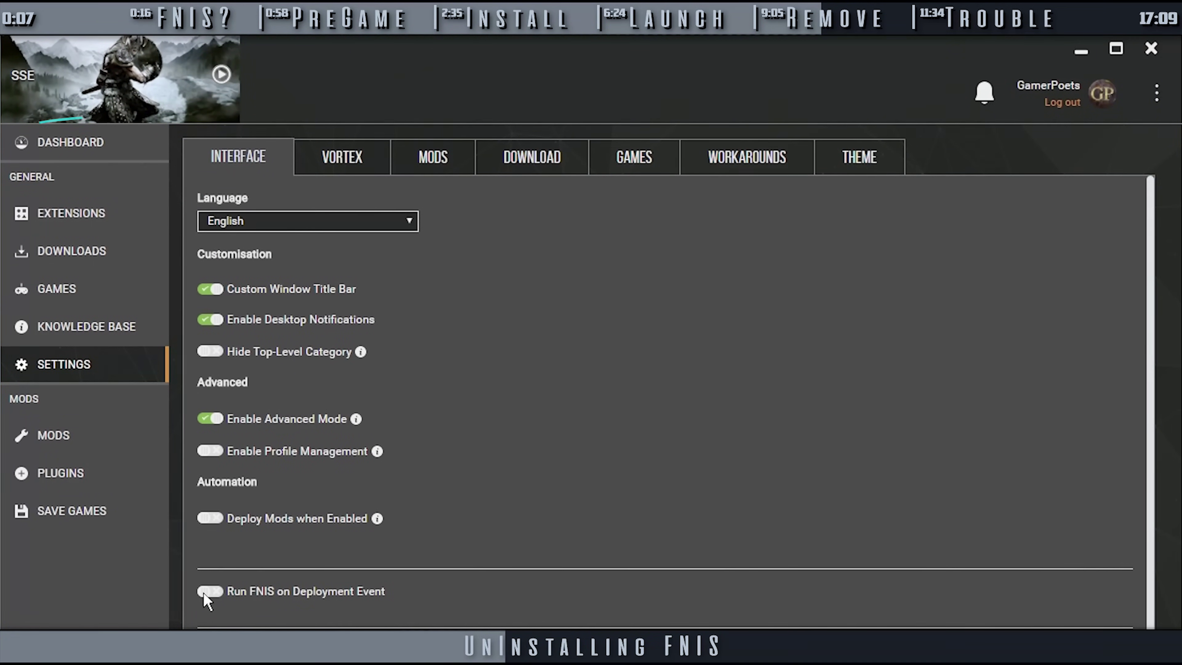
Remove the FNIS tool from the Vortex dashboard
{"action": "left_click", "coordinate": [70, 142]}
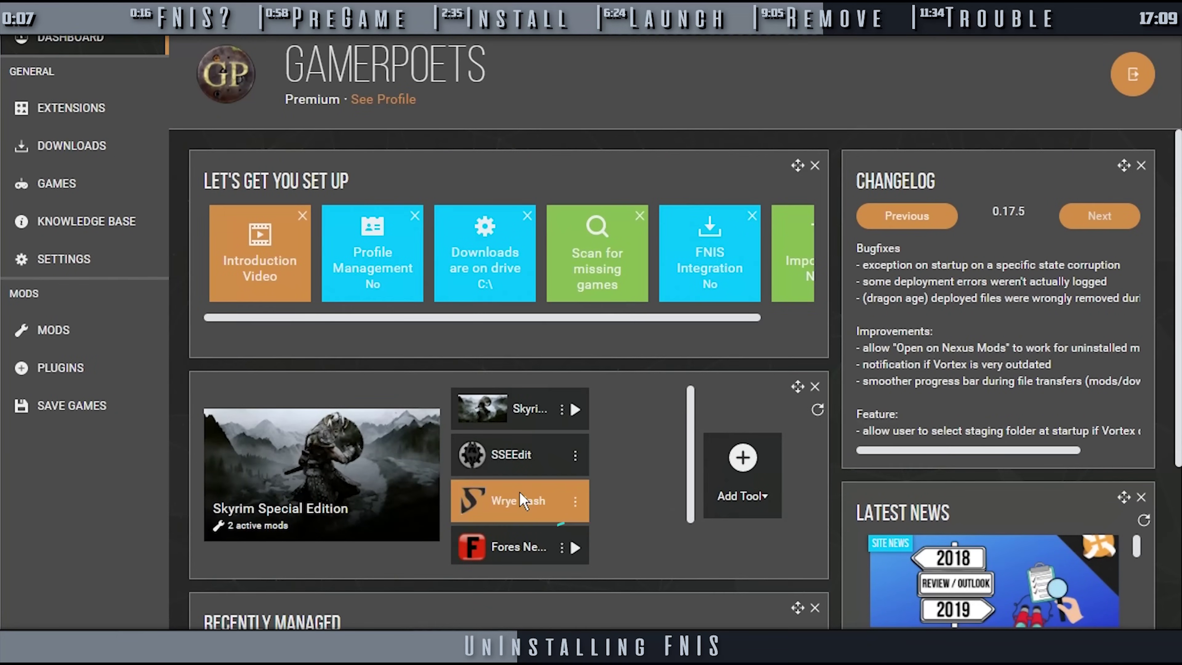
{"action": "left_click", "coordinate": [566, 554]}
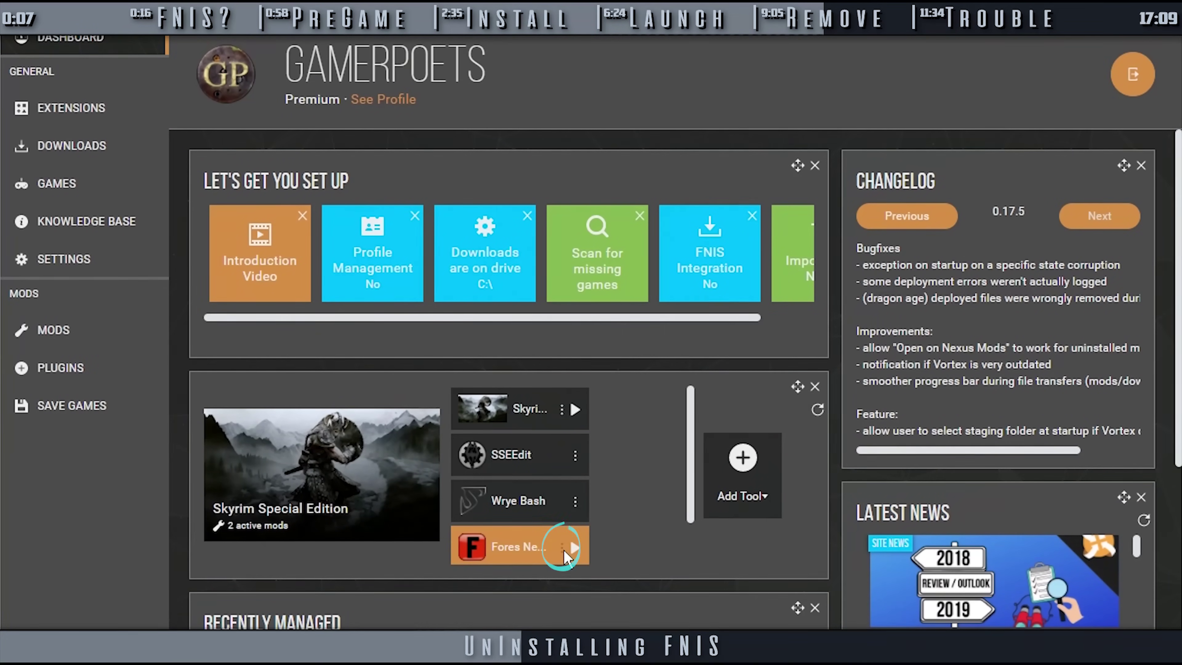
{"action": "left_click", "coordinate": [586, 620]}
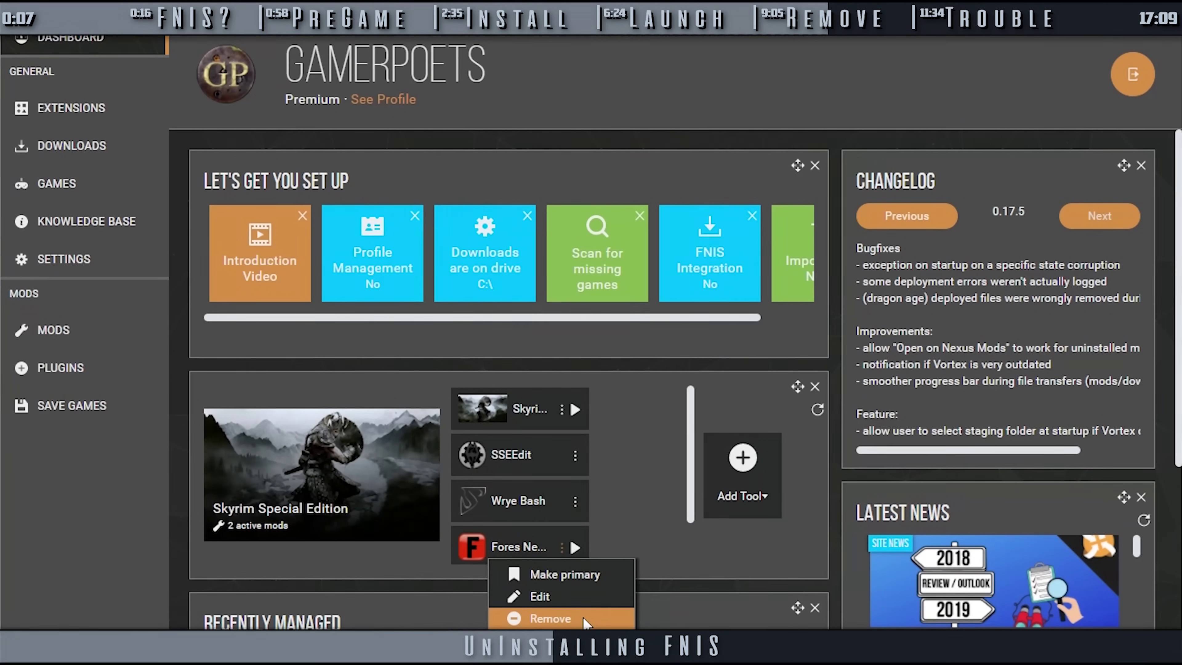
{"action": "left_click", "coordinate": [586, 620]}
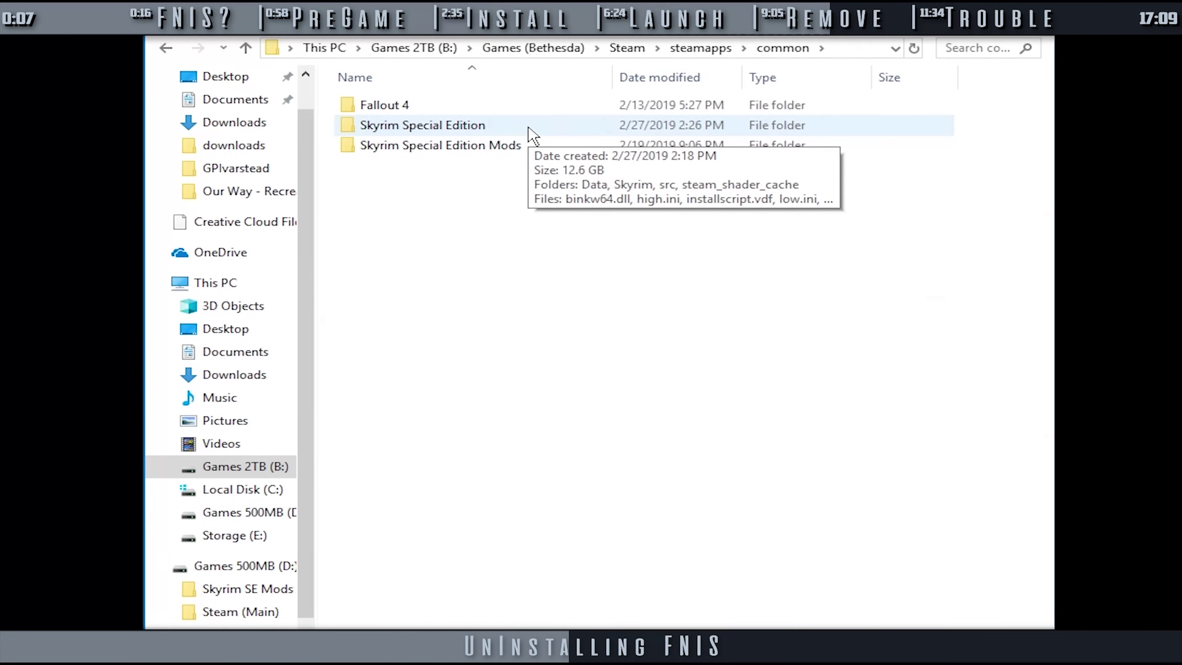
Delete both GenerateFNIS folders from Skyrim Special Edition's Data\tools folder
{"action": "left_click", "coordinate": [533, 136]}
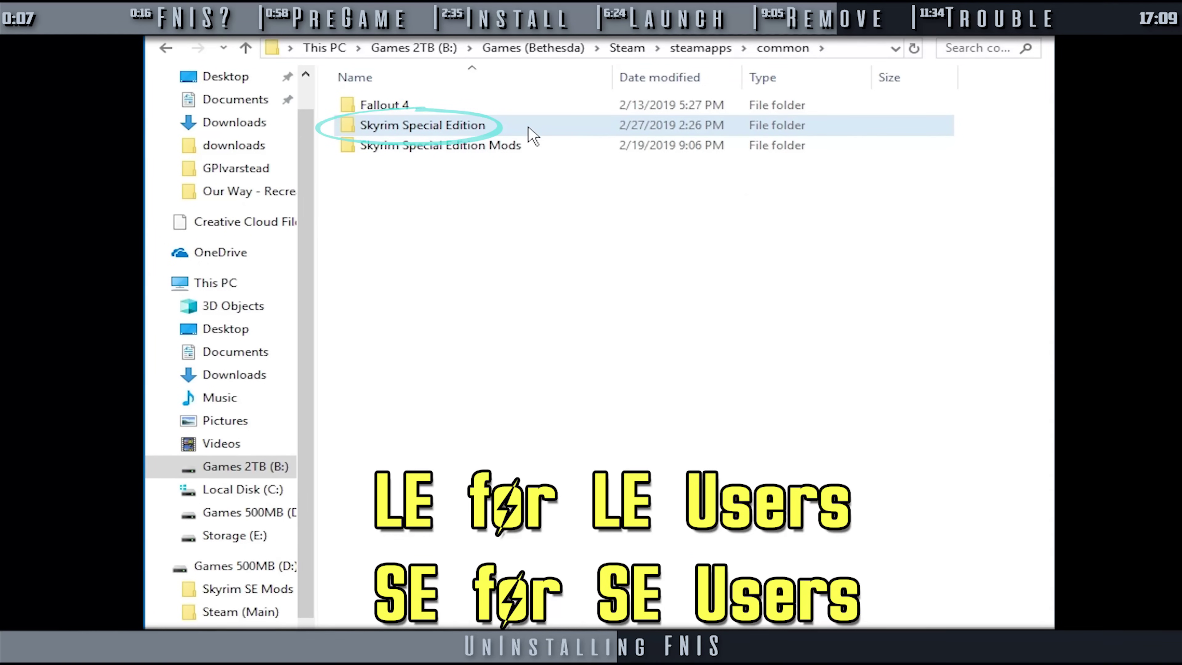
{"action": "double_click", "coordinate": [530, 128]}
{"action": "left_click", "coordinate": [425, 83]}
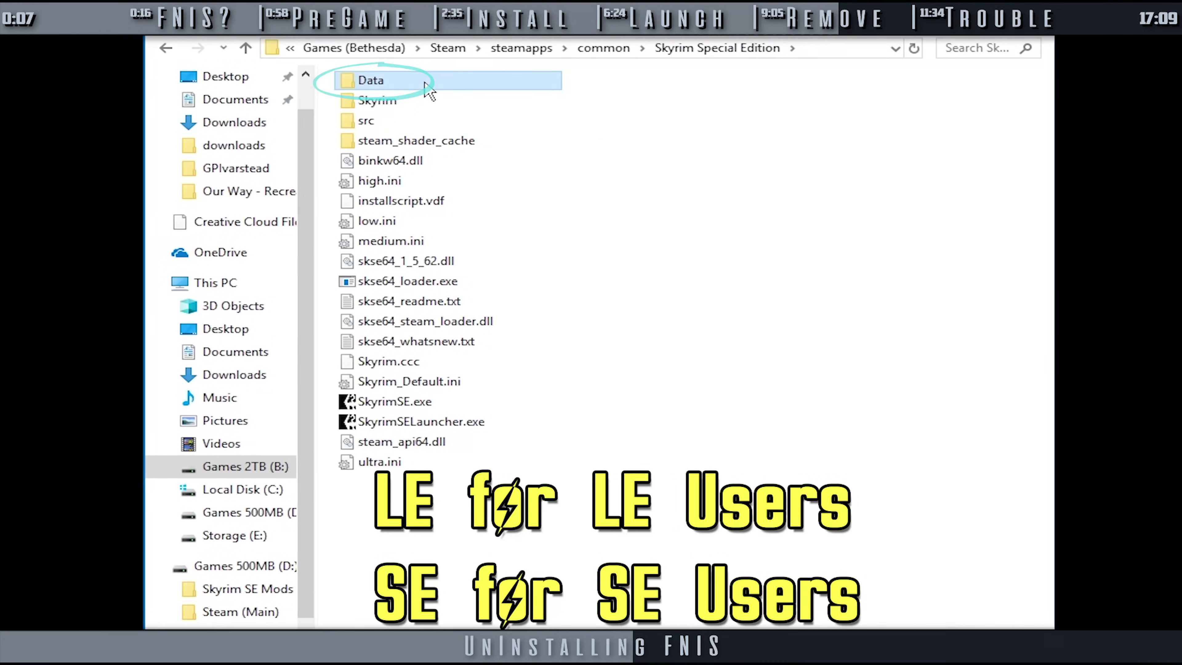
{"action": "double_click", "coordinate": [425, 83]}
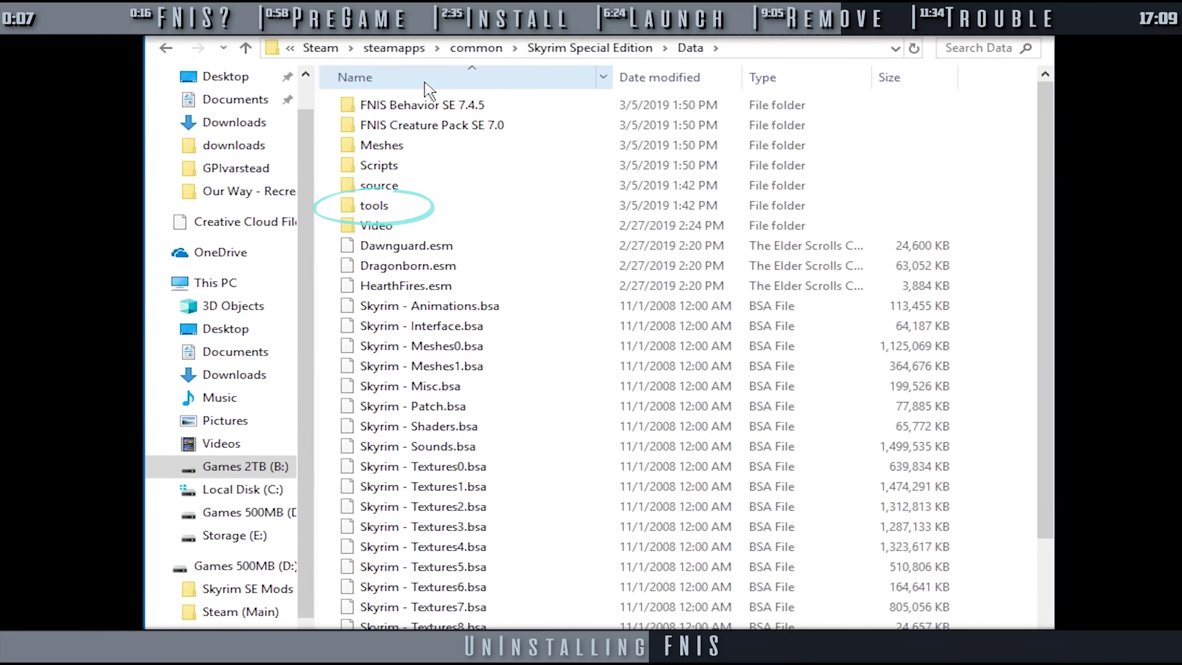
{"action": "double_click", "coordinate": [425, 207]}
{"action": "left_click_drag", "start_coordinate": [549, 93], "coordinate": [556, 123]}
{"action": "right_click", "coordinate": [556, 123]}
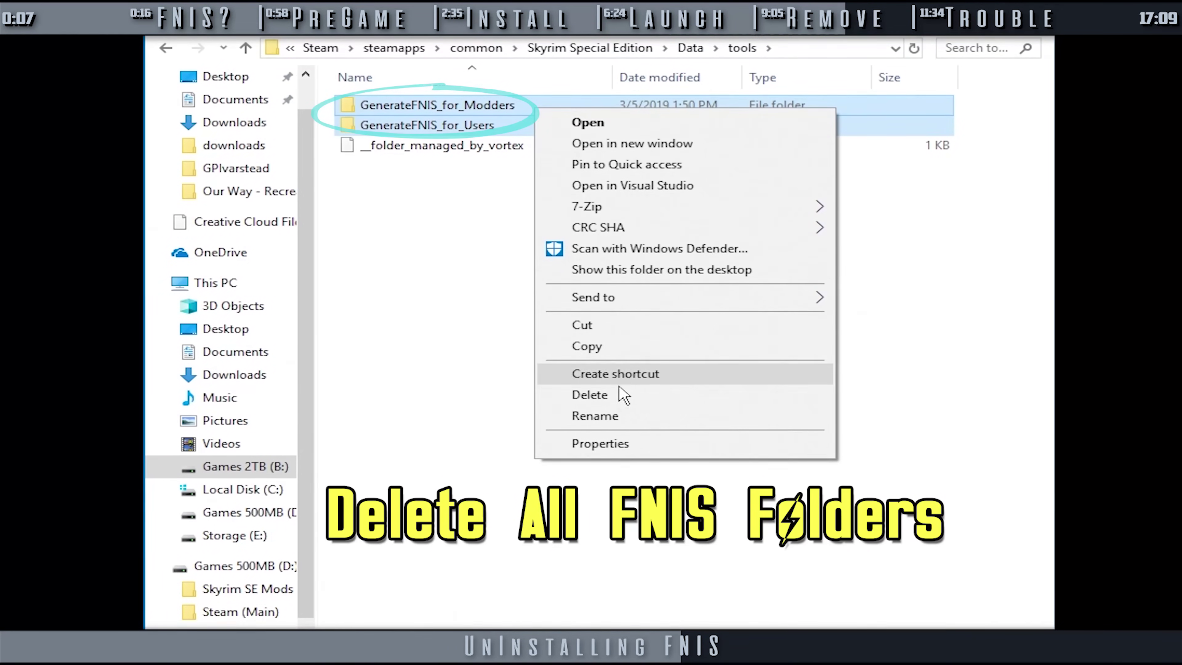
{"action": "left_click", "coordinate": [605, 395]}
Delete animation.hkx from Data\Meshes\actors\character\behaviors
{"action": "left_click", "coordinate": [246, 48]}
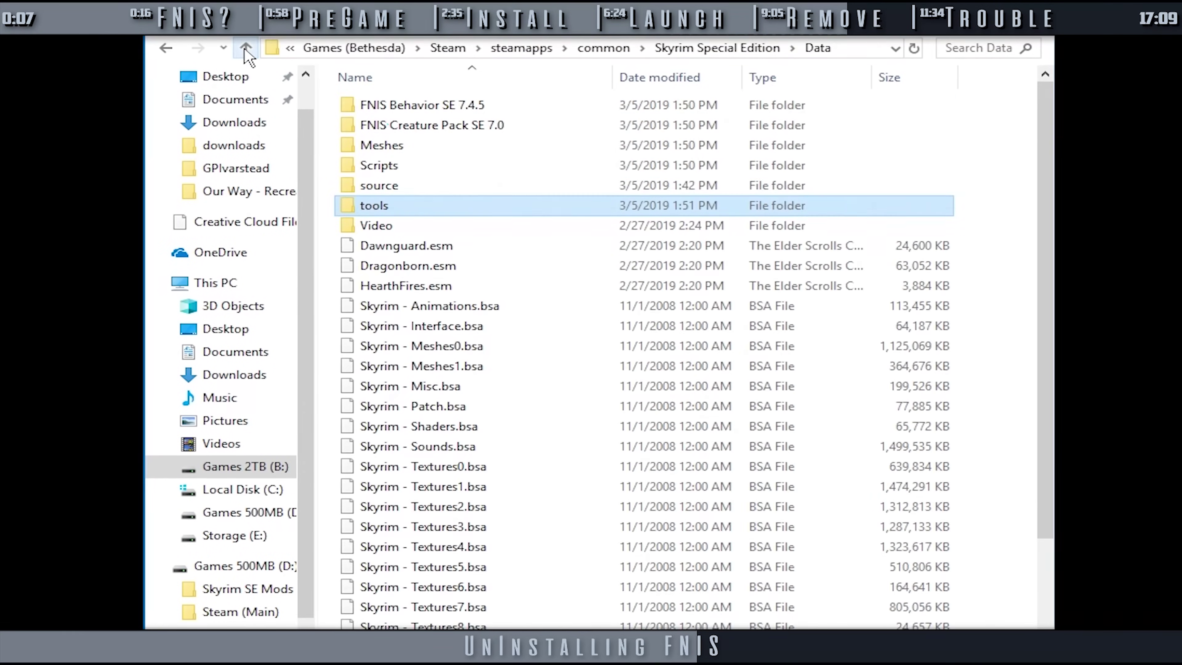
{"action": "double_click", "coordinate": [466, 148]}
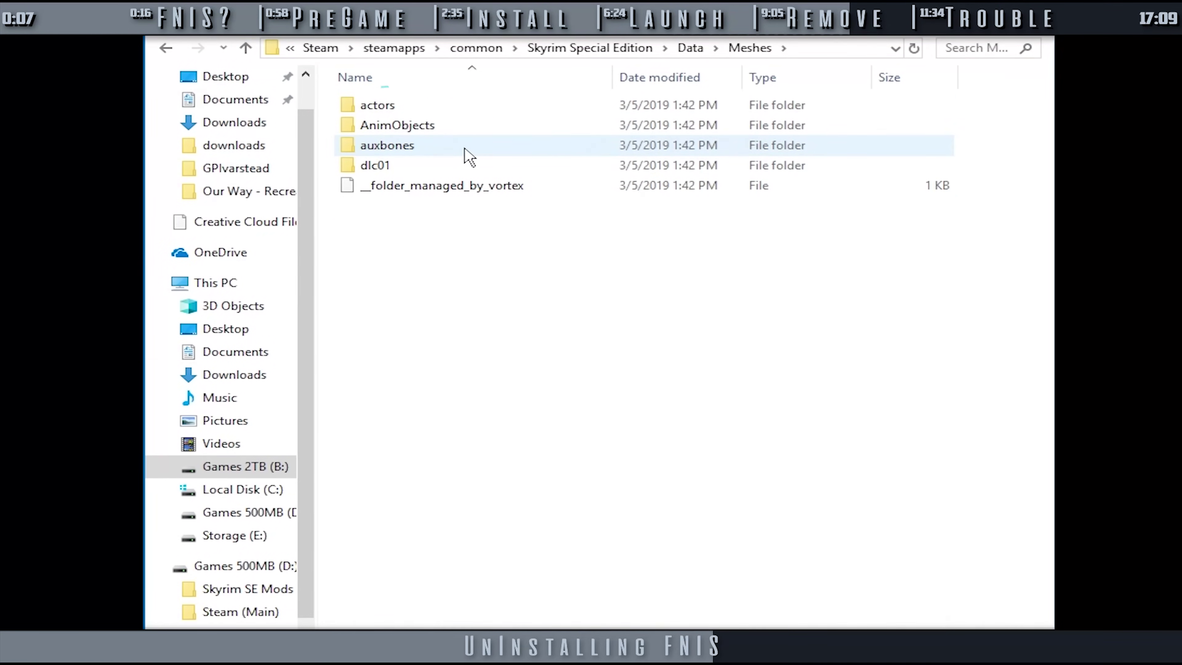
{"action": "double_click", "coordinate": [475, 106]}
{"action": "double_click", "coordinate": [479, 225]}
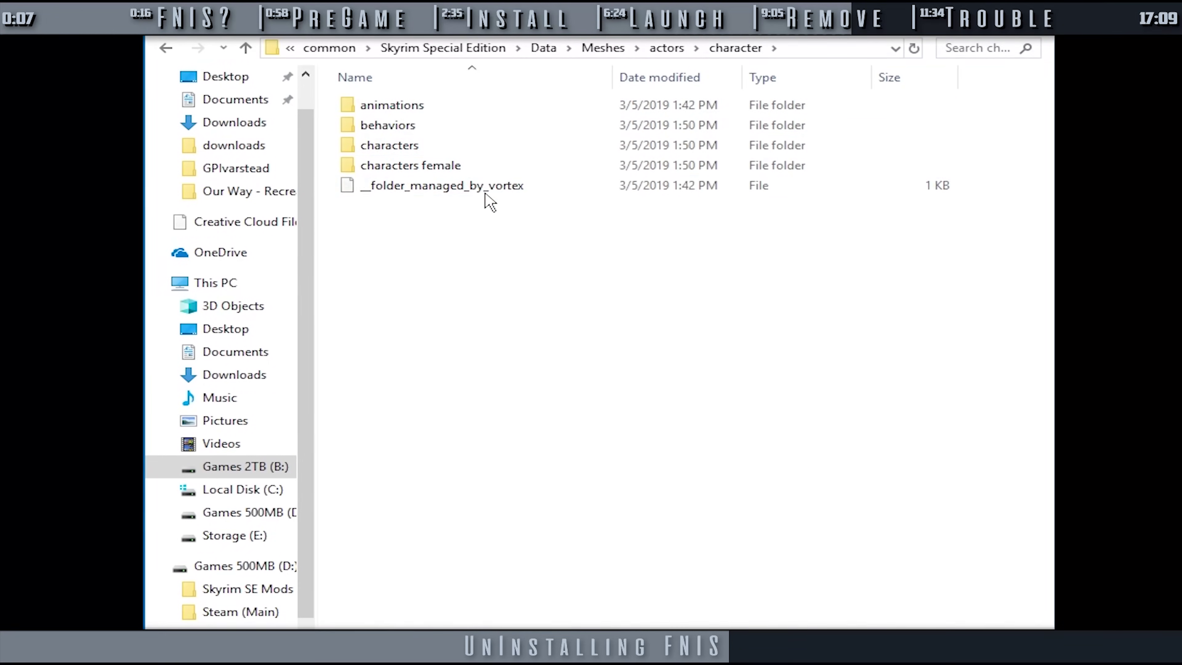
{"action": "double_click", "coordinate": [484, 130]}
{"action": "right_click", "coordinate": [461, 106]}
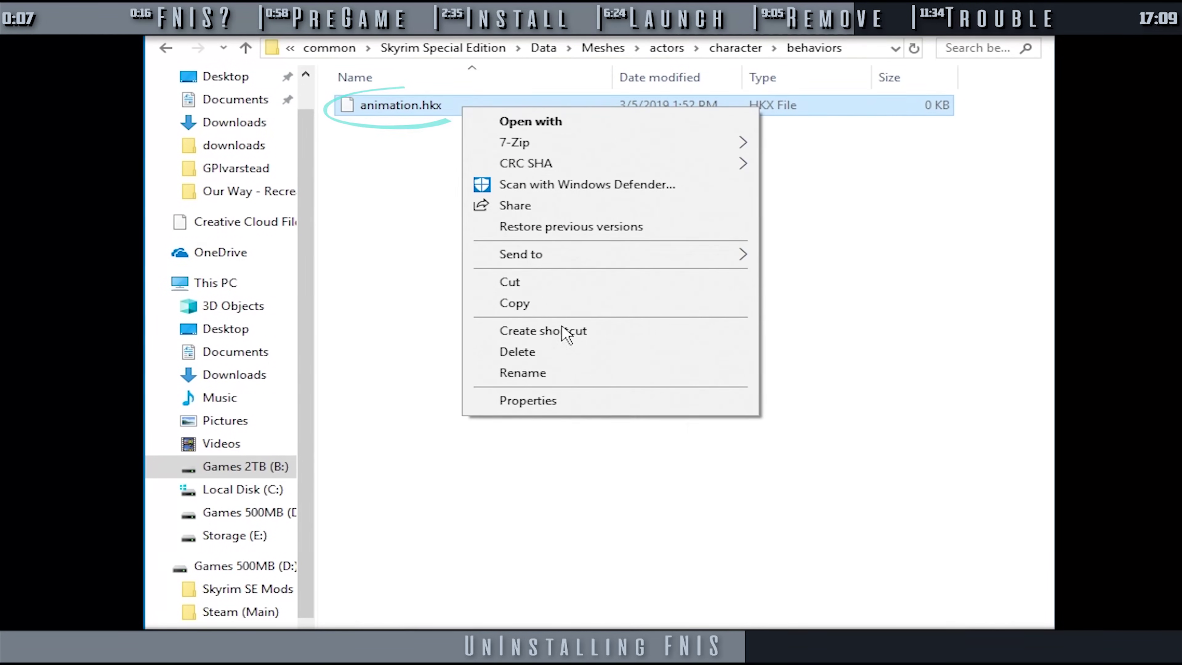
{"action": "left_click", "coordinate": [575, 357]}
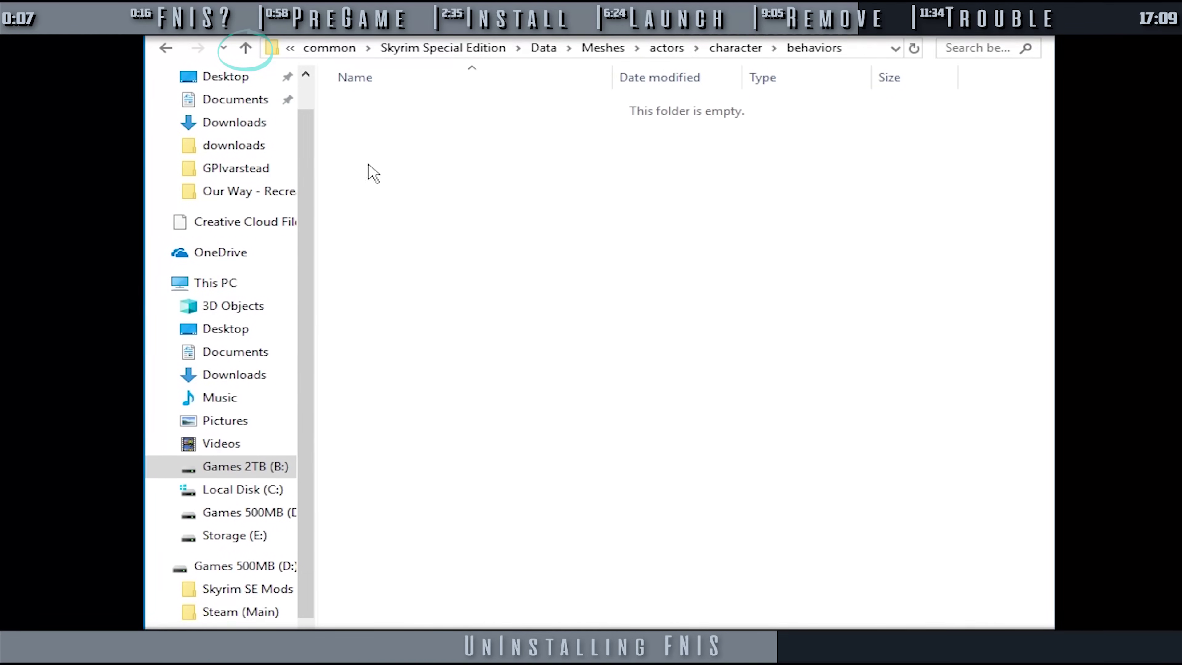
Delete defaultremale.hkx from the characters female folder
{"action": "left_click", "coordinate": [245, 48]}
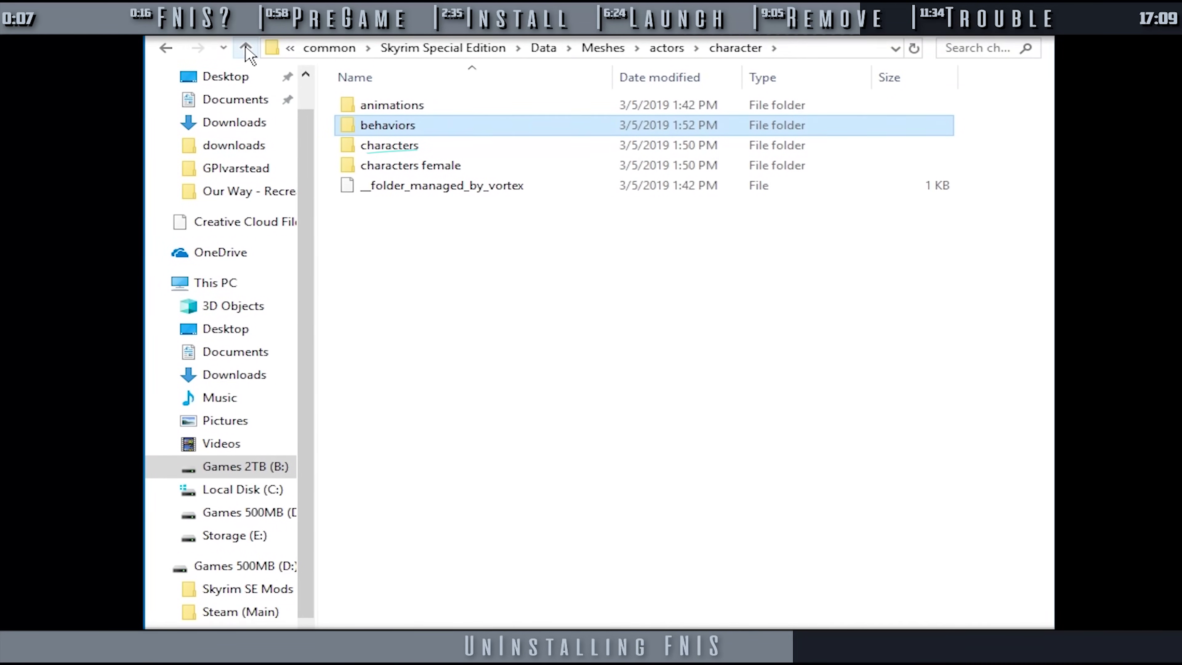
{"action": "double_click", "coordinate": [545, 172]}
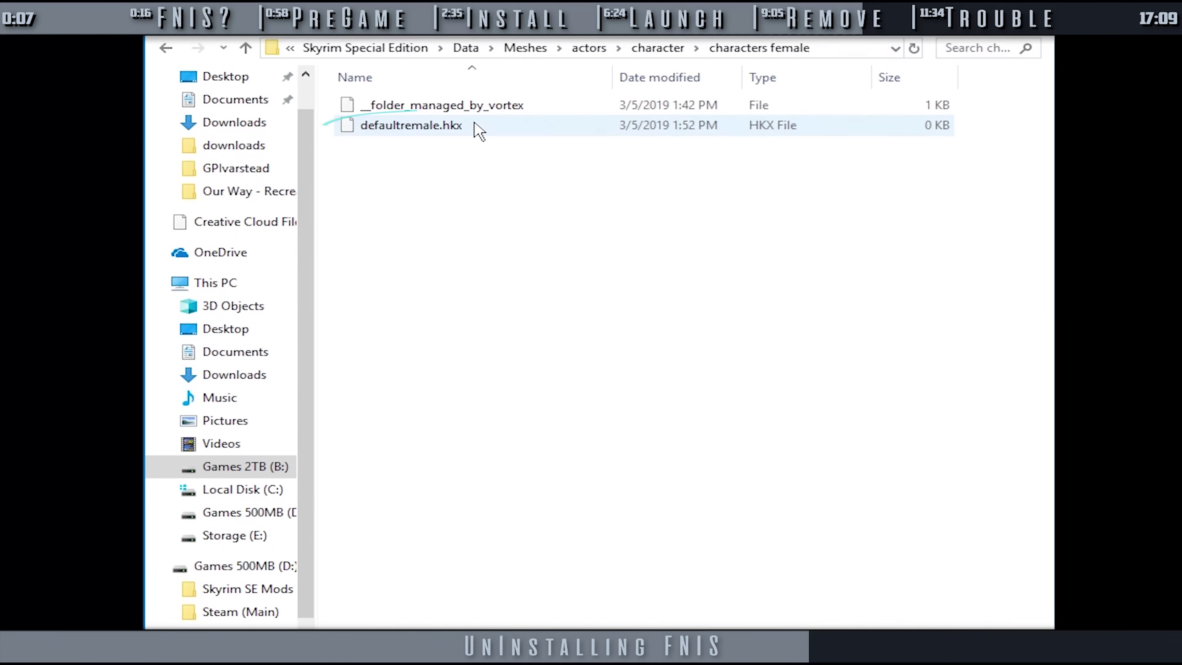
{"action": "right_click", "coordinate": [487, 128]}
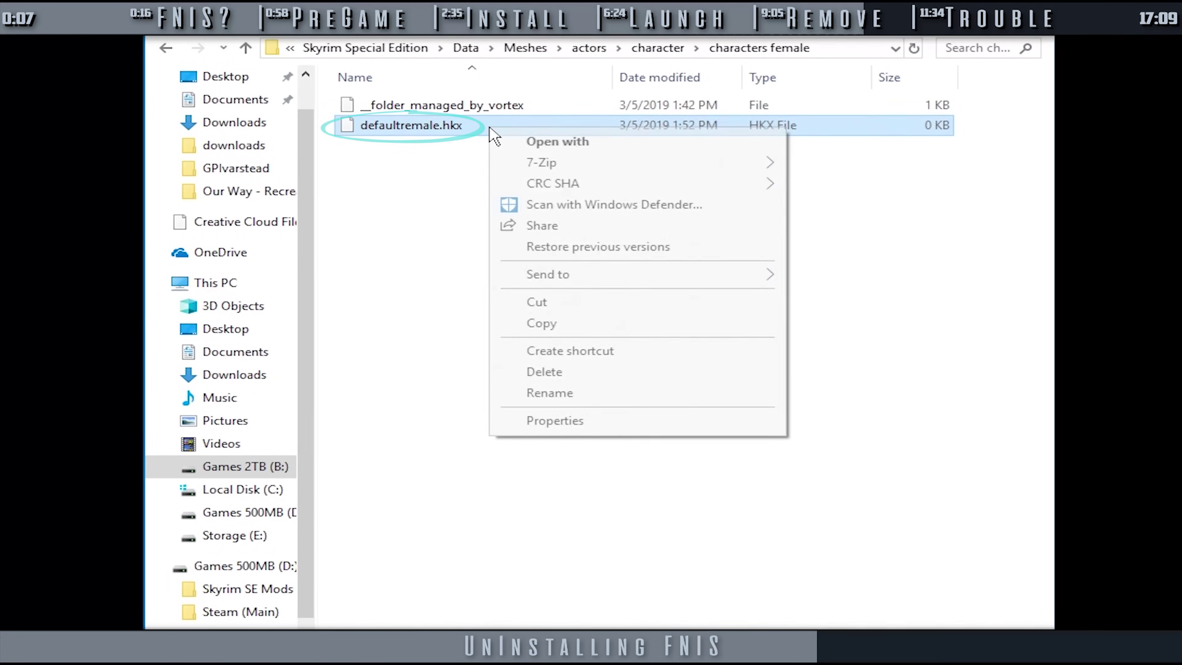
{"action": "left_click", "coordinate": [586, 373]}
Delete animationdatasinglefile.txt and animationsetdatasinglefile.txt from Meshes, then return to Data
{"action": "left_click", "coordinate": [246, 47]}
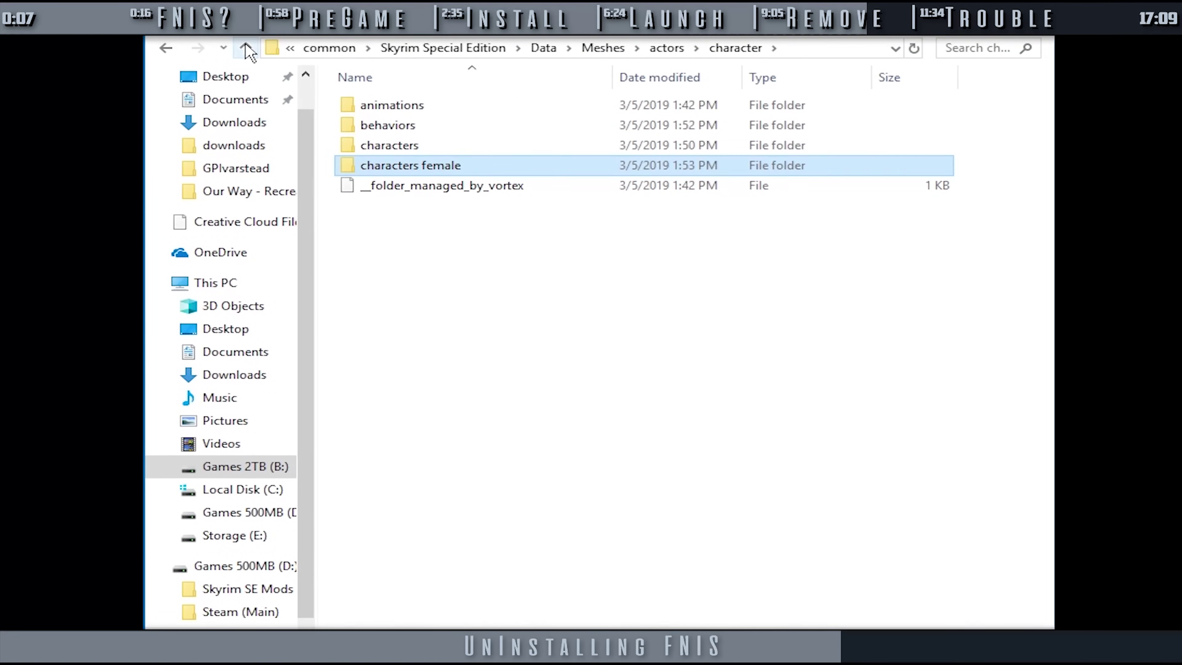
{"action": "left_click", "coordinate": [245, 47]}
{"action": "left_click", "coordinate": [246, 48]}
{"action": "left_click", "coordinate": [549, 205]}
{"action": "left_click", "coordinate": [558, 229], "text": "shift"}
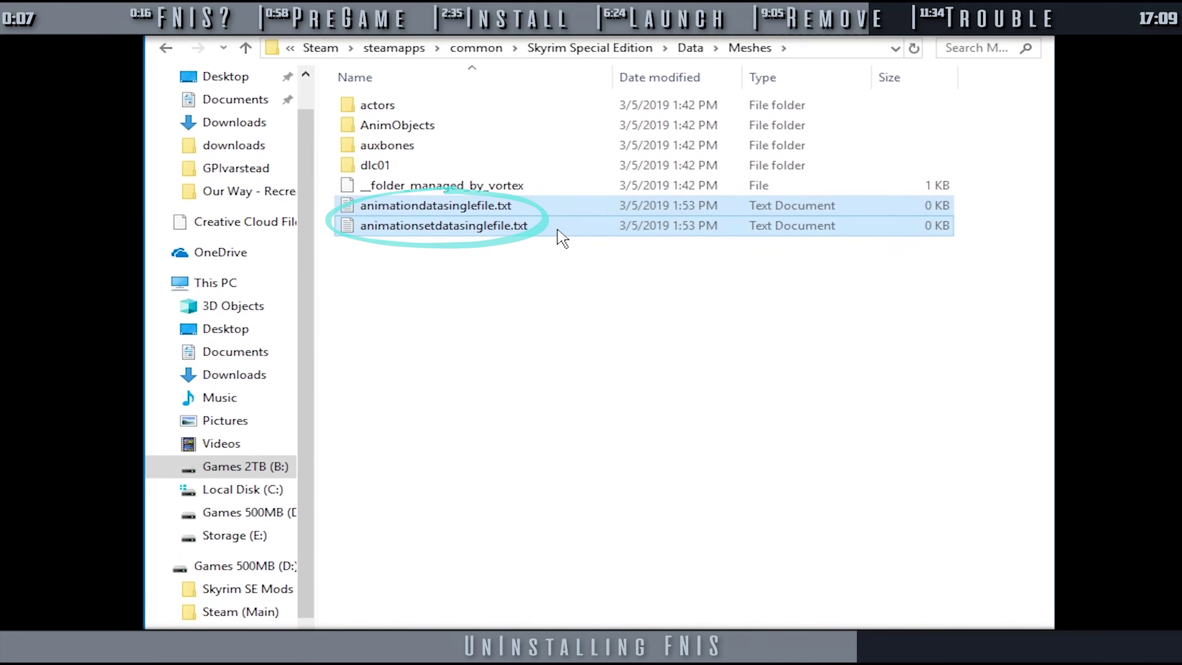
{"action": "right_click", "coordinate": [557, 229]}
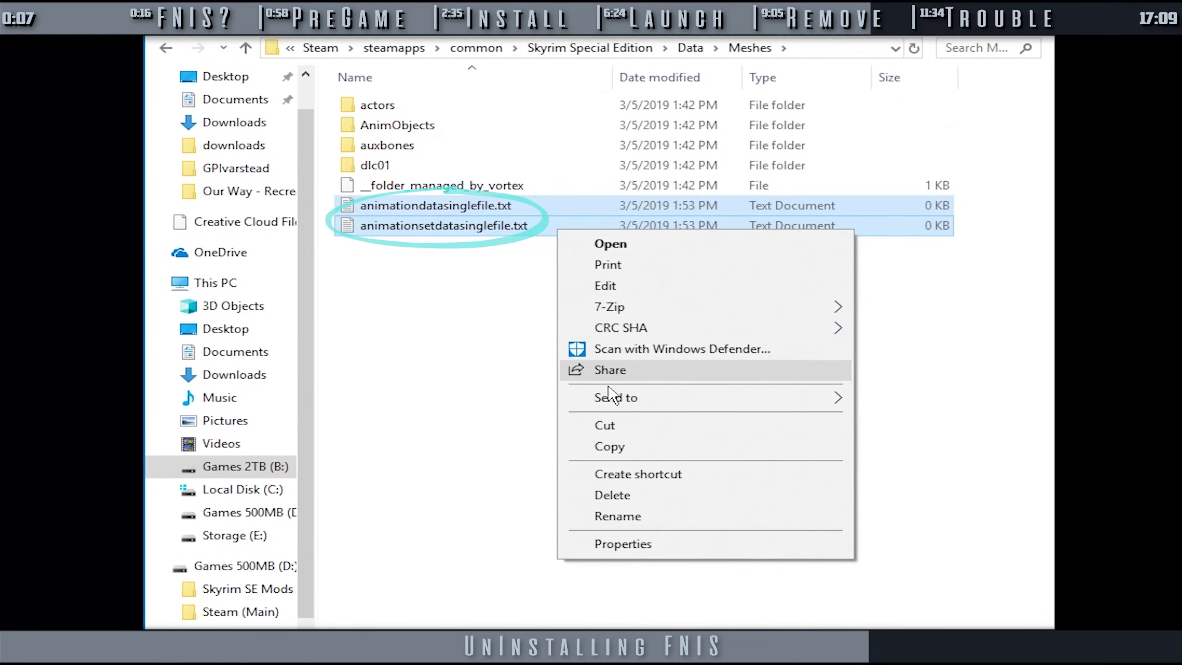
{"action": "left_click", "coordinate": [637, 497]}
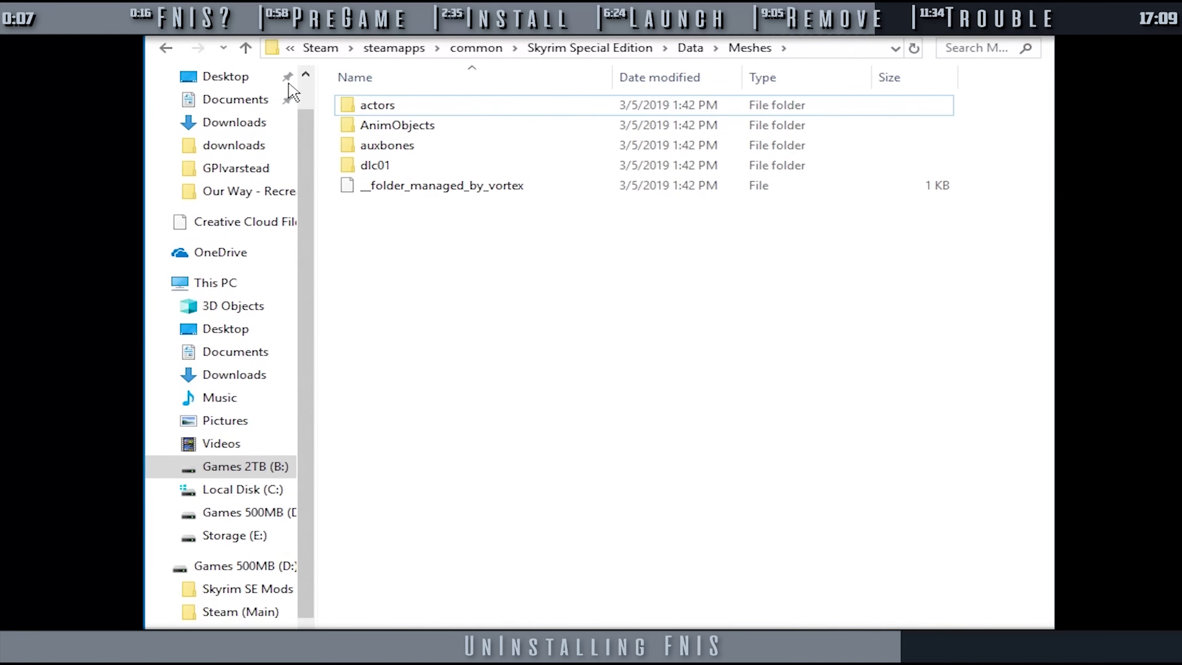
{"action": "left_click", "coordinate": [247, 49]}
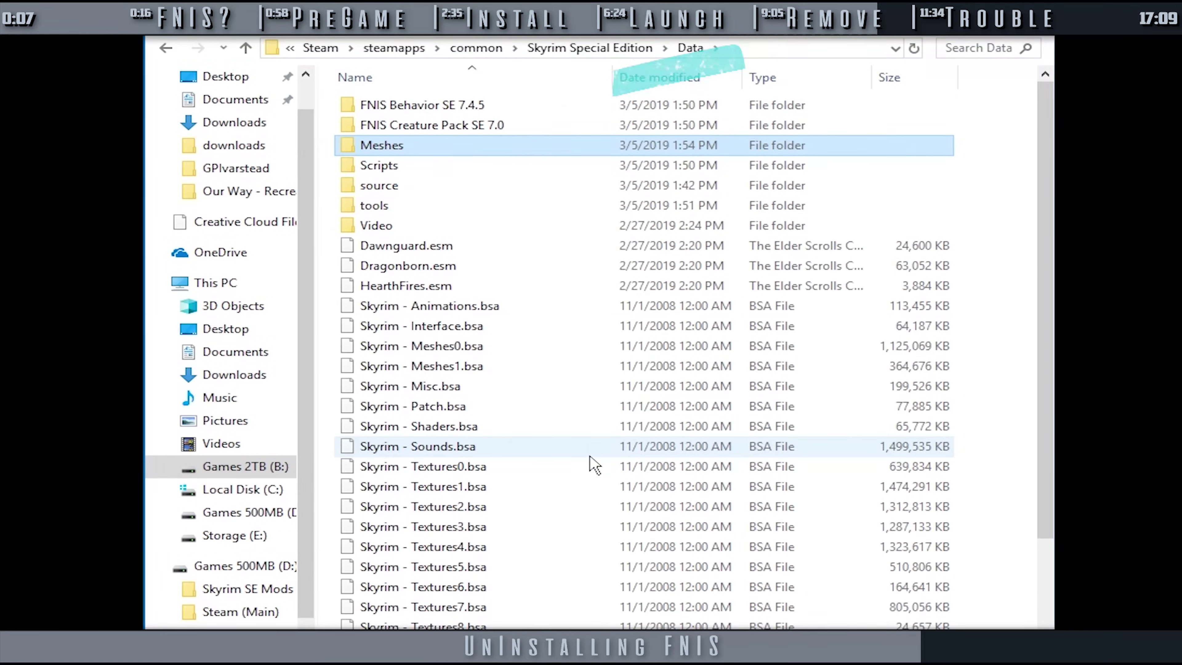
{"action": "scroll", "coordinate": [594, 462], "scroll_direction": "down", "scroll_amount": 2}
{"action": "scroll", "coordinate": [594, 462], "scroll_direction": "up", "scroll_amount": 2}
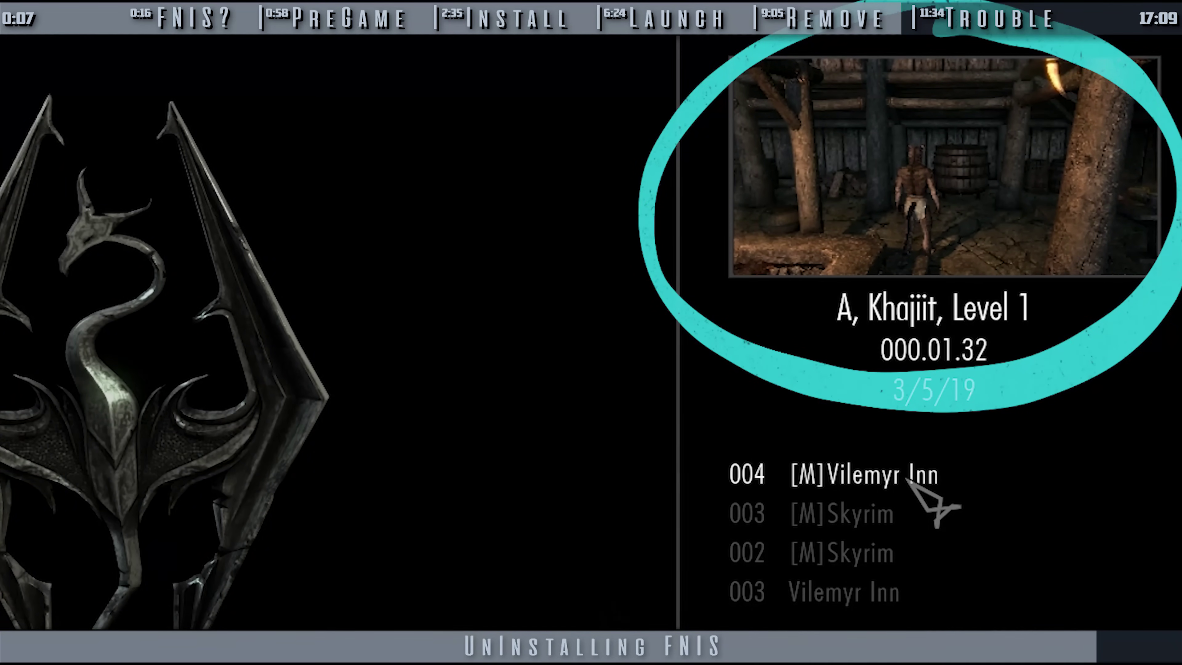
Load the Vilemyr Inn save despite missing content, then bring up the system menu
{"action": "left_click", "coordinate": [907, 479]}
{"action": "left_click", "coordinate": [343, 520]}
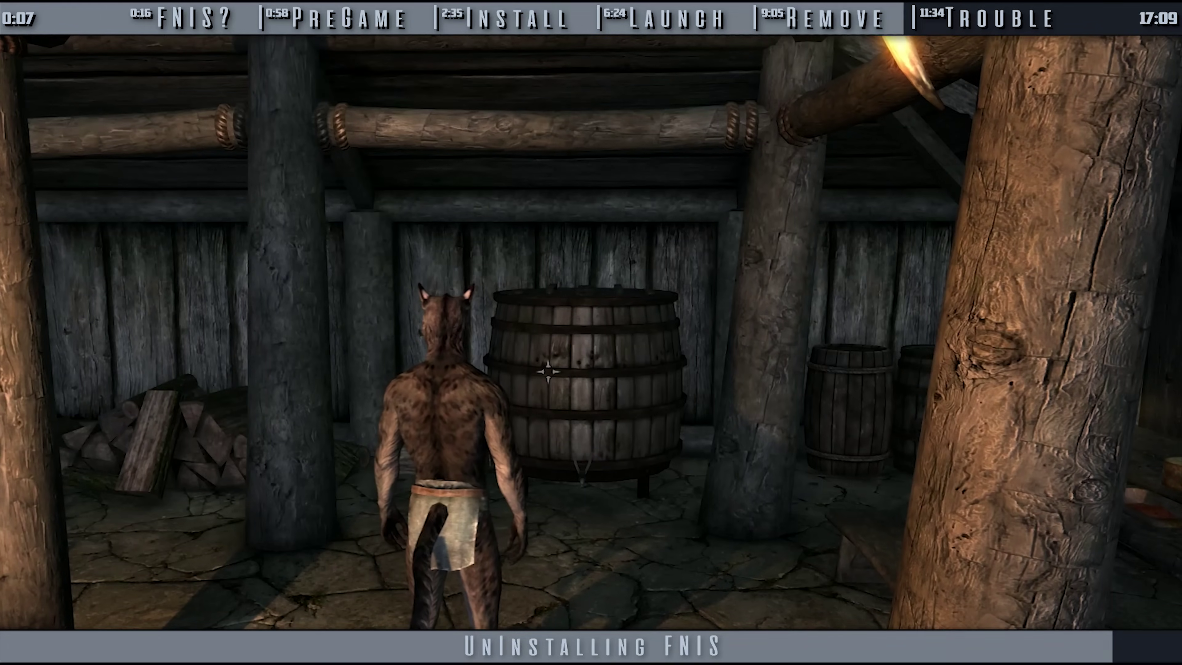
{"action": "key", "text": "Escape"}
{"action": "left_click", "coordinate": [267, 407]}
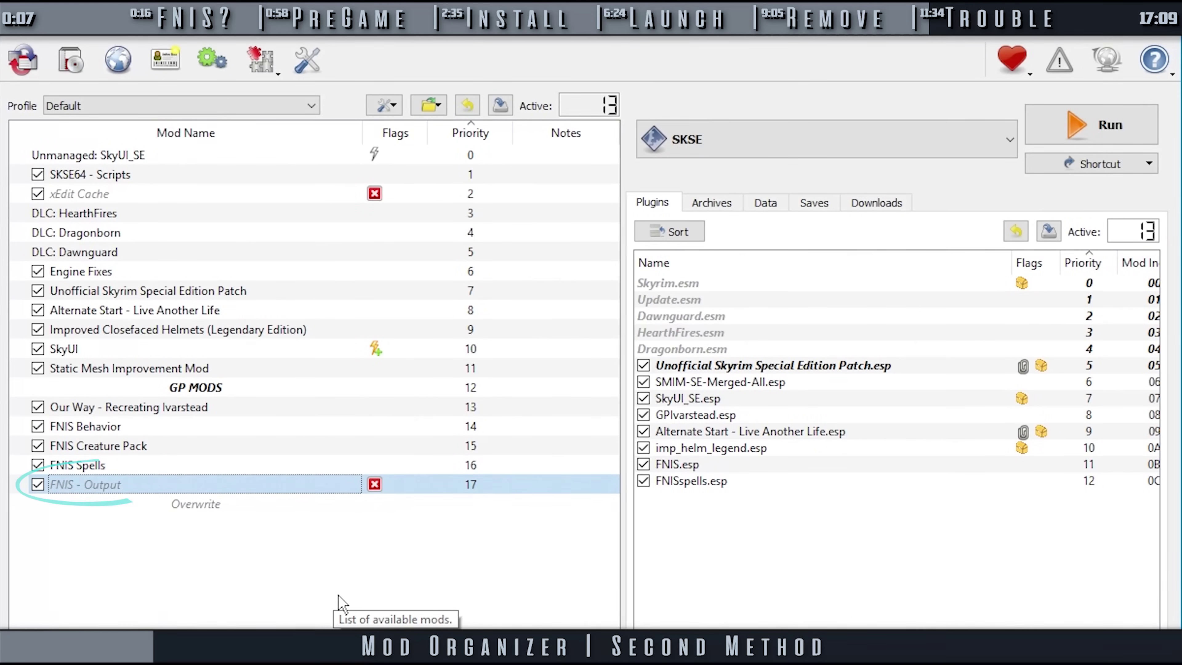
Delete meta.ini from the FNIS - Output mod folder, then start a new empty mod
{"action": "mouse_move", "coordinate": [181, 488]}
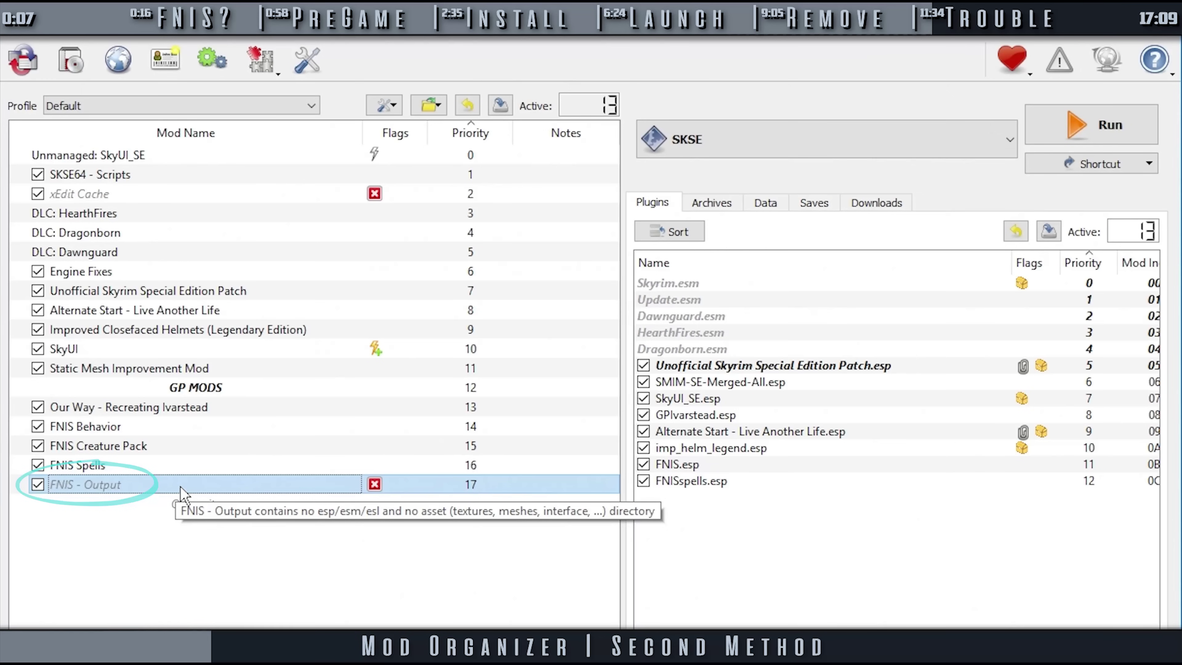
{"action": "right_click", "coordinate": [181, 489]}
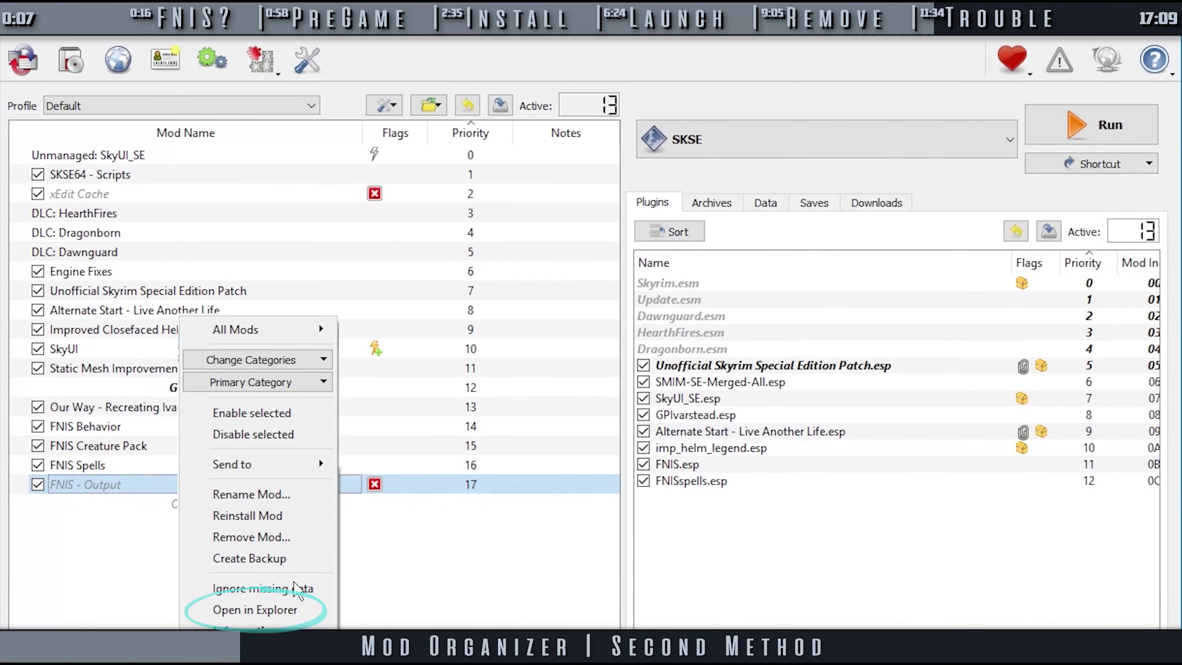
{"action": "left_click", "coordinate": [311, 613]}
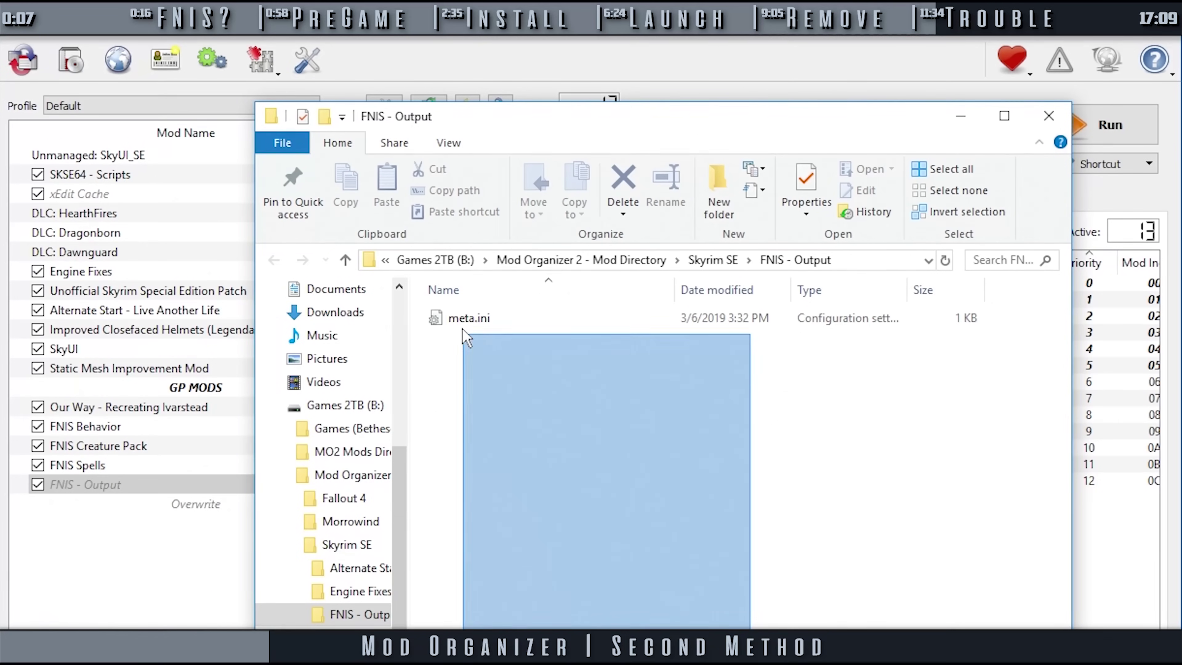
{"action": "key", "text": "Delete"}
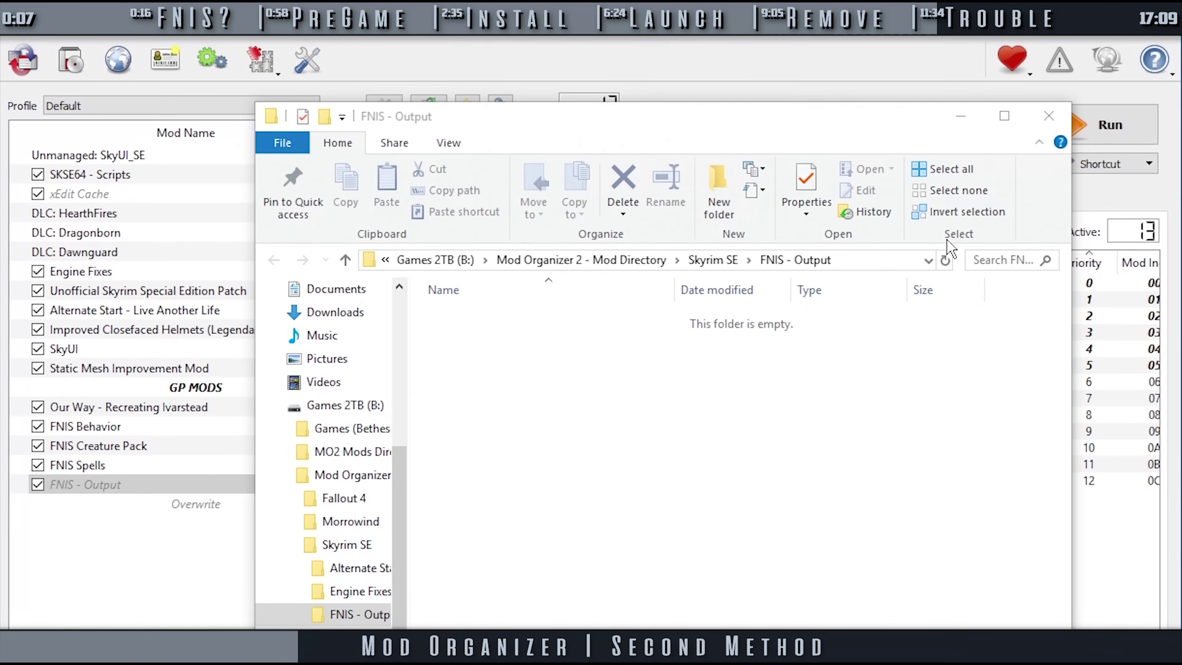
{"action": "left_click", "coordinate": [1049, 116]}
{"action": "right_click", "coordinate": [183, 529]}
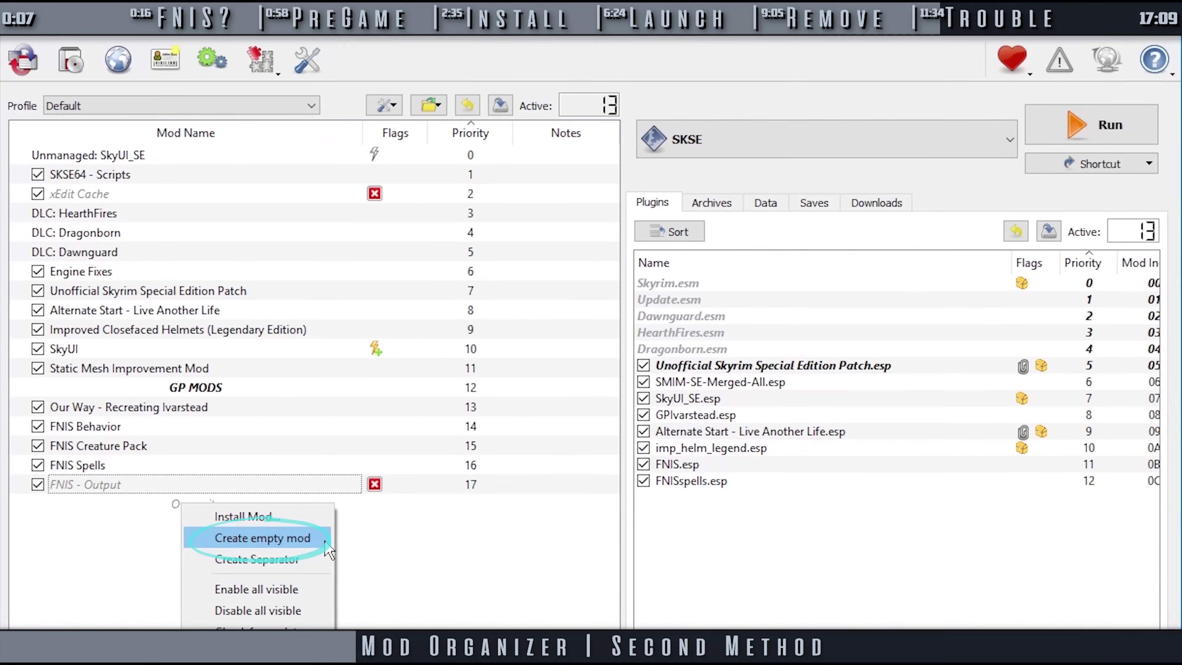
{"action": "left_click", "coordinate": [298, 537]}
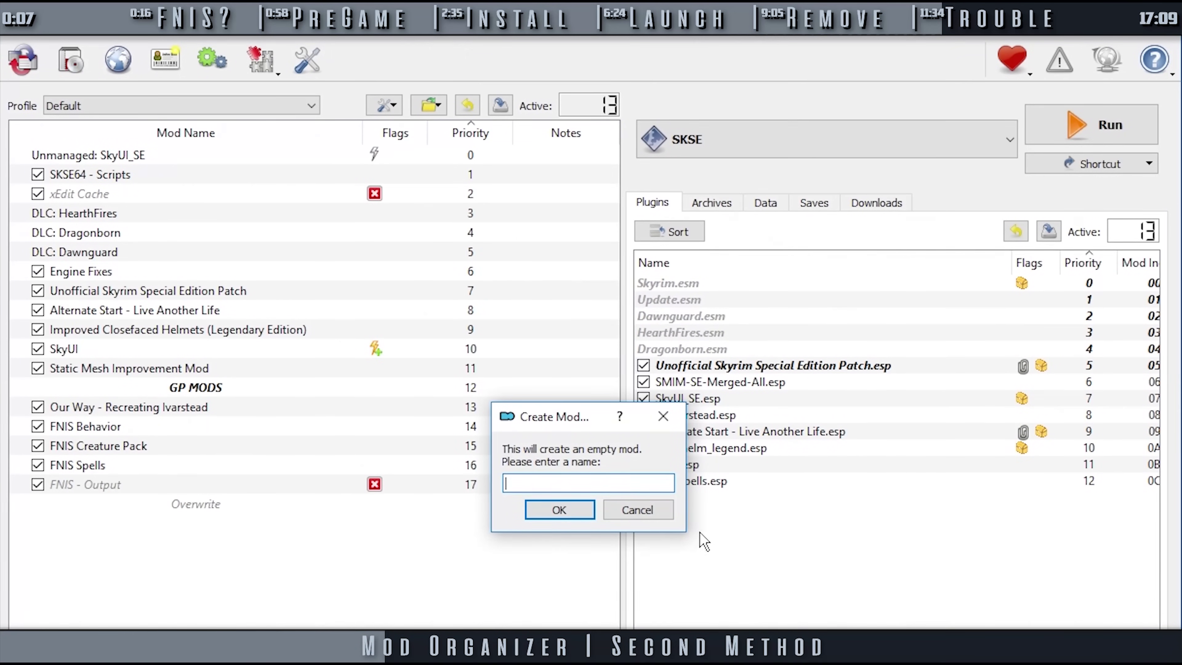
Cancel the empty mod and set the FNIS Integration Tool plugin's output-to-mod to True
{"action": "left_click", "coordinate": [614, 510]}
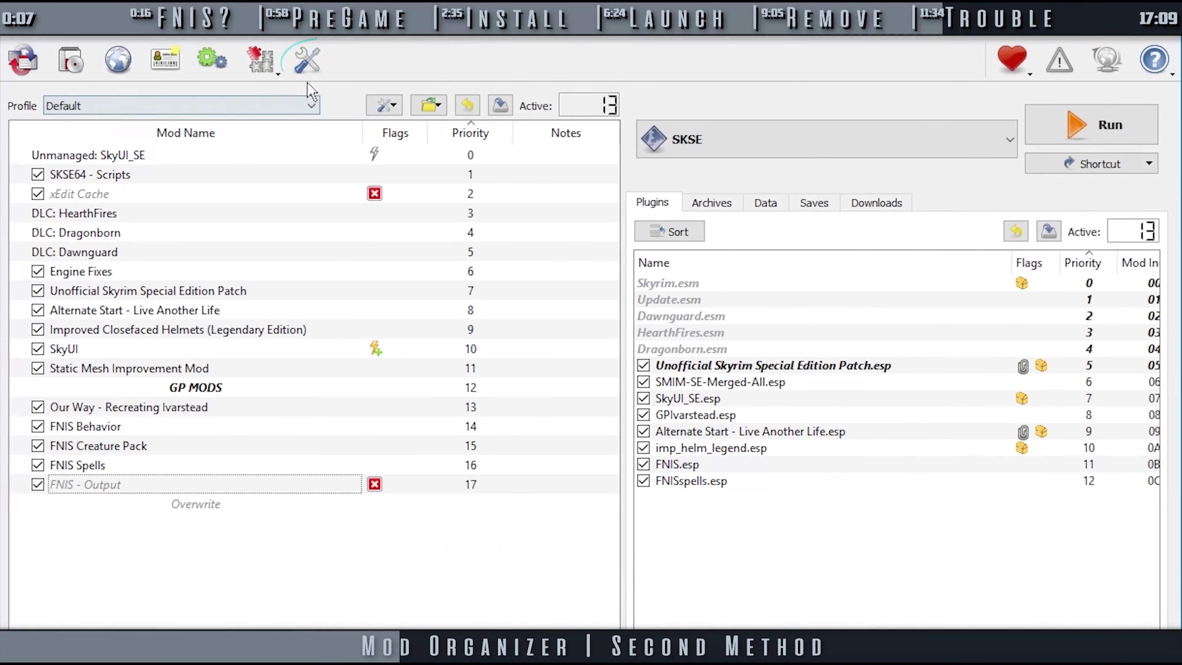
{"action": "left_click", "coordinate": [308, 63]}
{"action": "left_click", "coordinate": [535, 91]}
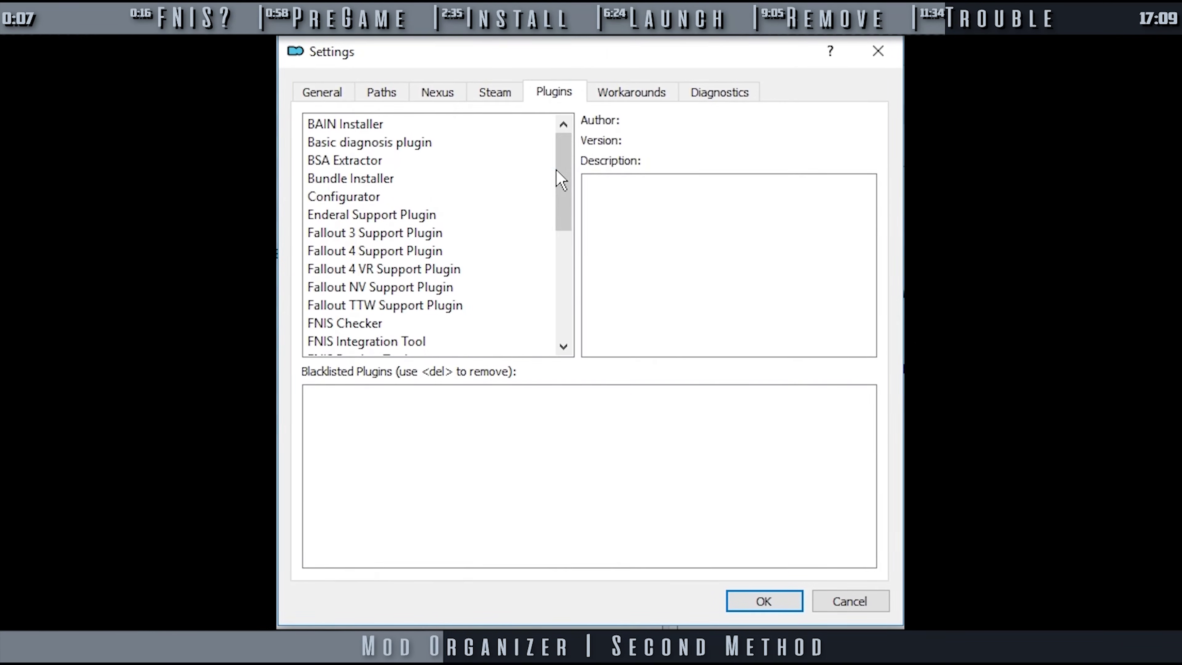
{"action": "left_click_drag", "start_coordinate": [571, 185], "coordinate": [570, 206]}
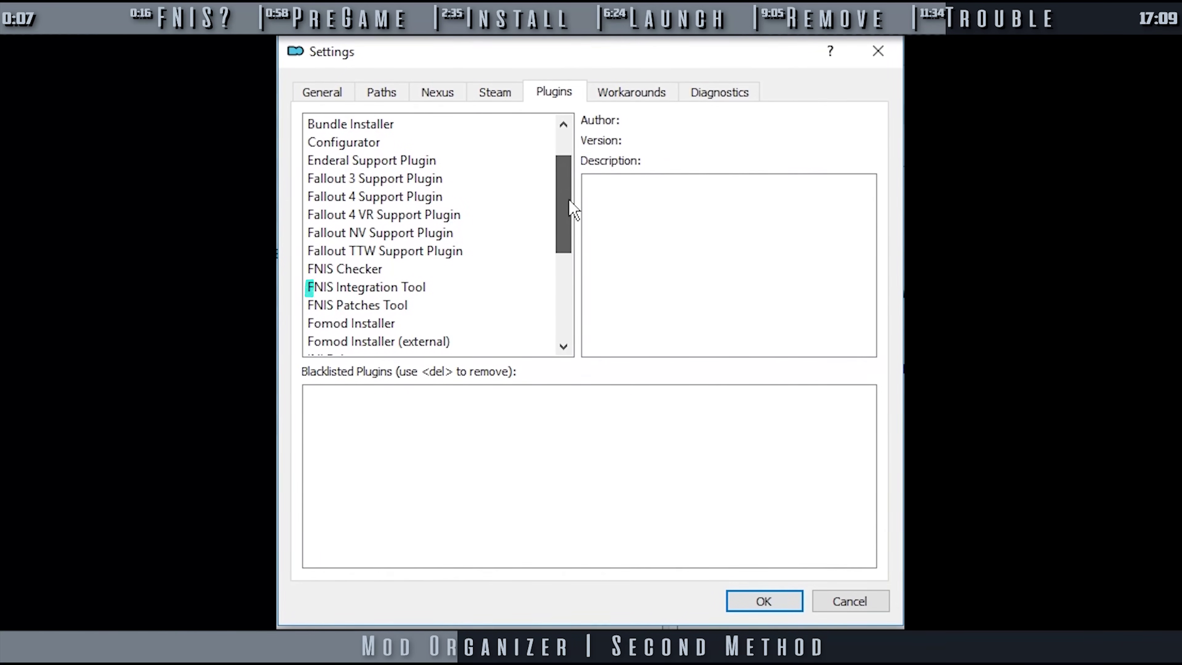
{"action": "left_click", "coordinate": [443, 292]}
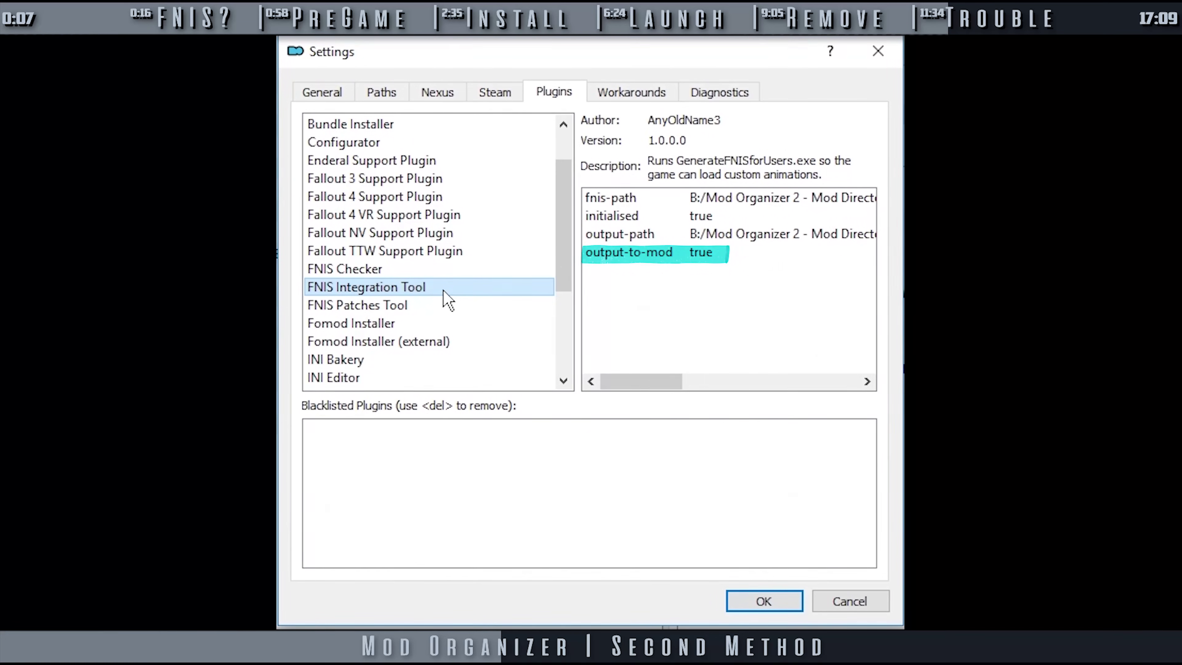
{"action": "double_click", "coordinate": [725, 257]}
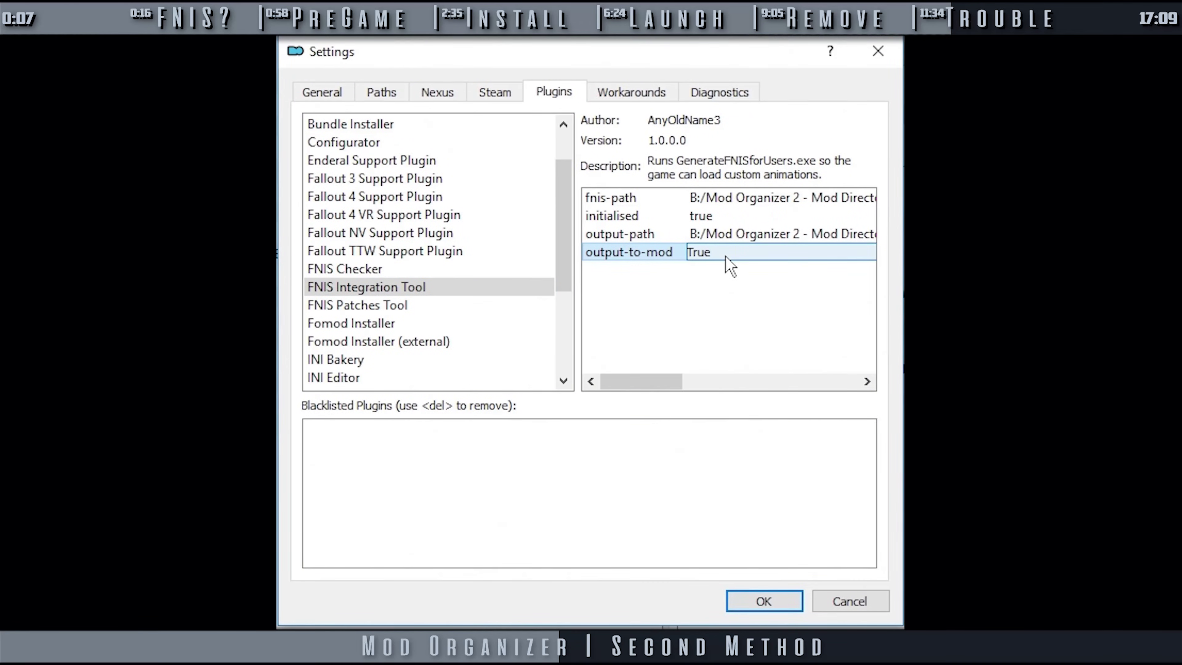
{"action": "left_click", "coordinate": [727, 257]}
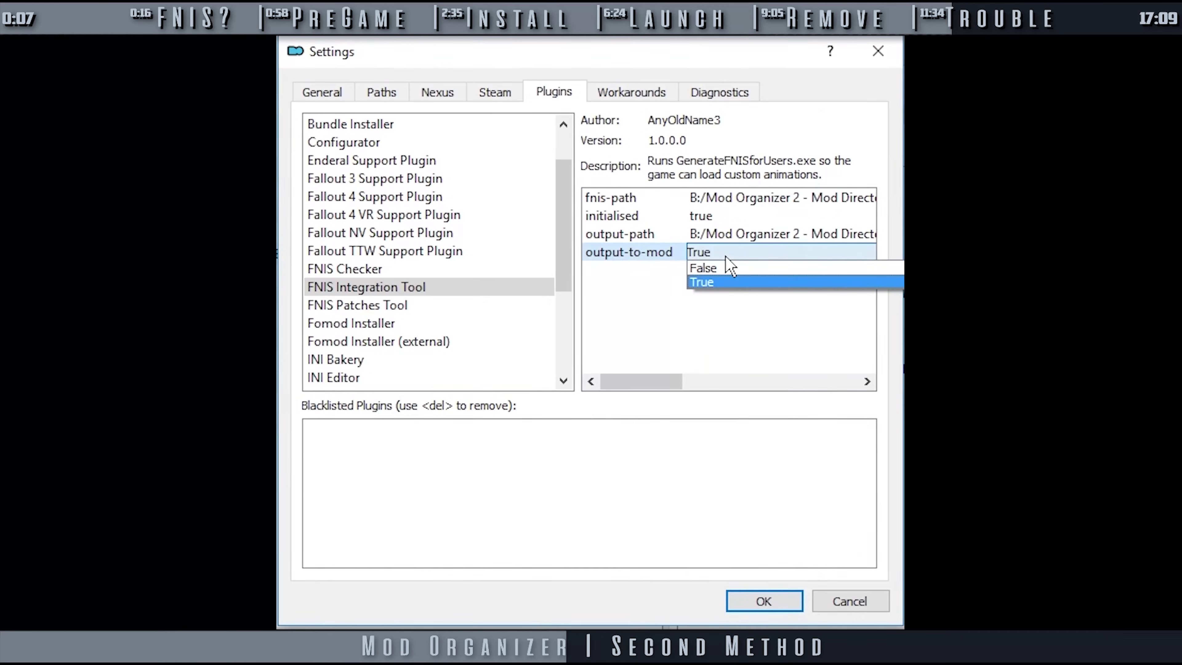
{"action": "left_click", "coordinate": [724, 283]}
Enable and save the GENDER Specific Animations and SKELETON Arm Fix FNIS patches
{"action": "key", "text": "Return"}
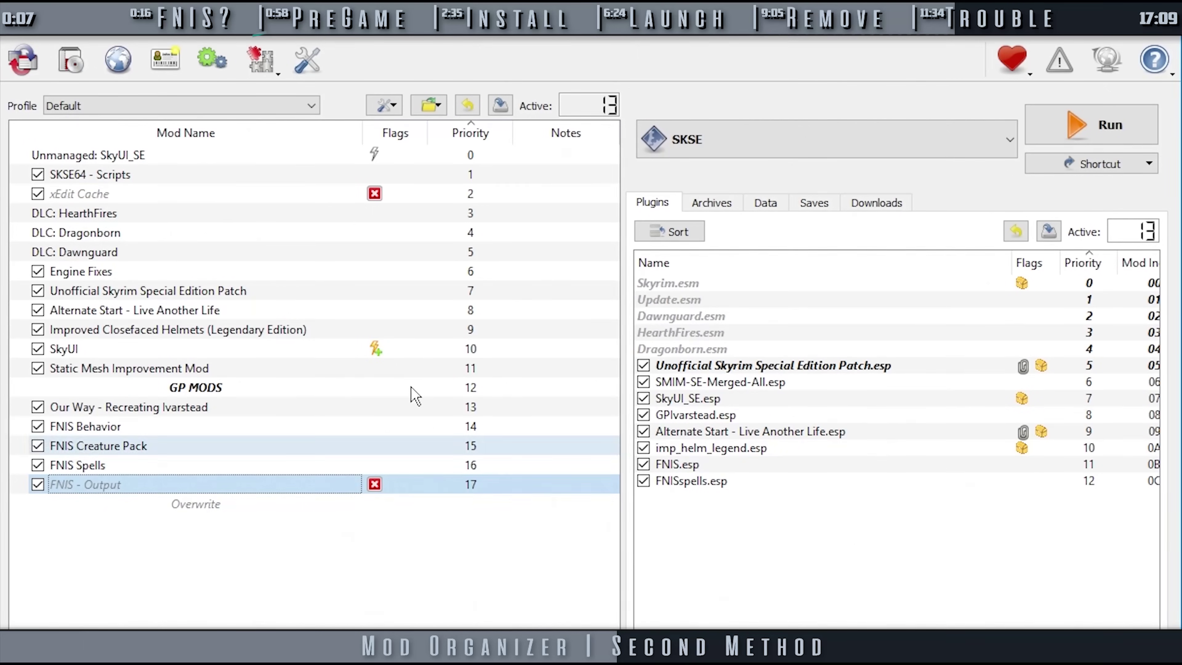
{"action": "left_click", "coordinate": [261, 60]}
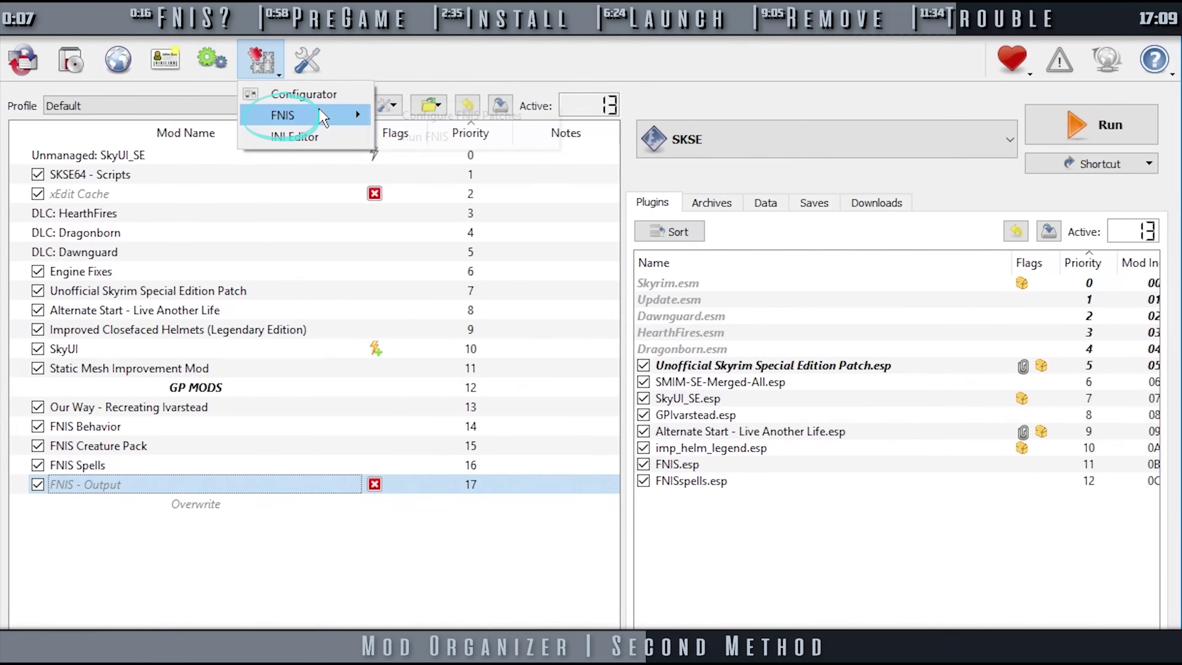
{"action": "mouse_move", "coordinate": [319, 115]}
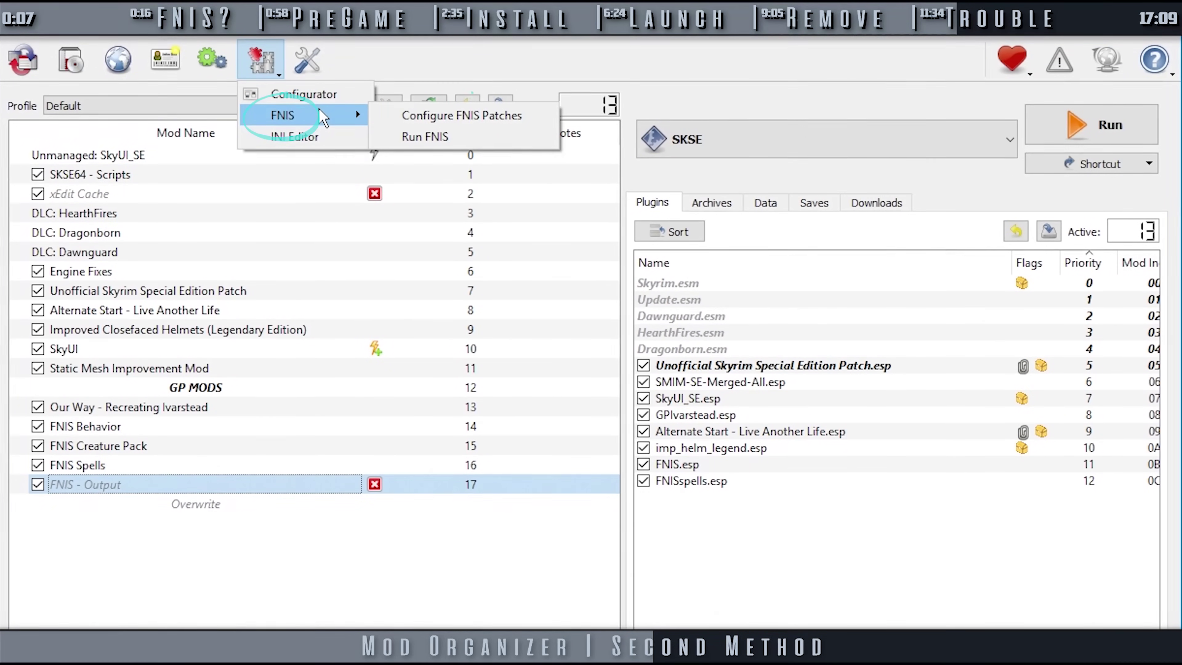
{"action": "left_click", "coordinate": [480, 122]}
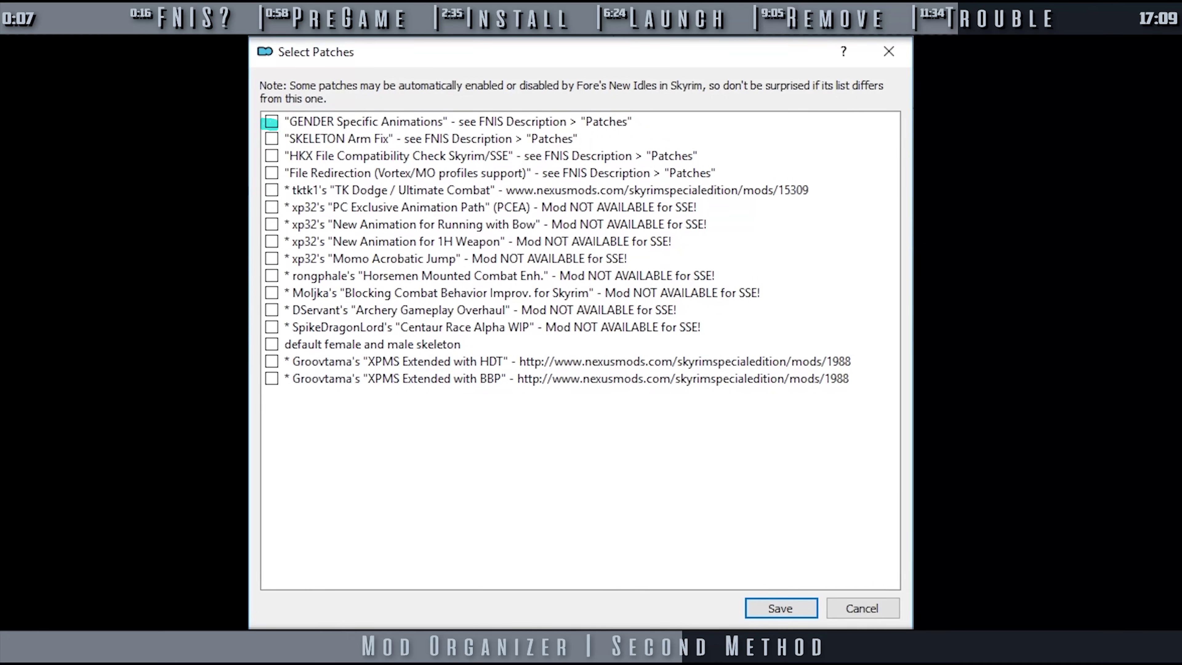
{"action": "left_click", "coordinate": [271, 121]}
{"action": "left_click", "coordinate": [272, 139]}
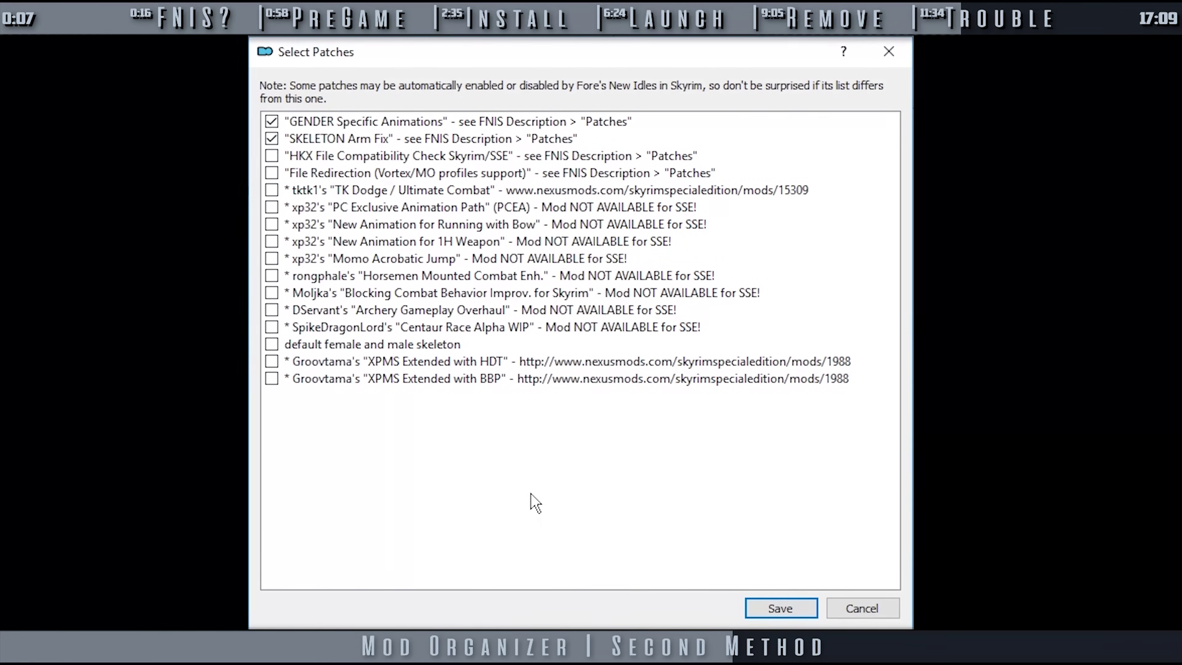
{"action": "left_click", "coordinate": [796, 616]}
Run FNIS from Mod Organizer with FNIS - Output as the output mod
{"action": "left_click", "coordinate": [262, 59]}
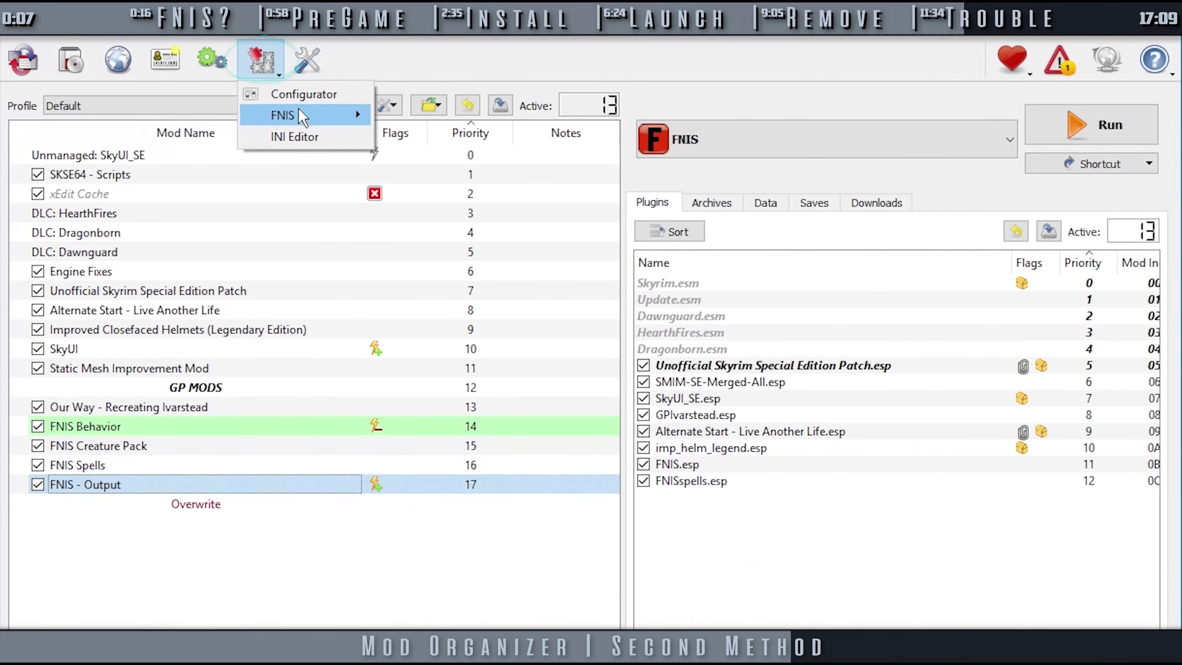
{"action": "mouse_move", "coordinate": [303, 117]}
{"action": "left_click", "coordinate": [491, 139]}
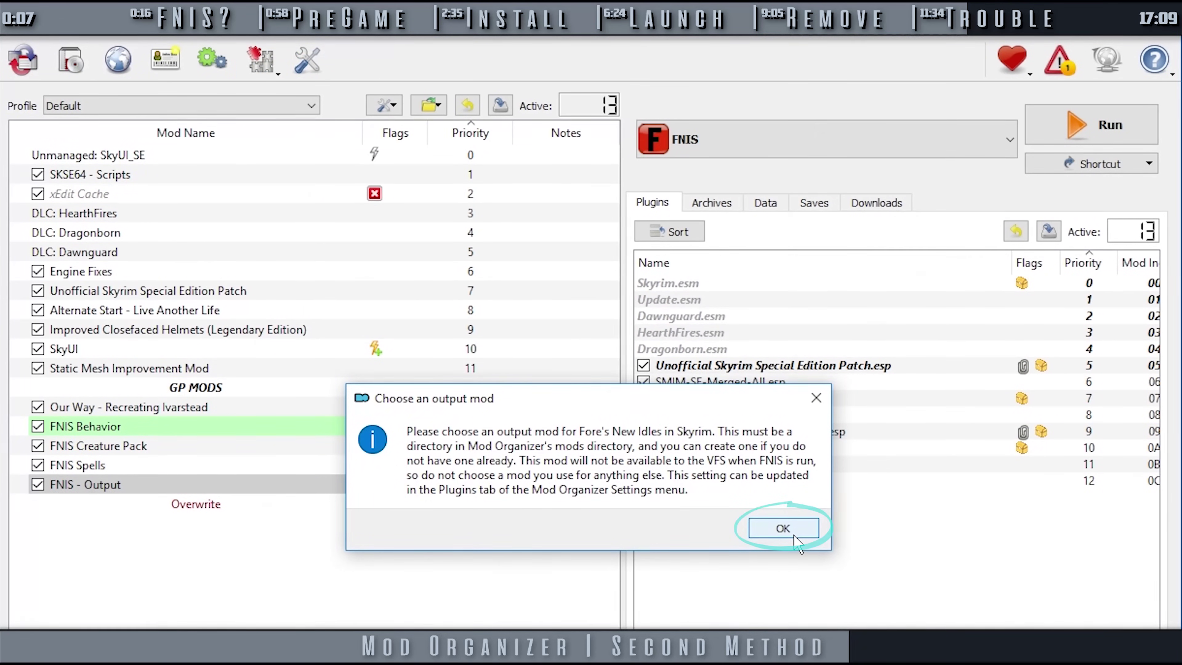
{"action": "left_click", "coordinate": [783, 528]}
{"action": "left_click", "coordinate": [251, 214]}
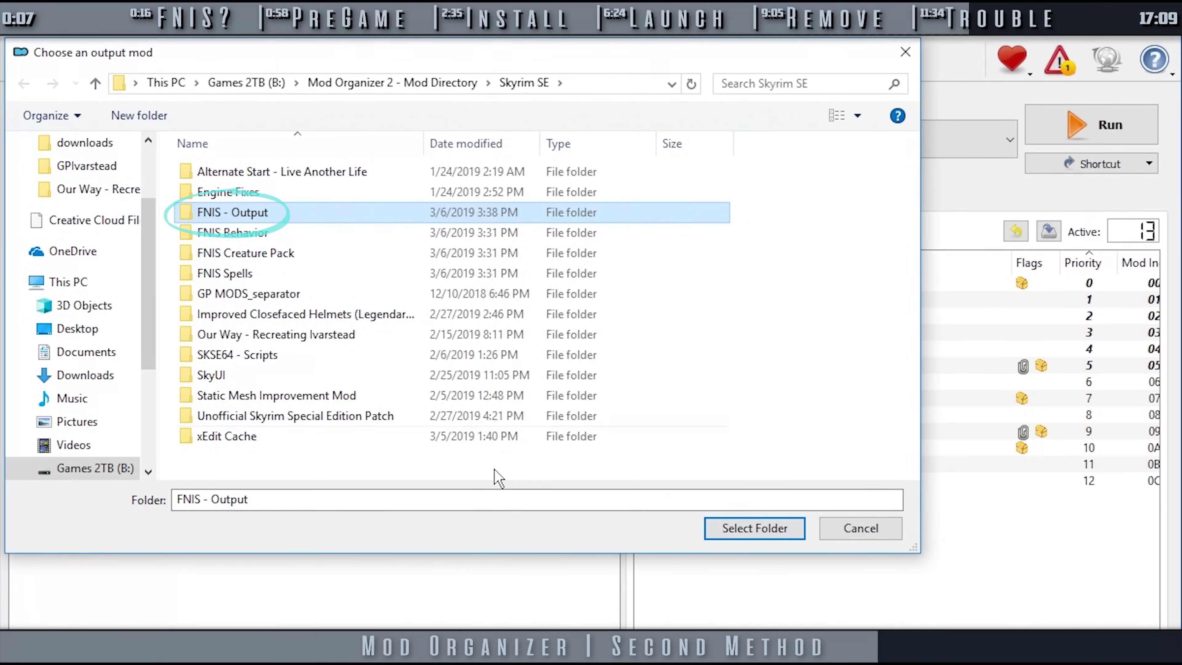
{"action": "left_click", "coordinate": [754, 529]}
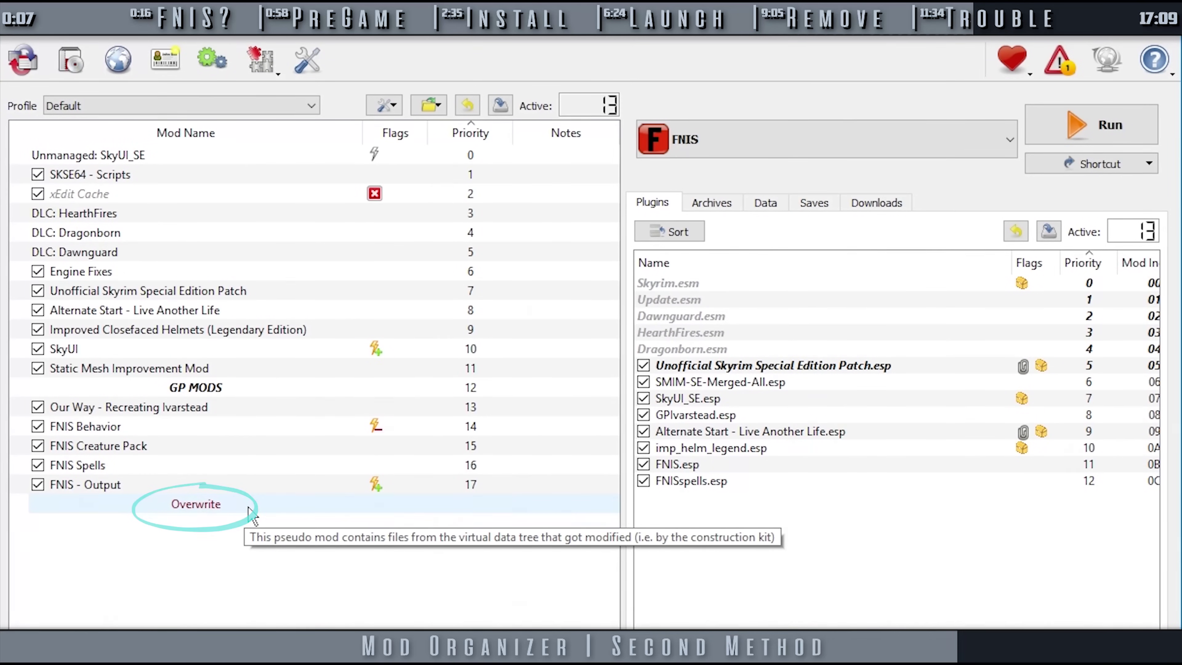
Move the leftover tools folder from Overwrite into the FNIS - Output mod
{"action": "left_click", "coordinate": [247, 509]}
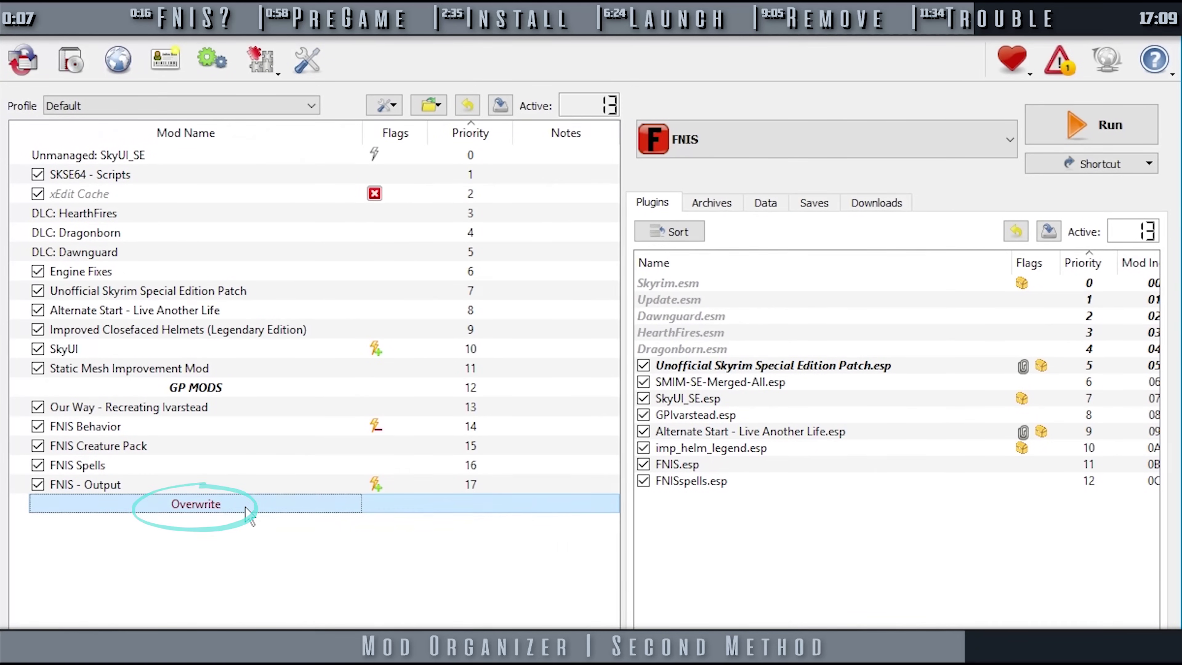
{"action": "double_click", "coordinate": [246, 509]}
{"action": "left_click", "coordinate": [261, 361]}
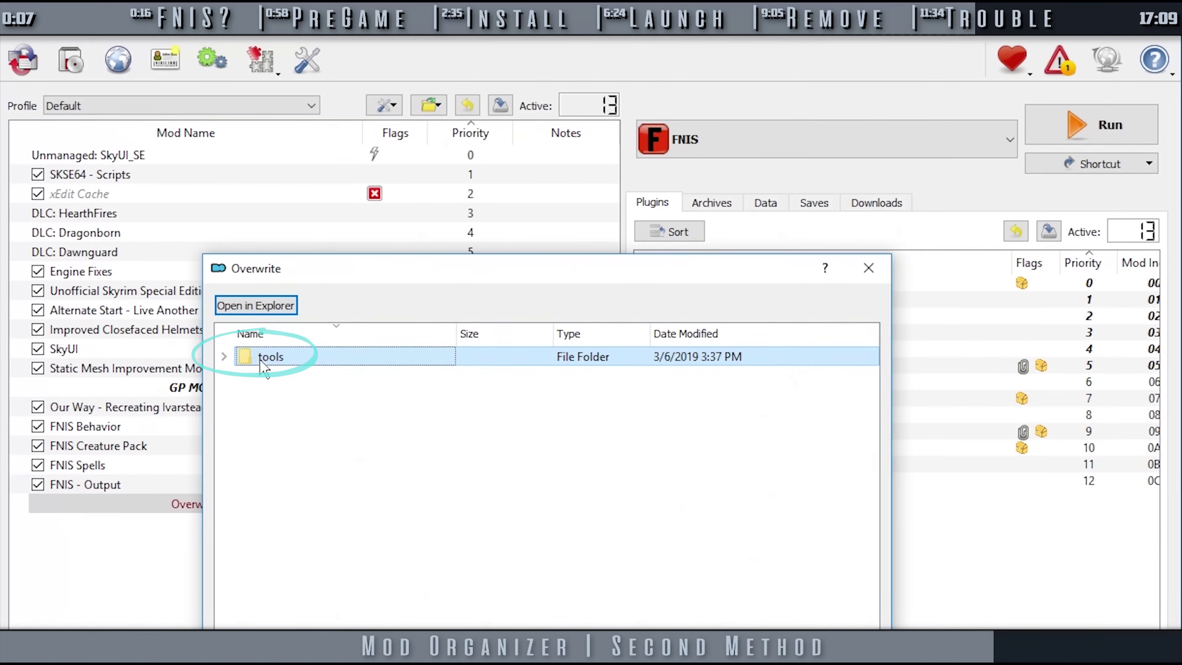
{"action": "left_click_drag", "start_coordinate": [263, 368], "coordinate": [74, 495]}
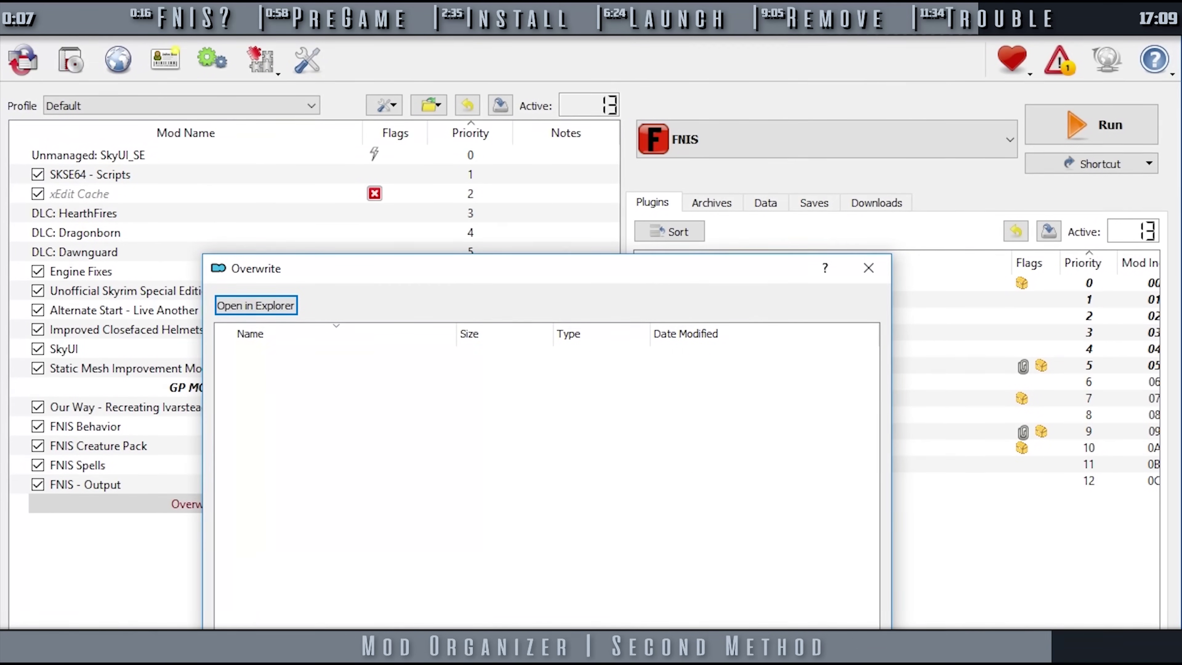
{"action": "key", "text": "Escape"}
{"action": "left_click", "coordinate": [166, 486]}
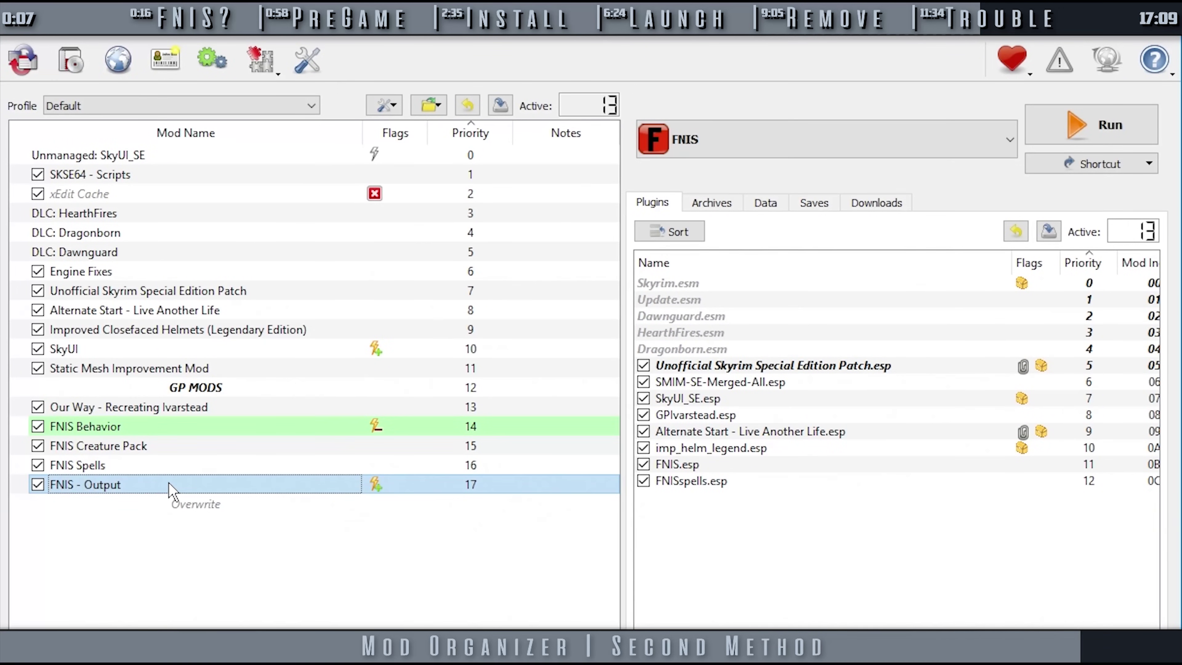
{"action": "right_click", "coordinate": [168, 486]}
Place Random Mod that Requires FNIS above FNIS Behavior, then remove and re-enable FNIS - Output
{"action": "left_click", "coordinate": [237, 633]}
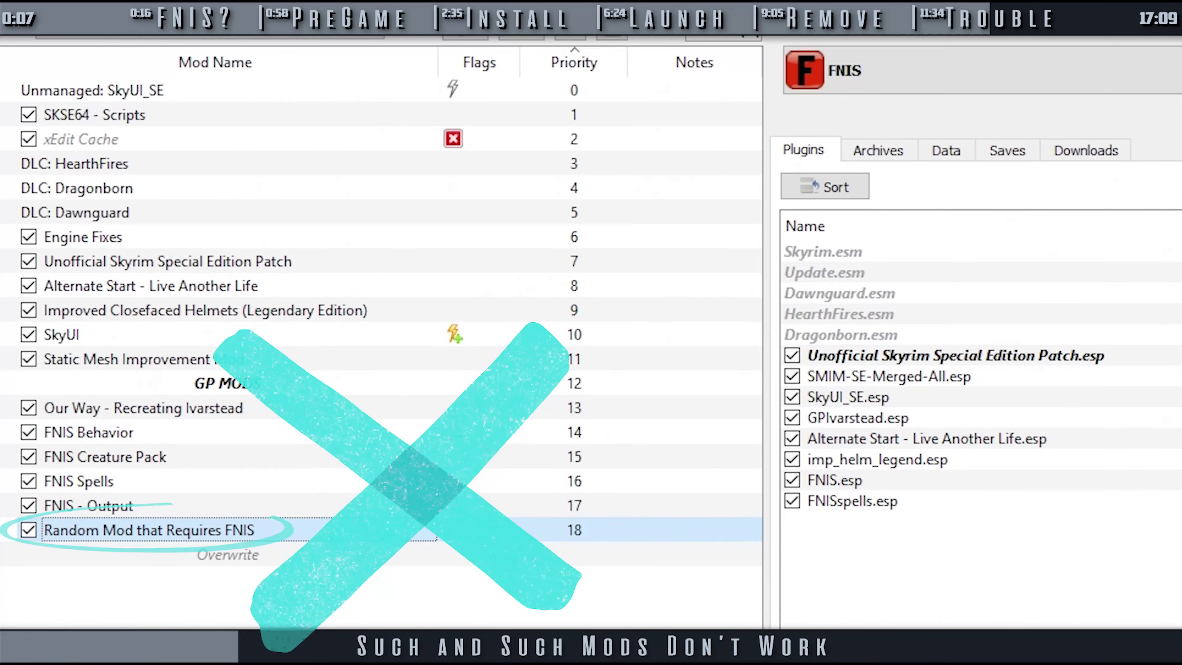
{"action": "left_click_drag", "start_coordinate": [261, 530], "coordinate": [263, 430]}
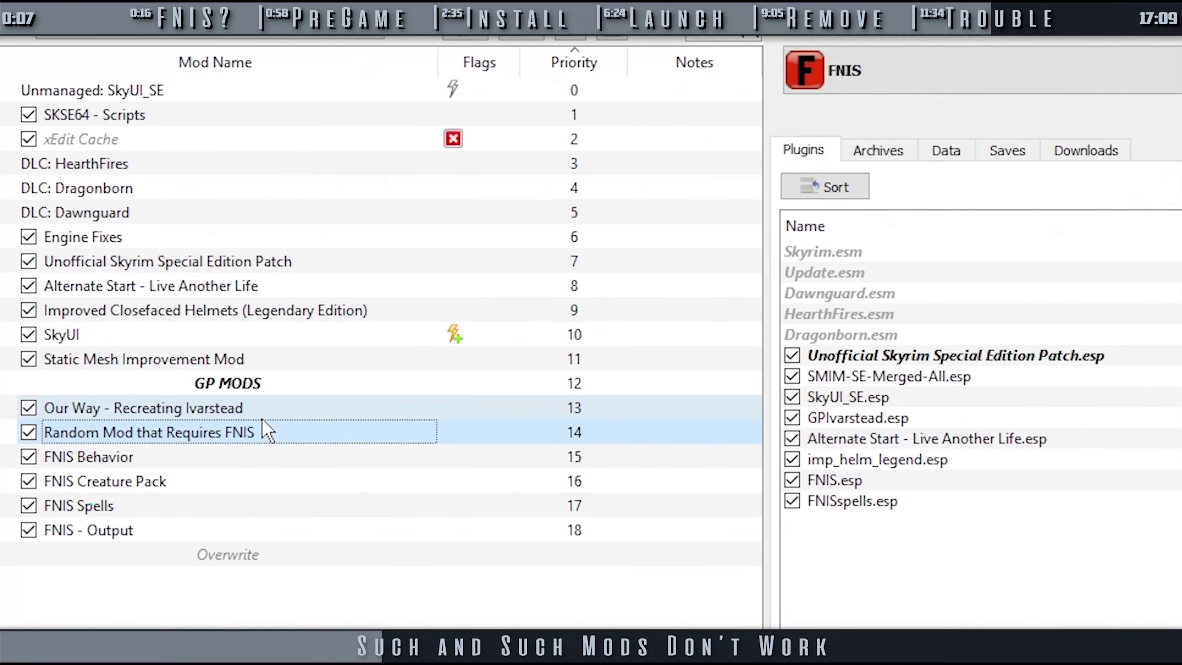
{"action": "left_click", "coordinate": [164, 540]}
{"action": "right_click", "coordinate": [164, 541]}
{"action": "key", "text": "Delete"}
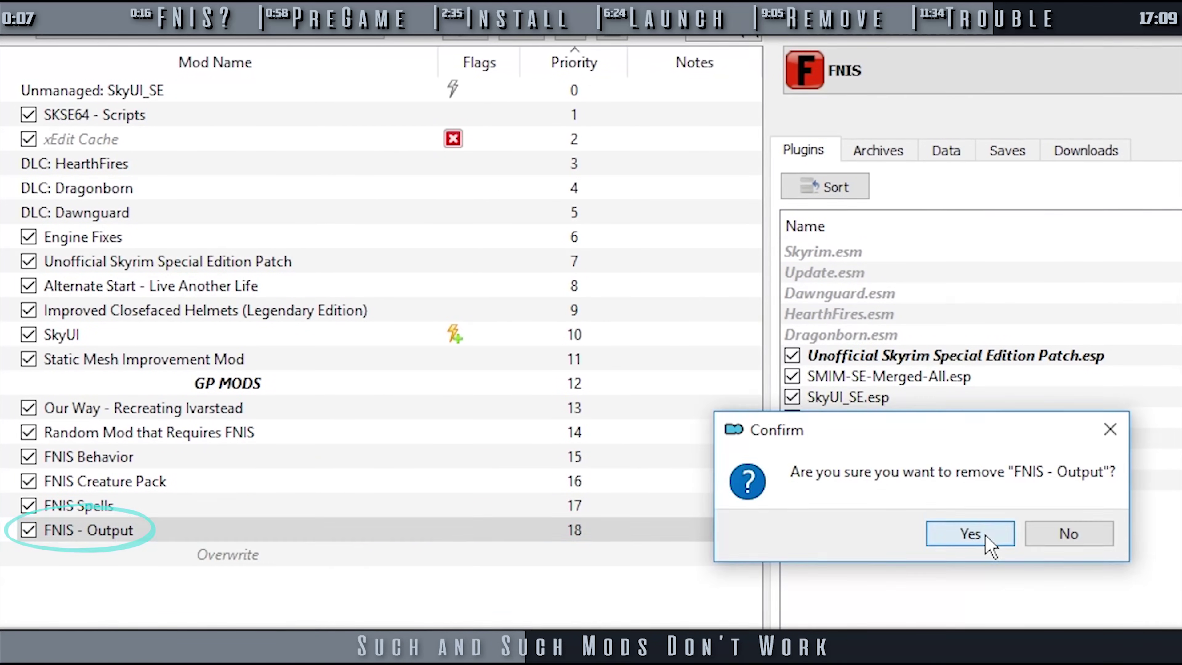
{"action": "left_click", "coordinate": [977, 536]}
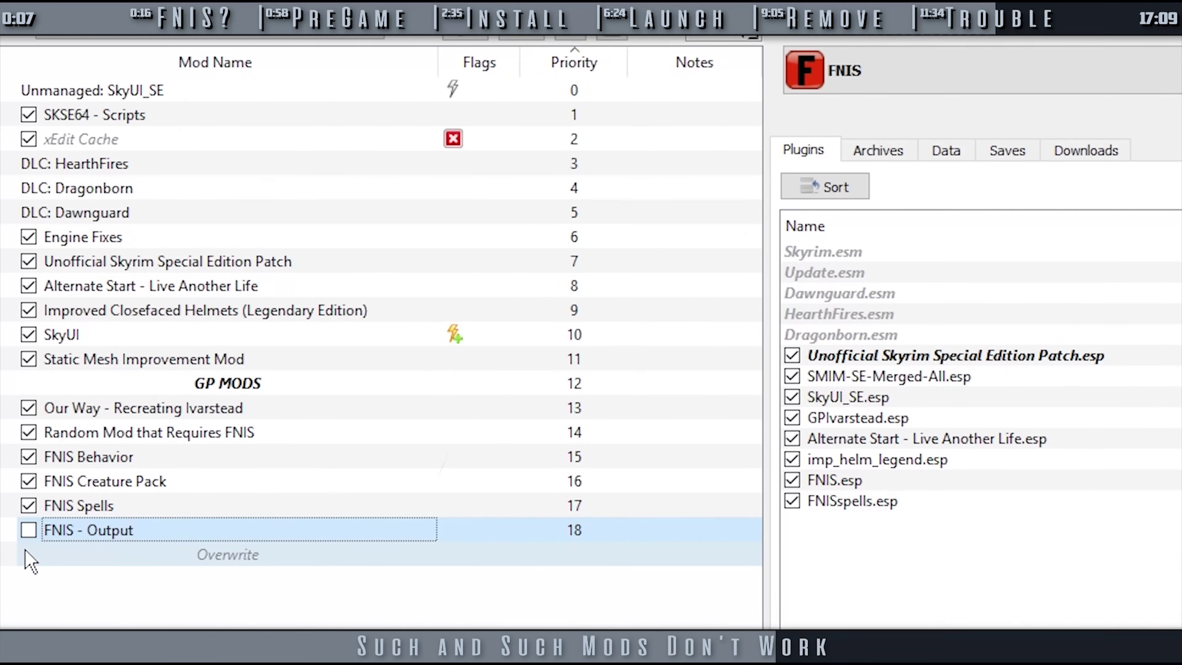
{"action": "left_click", "coordinate": [28, 530]}
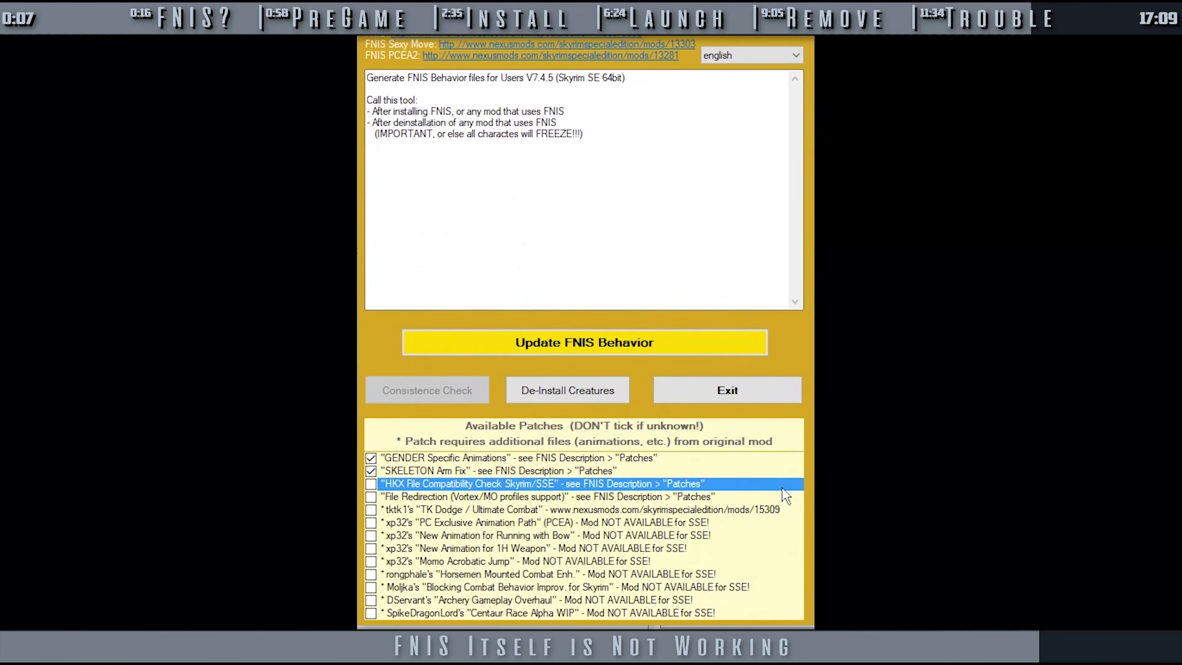
Update FNIS Behavior with GENDER and SKELETON patches, producing 94 animations for 3 mods
{"action": "left_click", "coordinate": [698, 345]}
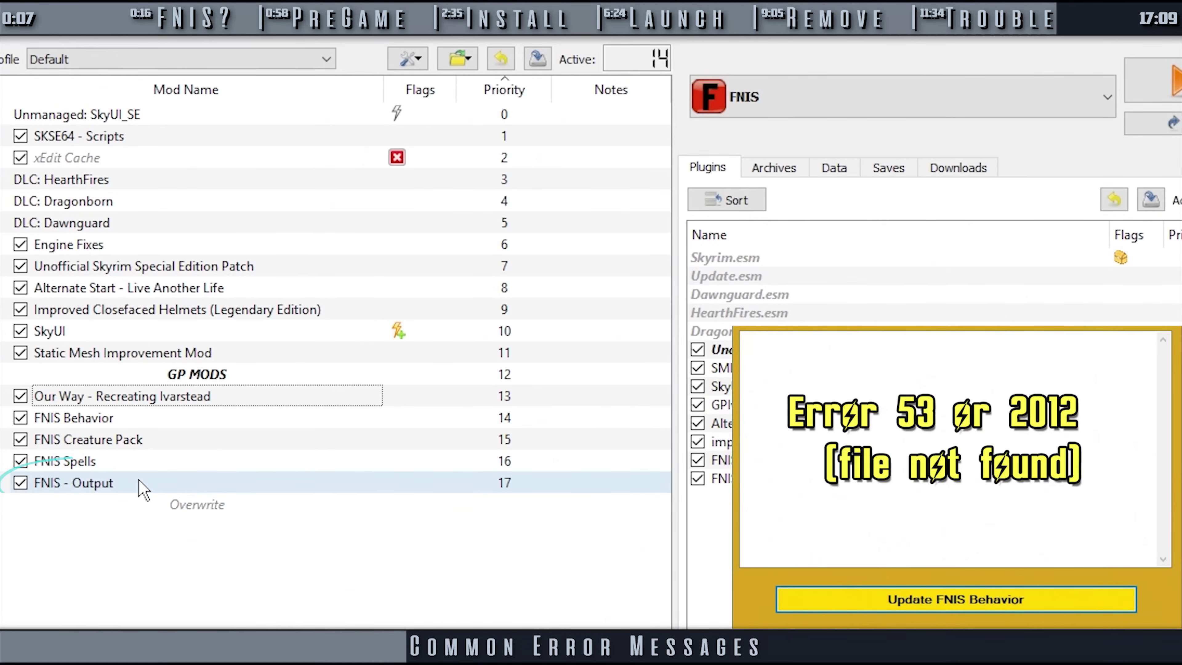
Delete the FNIS - Output mod, check Overwrite's contents, and enable a fresh FNIS - Output
{"action": "left_click", "coordinate": [140, 485]}
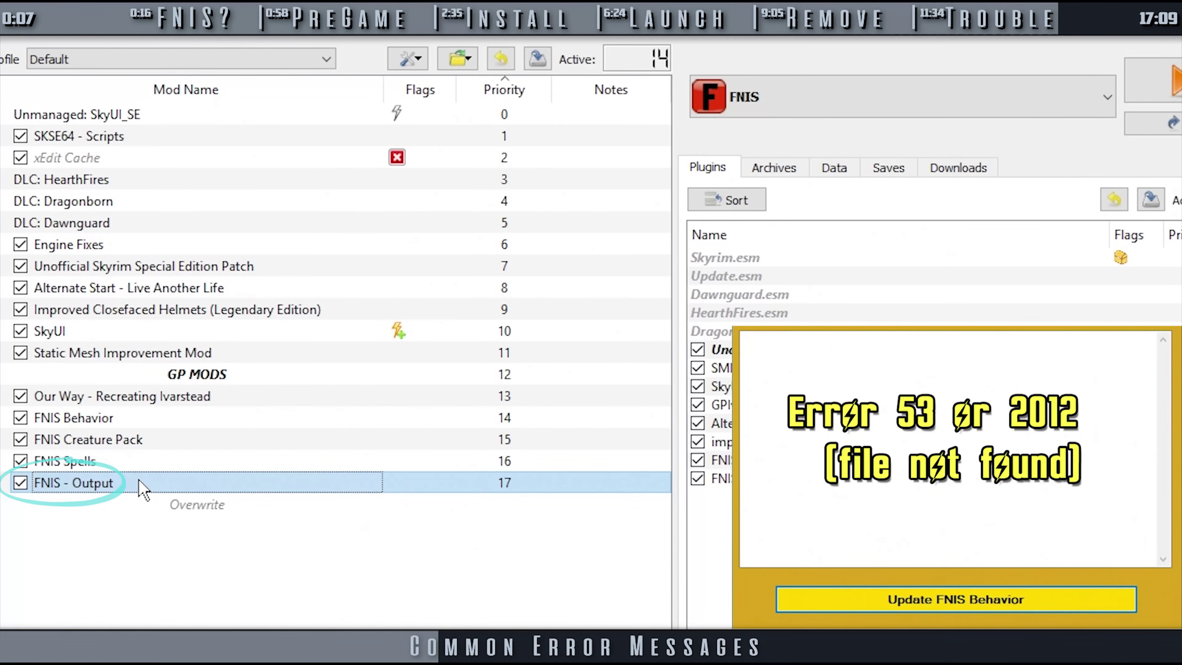
{"action": "key", "text": "Delete"}
{"action": "key", "text": "Return"}
{"action": "double_click", "coordinate": [245, 485]}
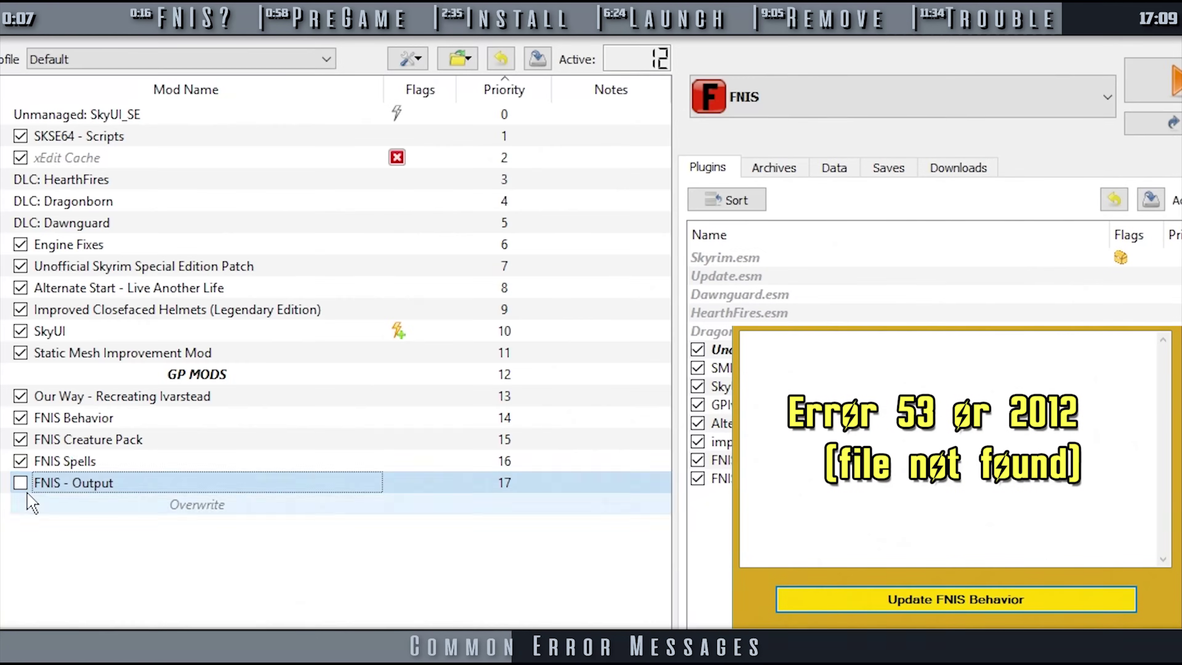
{"action": "left_click", "coordinate": [20, 483]}
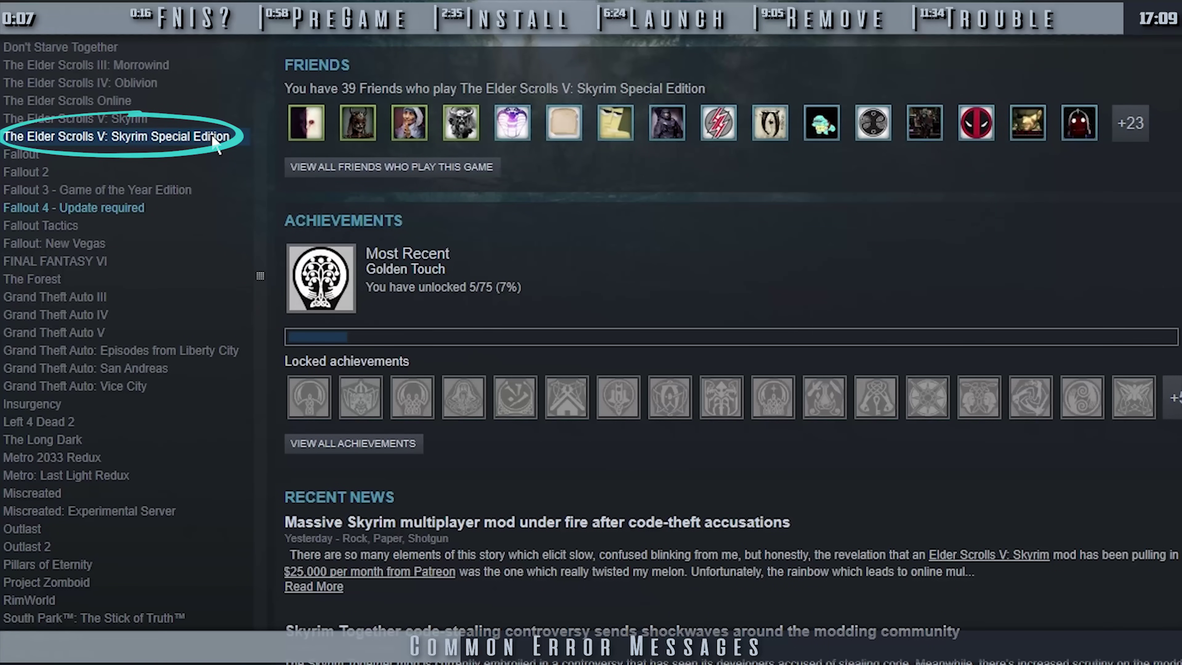
Run Verify Integrity of Game Files from Skyrim Special Edition's Local Files properties
{"action": "right_click", "coordinate": [215, 142]}
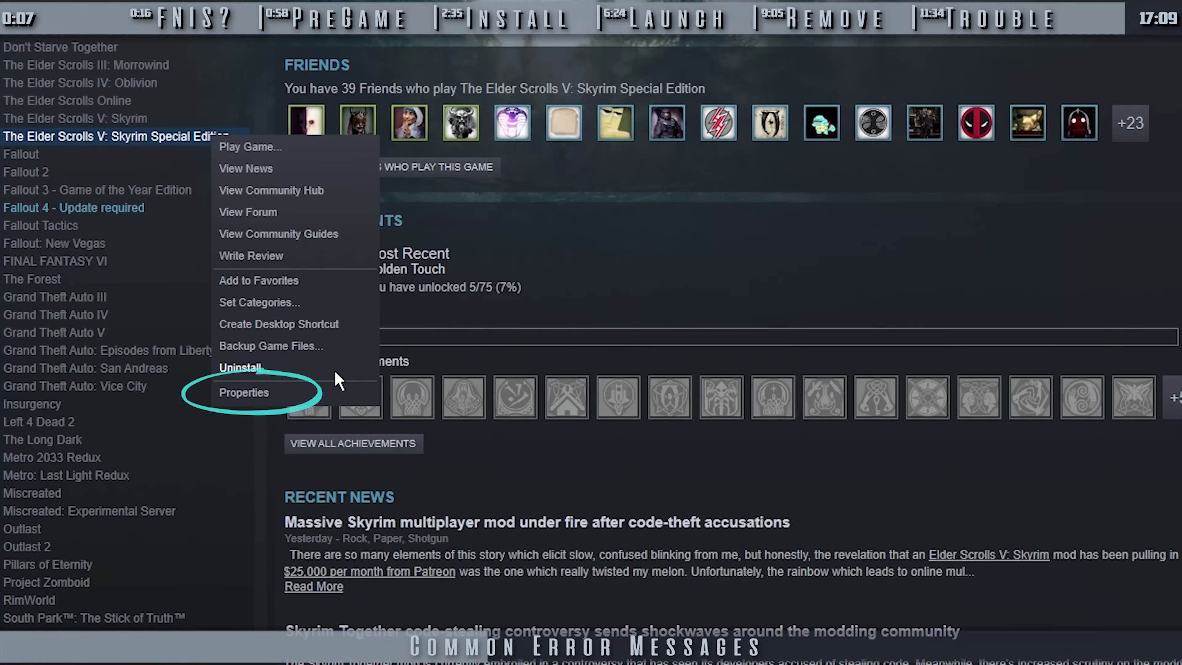
{"action": "left_click", "coordinate": [342, 398]}
{"action": "left_click", "coordinate": [554, 75]}
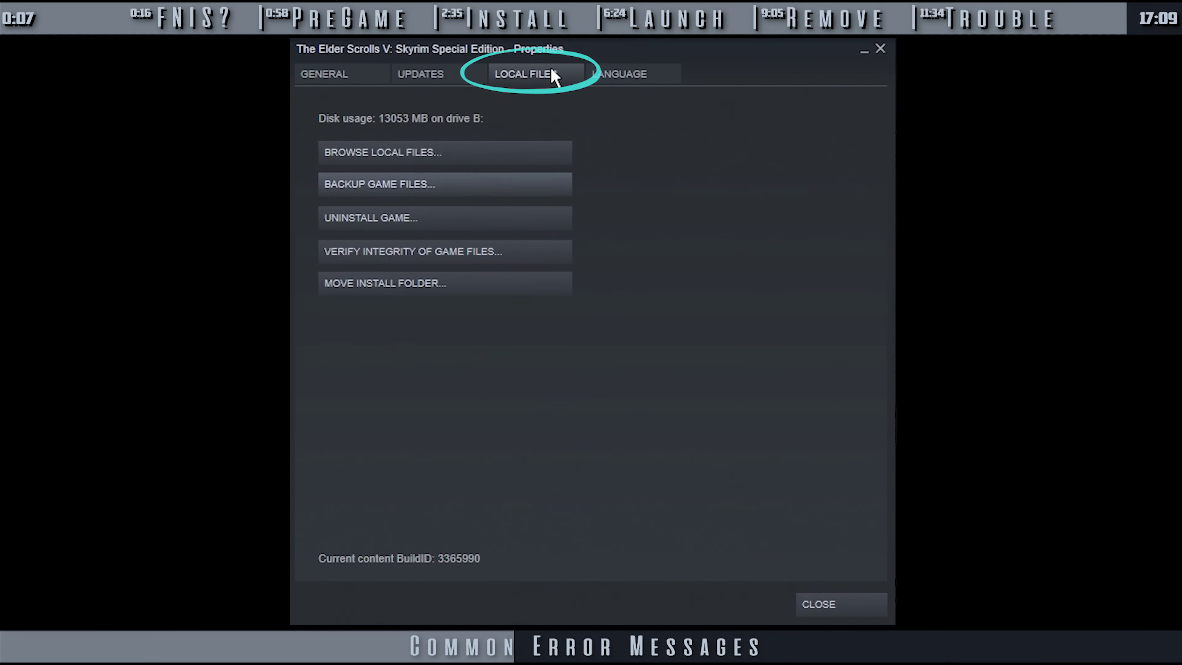
{"action": "left_click", "coordinate": [510, 261]}
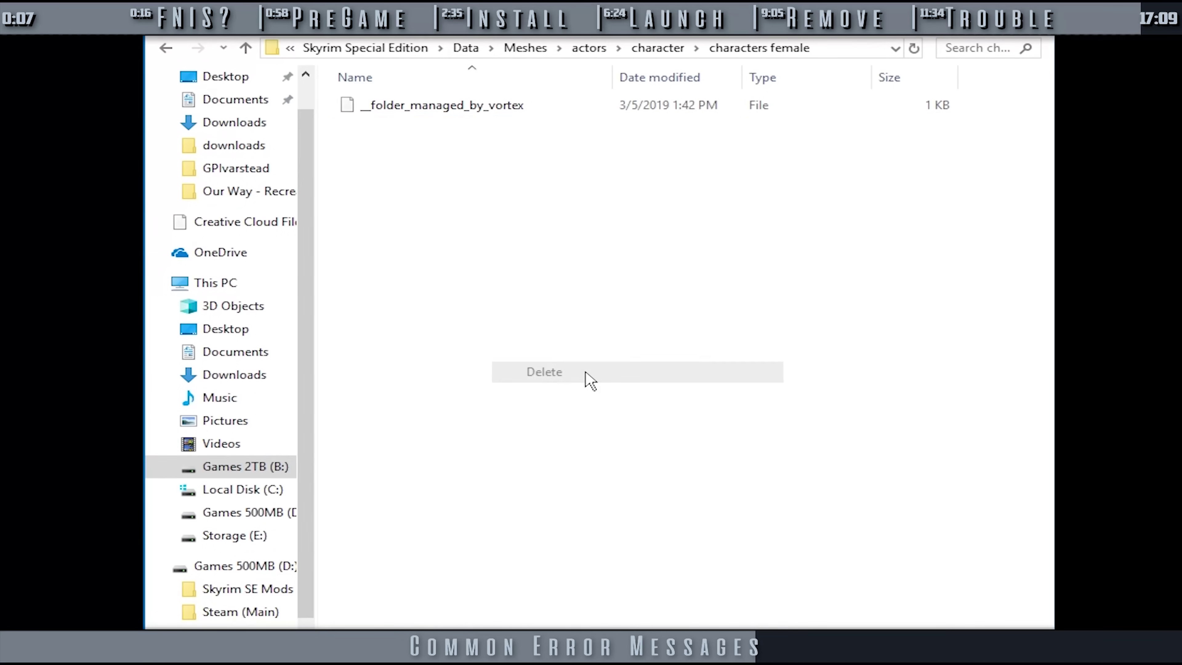
Delete animationdatasinglefile.txt and animationsetdatasinglefile.txt from Data\Meshes, then return to the Data folder
{"action": "left_click", "coordinate": [246, 47]}
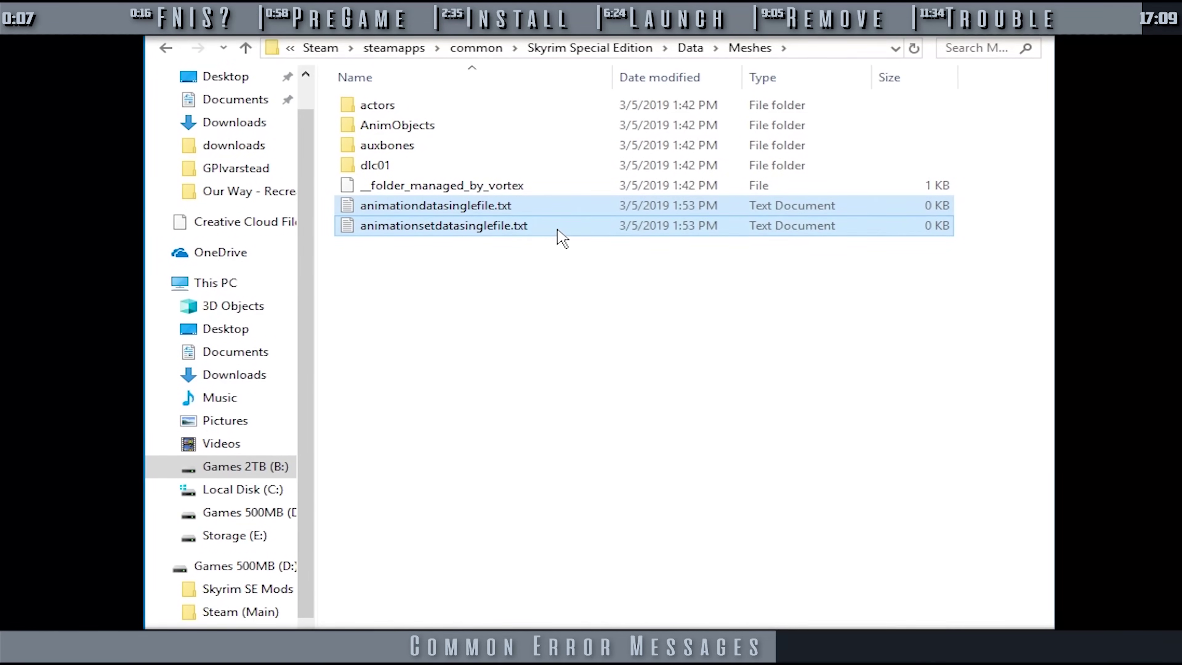
{"action": "right_click", "coordinate": [559, 229]}
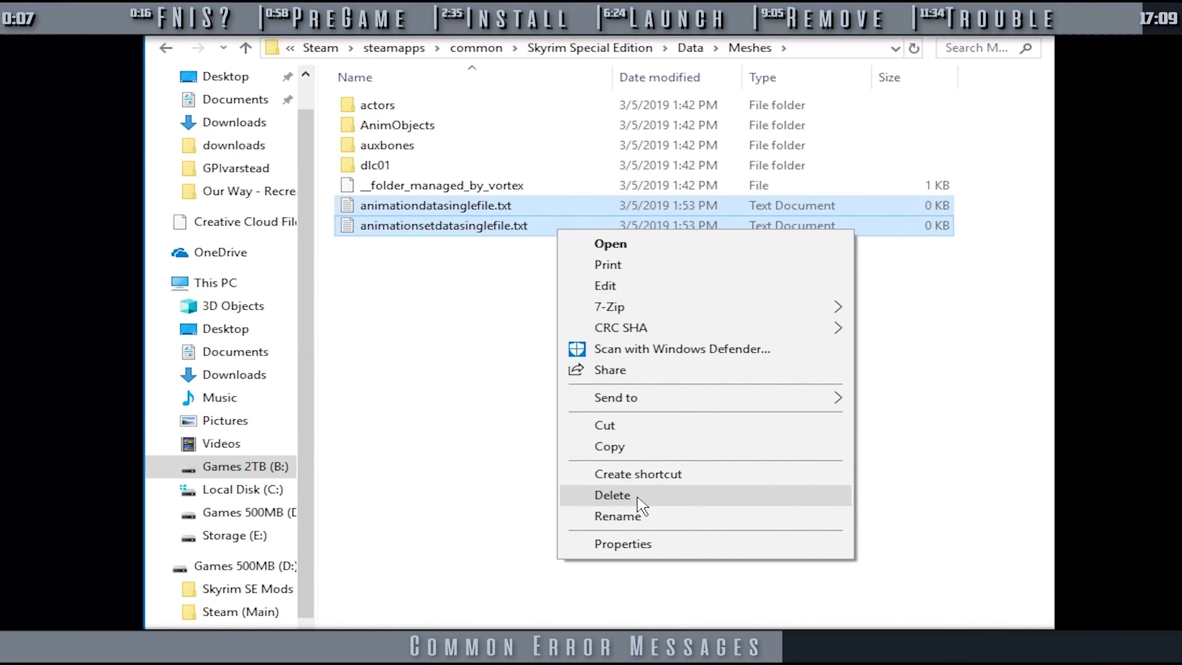
{"action": "left_click", "coordinate": [639, 501]}
{"action": "left_click", "coordinate": [245, 47]}
{"action": "scroll", "coordinate": [591, 463], "scroll_direction": "down", "scroll_amount": 2}
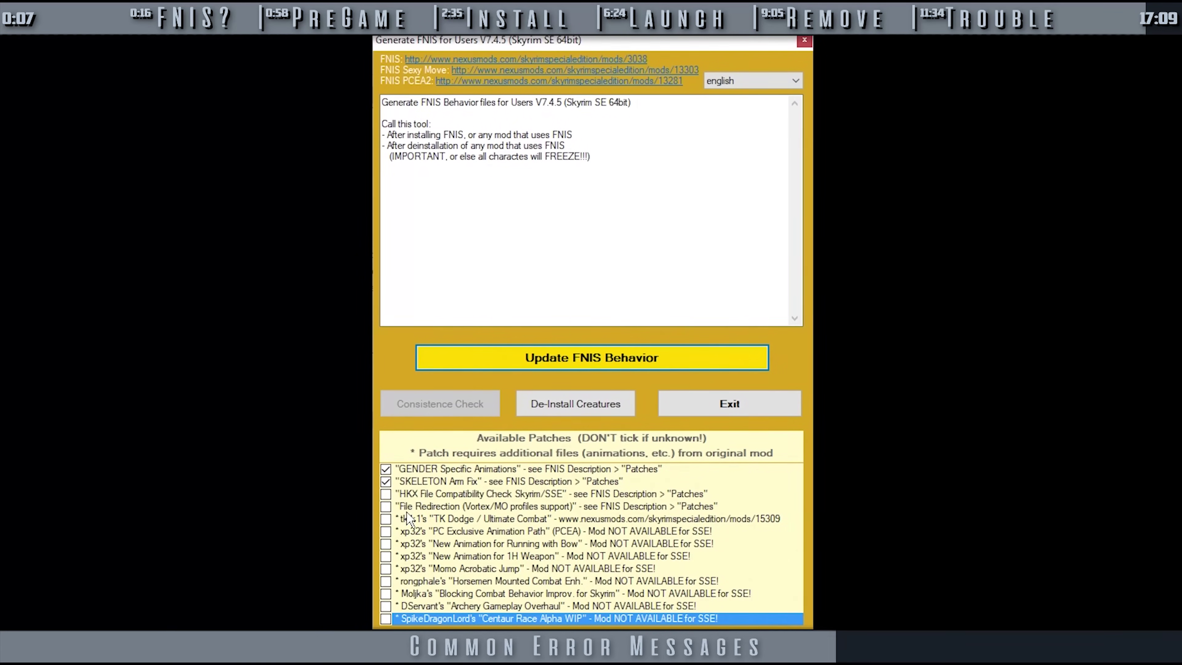
Enable HKX File Compatibility Check and regenerate FNIS behaviors: 94 animations, 3 mods, 1 warning
{"action": "left_click", "coordinate": [386, 495]}
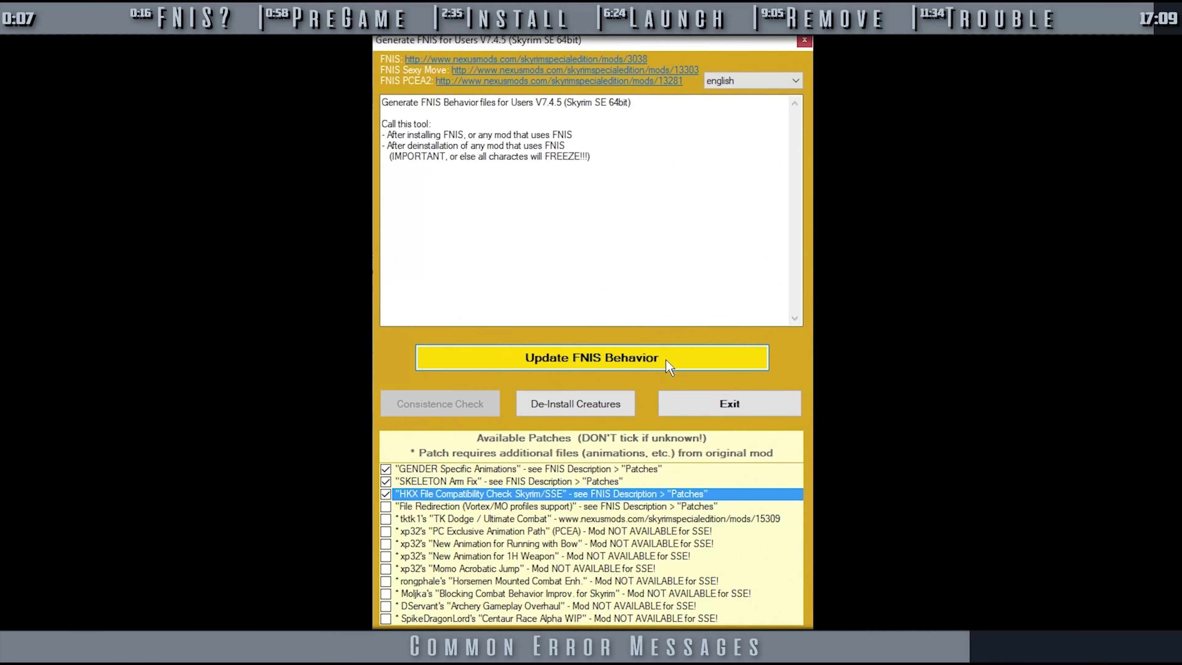
{"action": "left_click", "coordinate": [666, 360]}
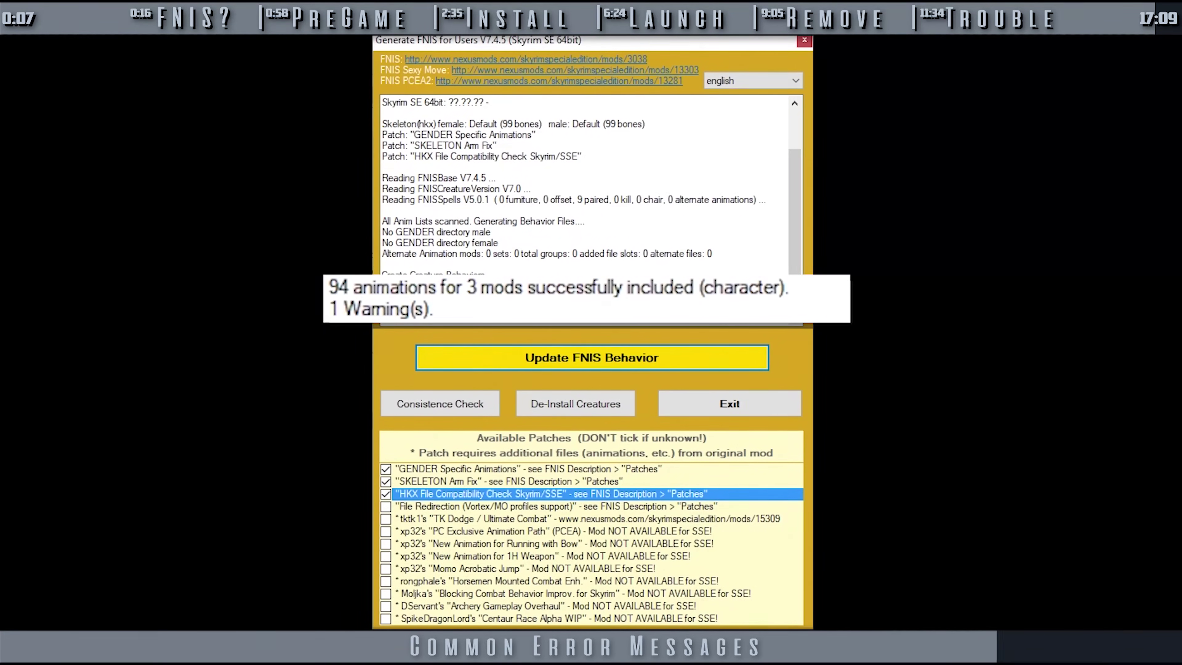